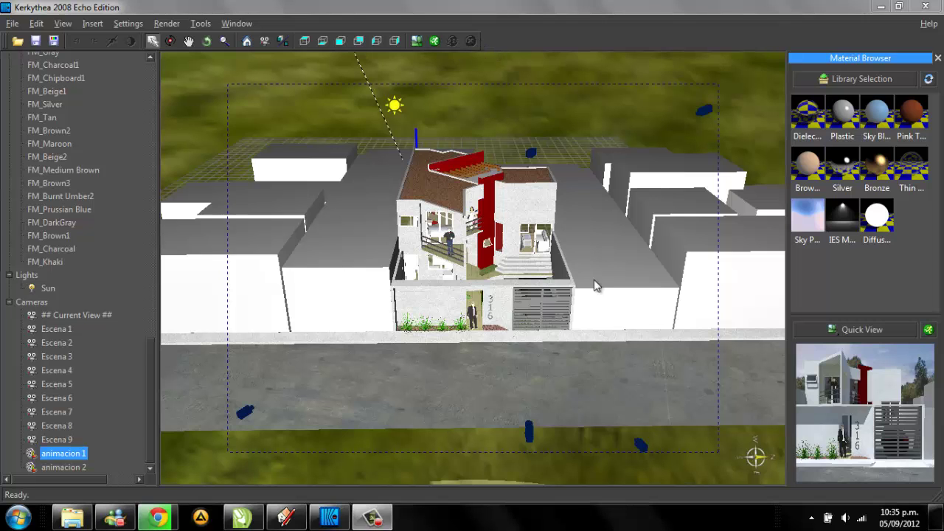
Minimize Kerkythea and open animacion casa kerkythea_0000.jpg from the test kerkythea frames folder.
click(881, 7)
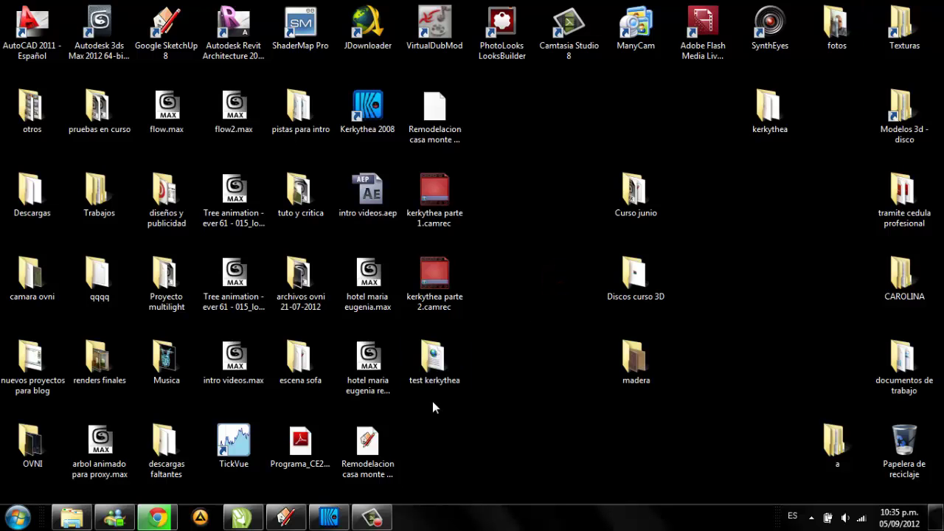
click(81, 522)
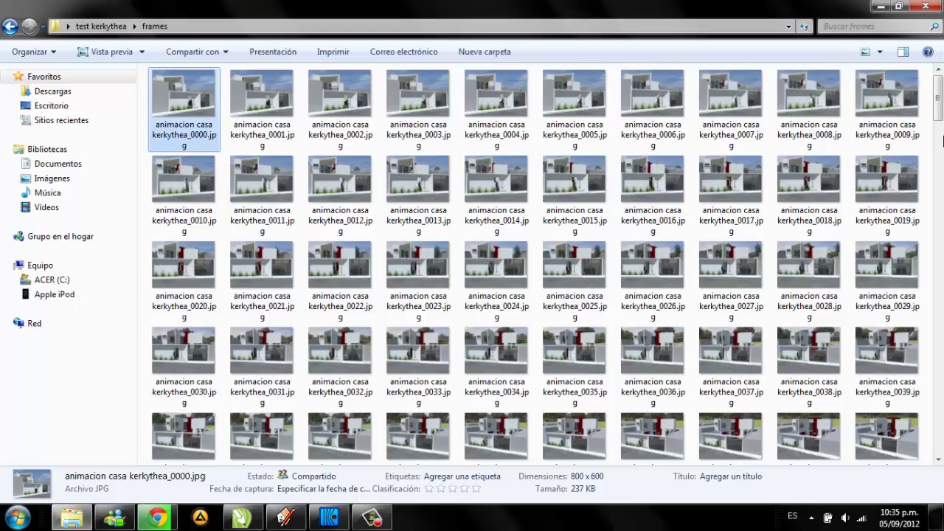
click(161, 109)
double_click(161, 110)
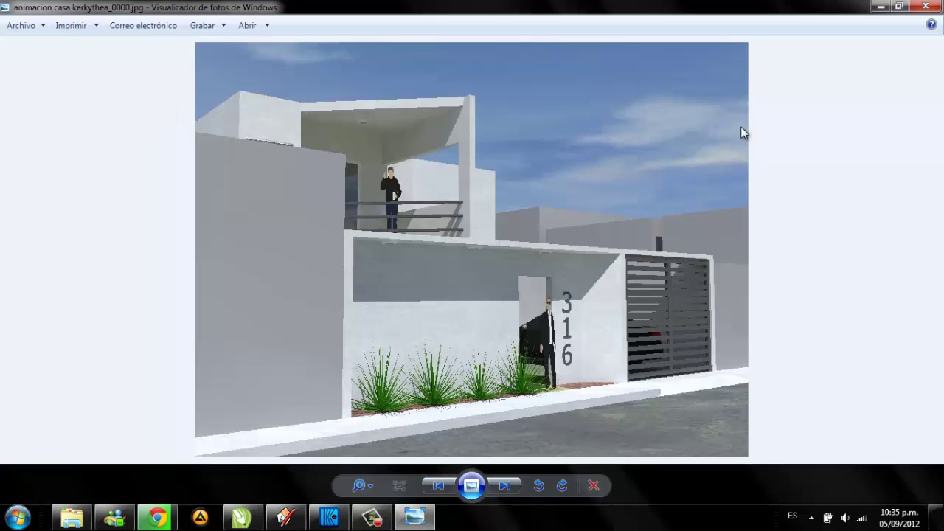
Step through the rendered frames in Photo Viewer up to the balcony-side views.
scroll(734, 119, down, 2)
scroll(745, 147, down, 3)
scroll(791, 226, down, 3)
scroll(799, 223, down, 3)
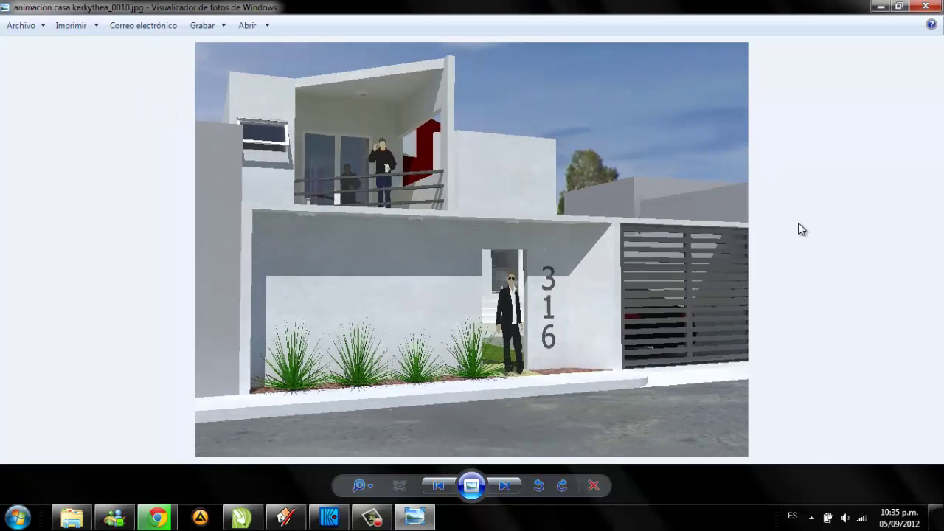
scroll(801, 221, down, 2)
scroll(789, 224, down, 3)
scroll(790, 218, down, 3)
scroll(790, 219, down, 3)
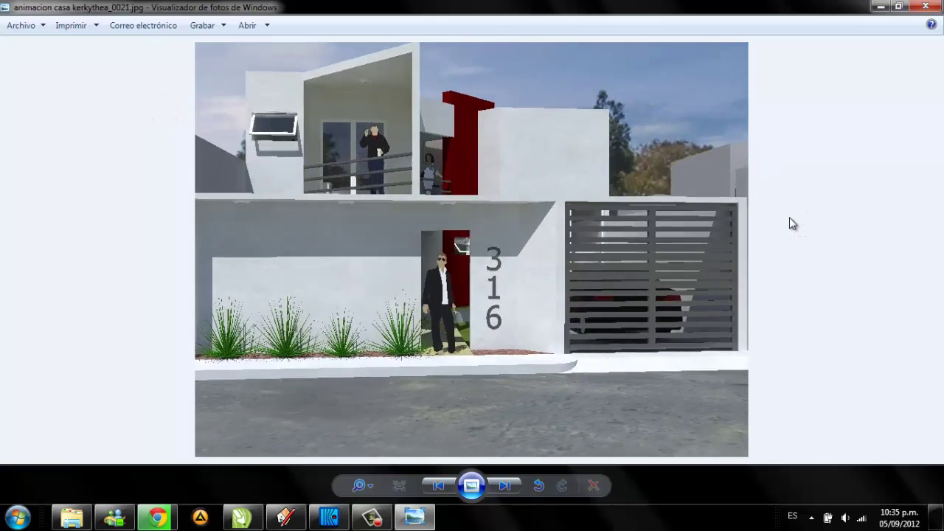
scroll(790, 219, down, 3)
scroll(789, 218, down, 2)
scroll(789, 223, down, 3)
scroll(790, 223, down, 3)
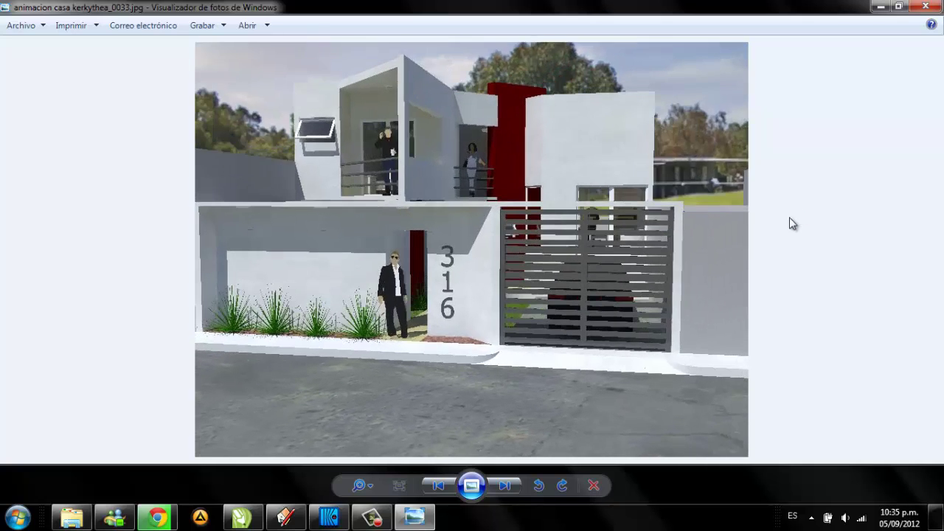
scroll(790, 223, down, 3)
scroll(677, 275, down, 3)
scroll(678, 275, down, 2)
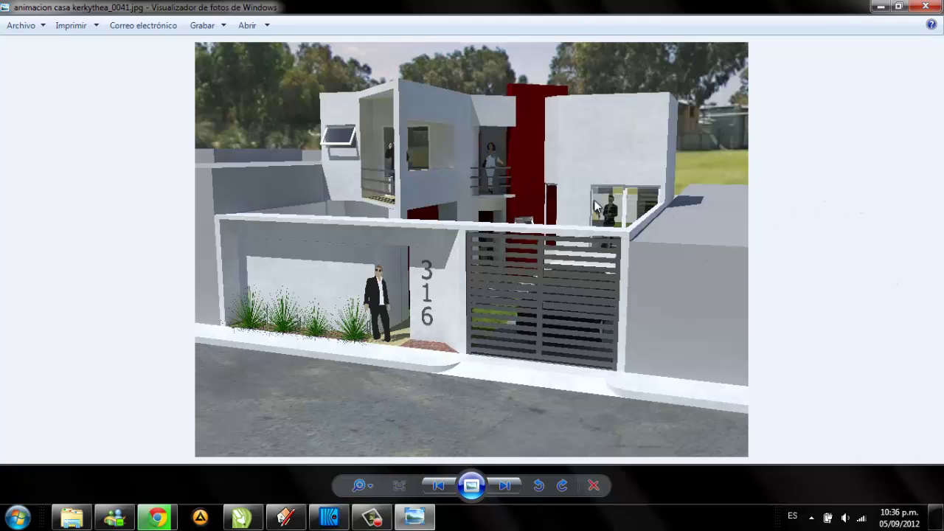
scroll(596, 206, down, 2)
scroll(597, 206, down, 2)
scroll(601, 205, down, 2)
scroll(525, 306, down, 2)
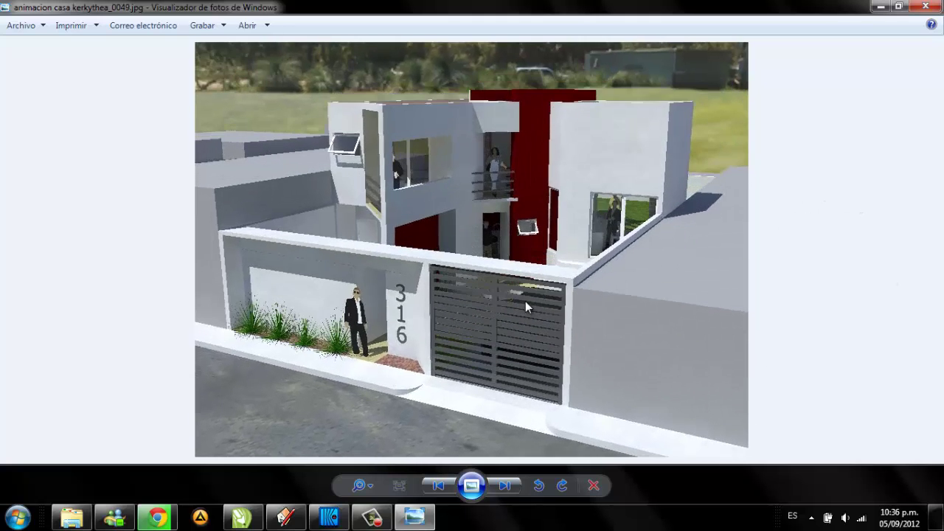
scroll(529, 298, down, 3)
scroll(531, 295, down, 2)
scroll(535, 295, down, 3)
scroll(546, 295, down, 2)
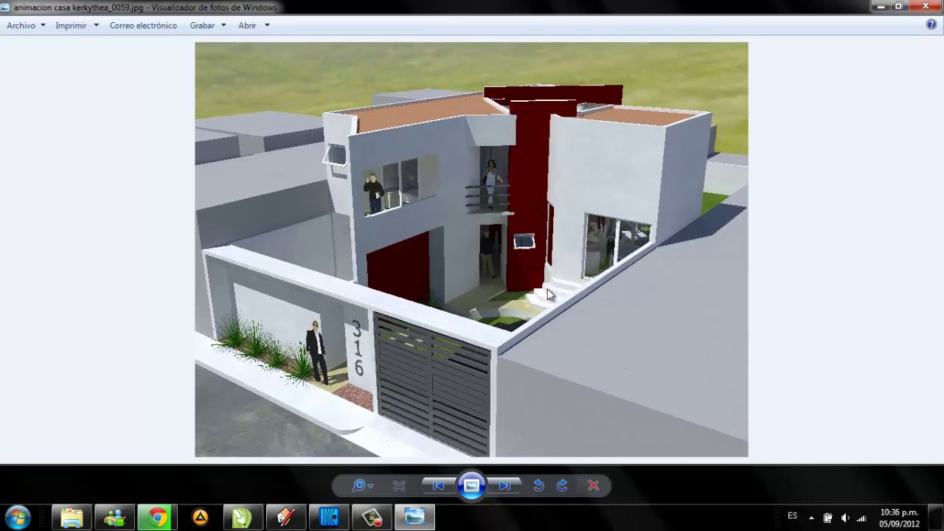
scroll(547, 295, down, 1)
ctrl+scroll(443, 190, up, 3)
ctrl+scroll(458, 155, up, 3)
ctrl+scroll(458, 155, up, 2)
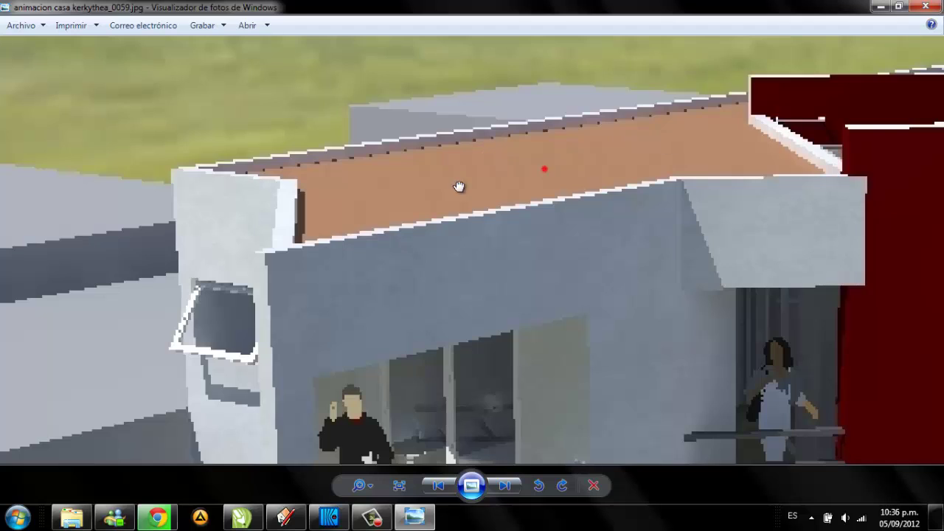
scroll(516, 192, down, 2)
scroll(618, 158, down, 2)
scroll(738, 221, down, 2)
scroll(787, 175, down, 2)
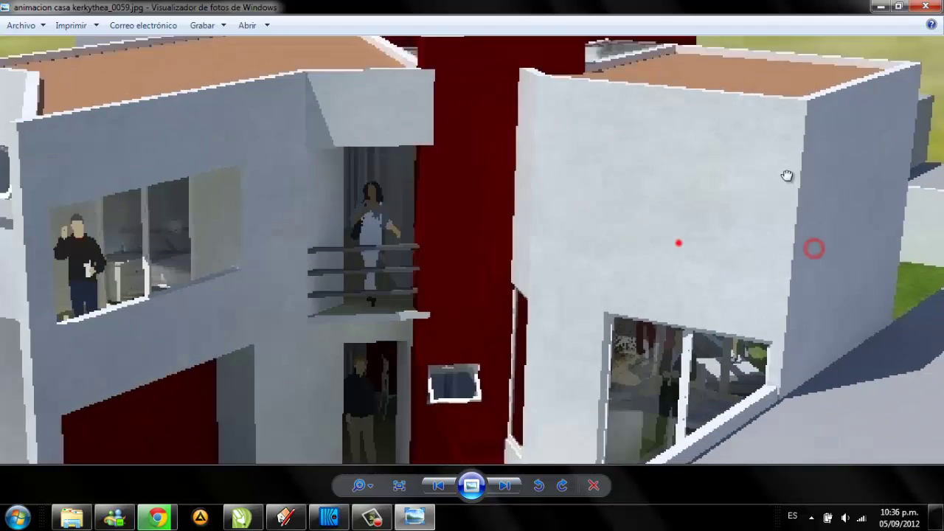
scroll(787, 176, down, 1)
scroll(589, 183, down, 1)
scroll(723, 220, down, 1)
scroll(724, 225, down, 2)
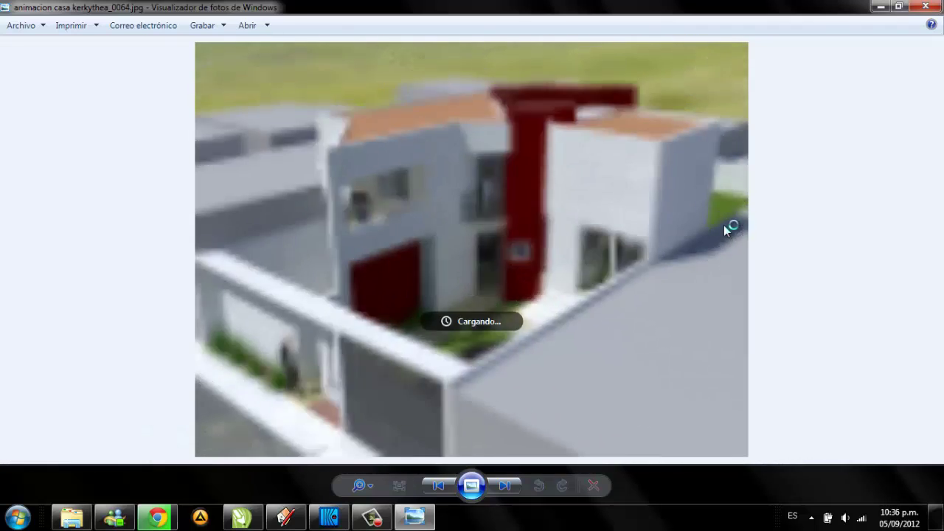
scroll(723, 225, down, 8)
scroll(681, 234, down, 7)
scroll(682, 234, down, 8)
scroll(683, 237, down, 7)
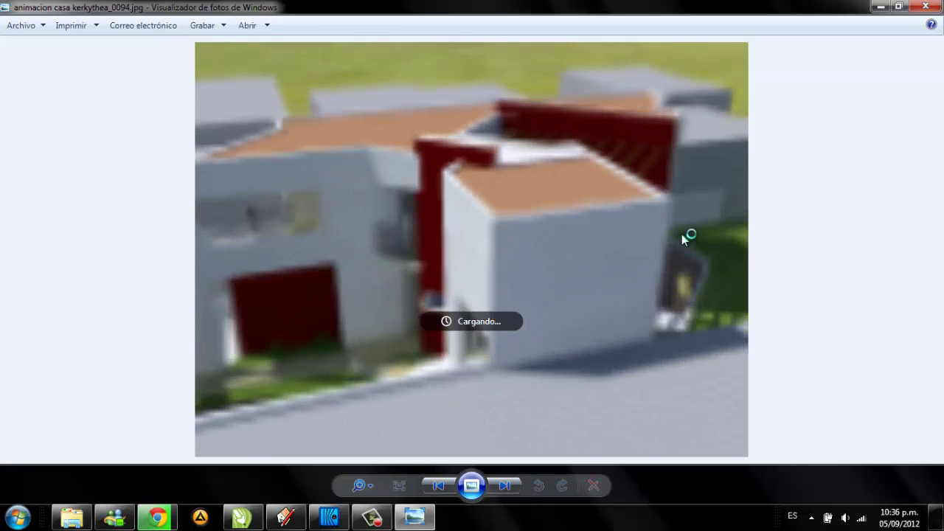
scroll(683, 237, down, 10)
scroll(683, 237, down, 10)
scroll(683, 236, down, 10)
scroll(683, 237, down, 10)
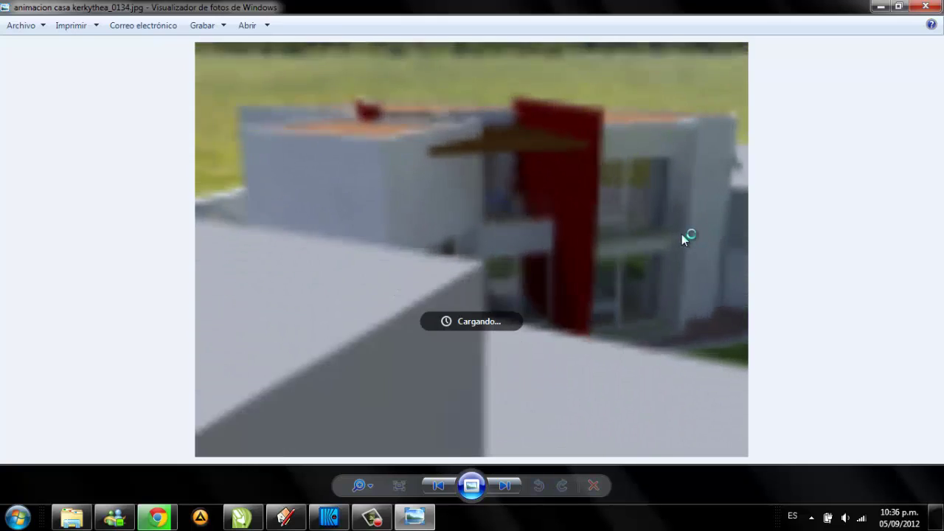
scroll(683, 237, down, 14)
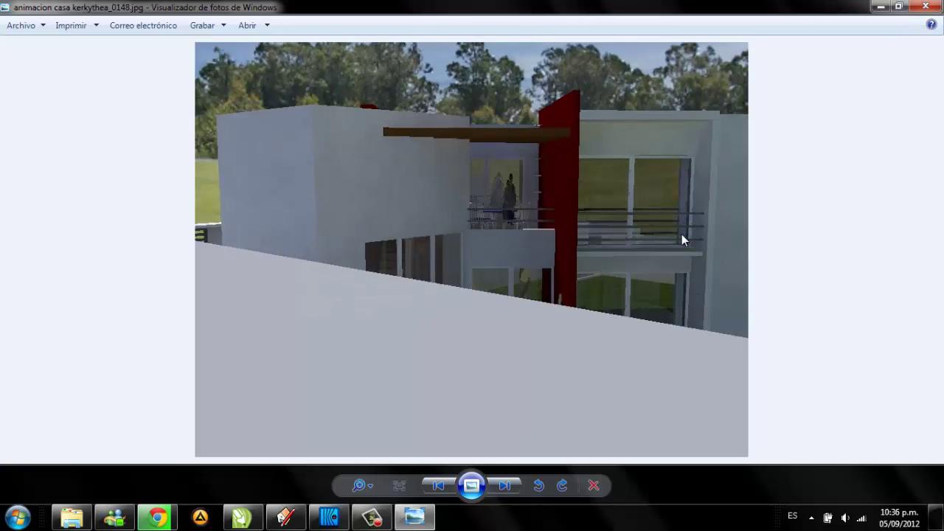
scroll(682, 234, down, 1)
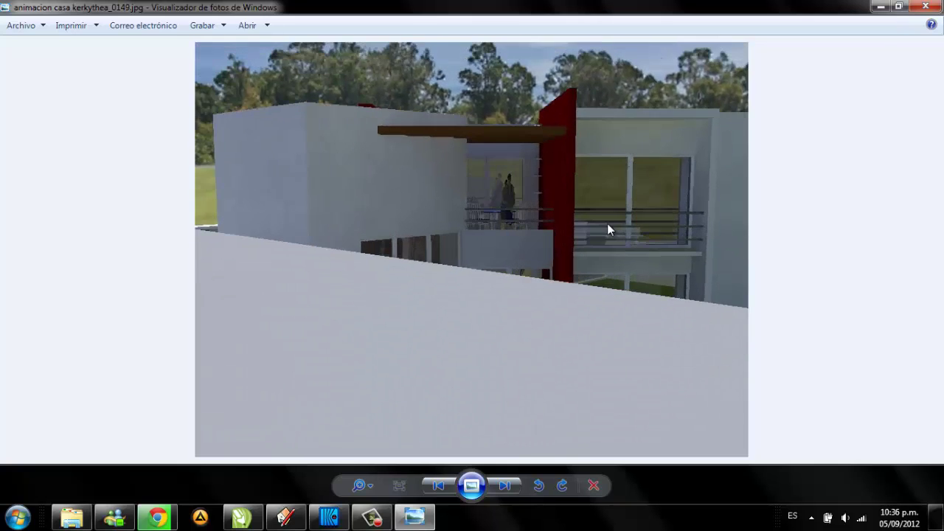
scroll(607, 230, down, 2)
scroll(608, 229, up, 3)
scroll(331, 225, up, 3)
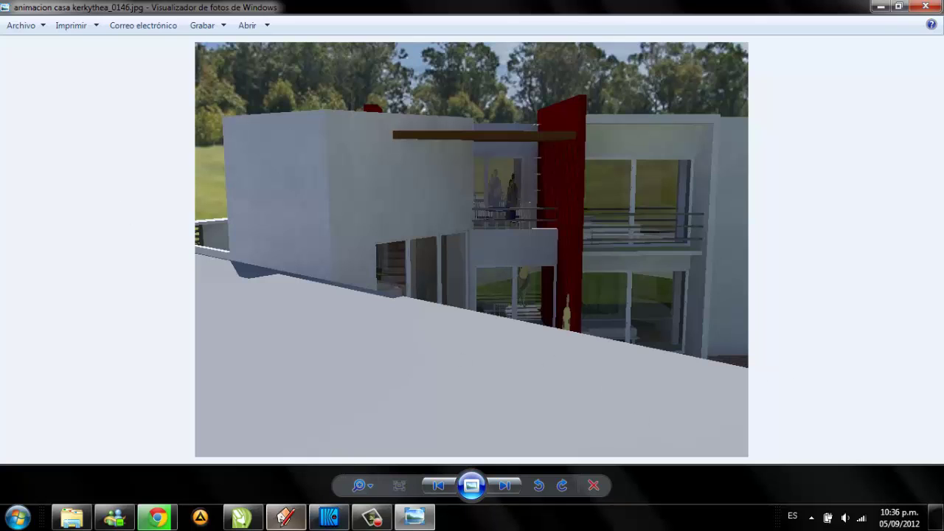
Glance at the CorelDRAW floor plan with the camera path, then minimize it.
click(243, 517)
scroll(514, 307, left, 3)
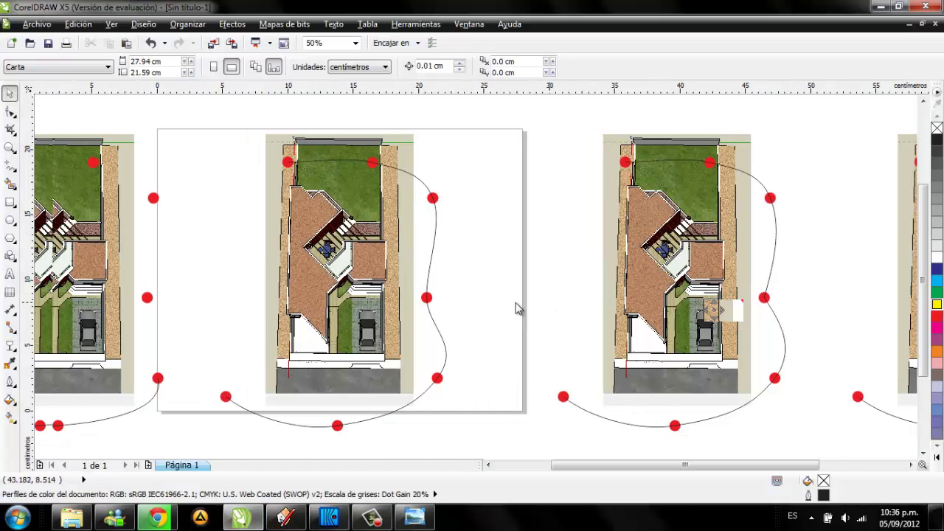
click(880, 7)
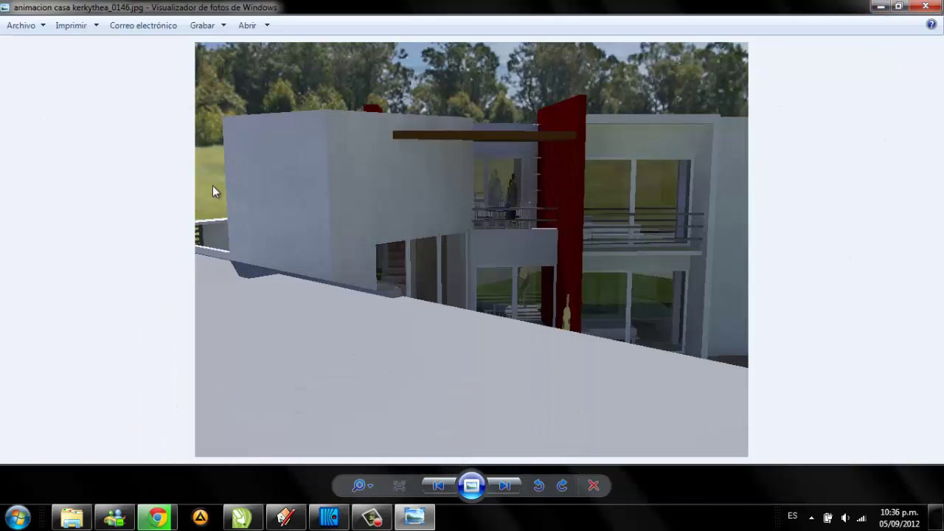
Page through the frames to the street-front views near 0370, then wrap back to _0000.
scroll(673, 314, down, 1)
scroll(616, 299, down, 6)
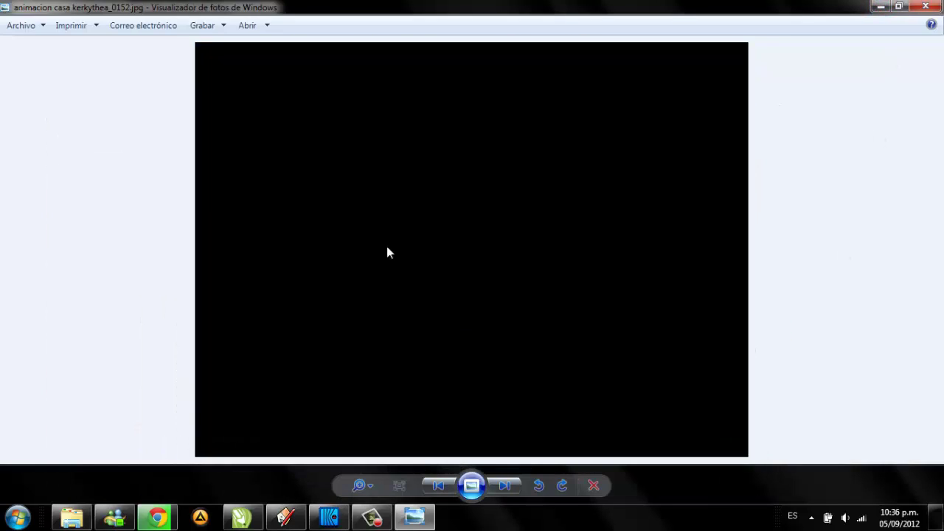
scroll(454, 323, down, 2)
scroll(492, 361, down, 2)
scroll(529, 365, down, 2)
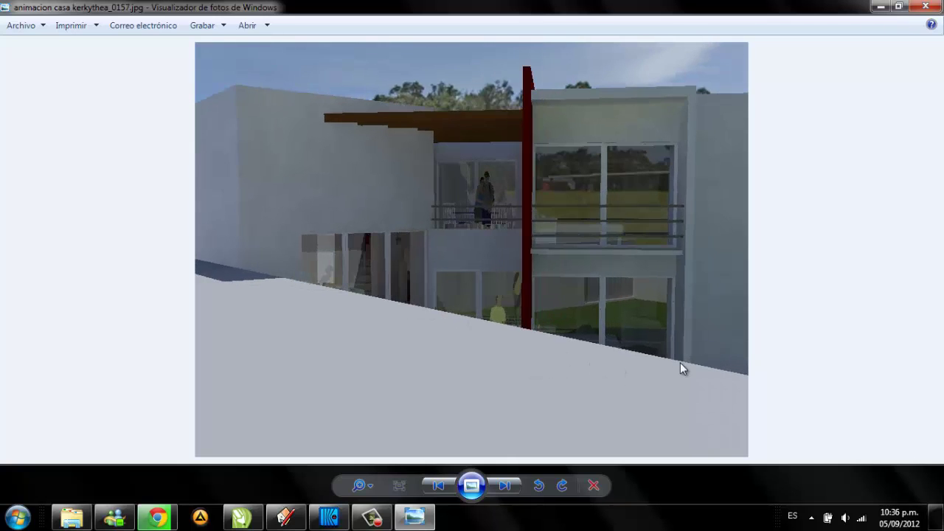
scroll(680, 363, down, 1)
scroll(700, 364, down, 2)
scroll(665, 317, down, 2)
scroll(635, 280, down, 2)
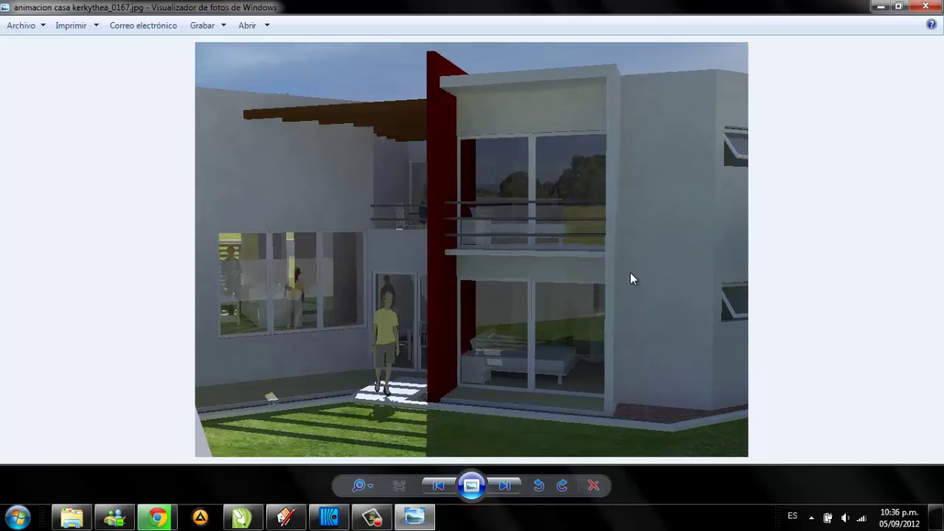
scroll(612, 275, down, 2)
scroll(602, 270, up, 4)
scroll(607, 270, up, 3)
scroll(560, 271, up, 4)
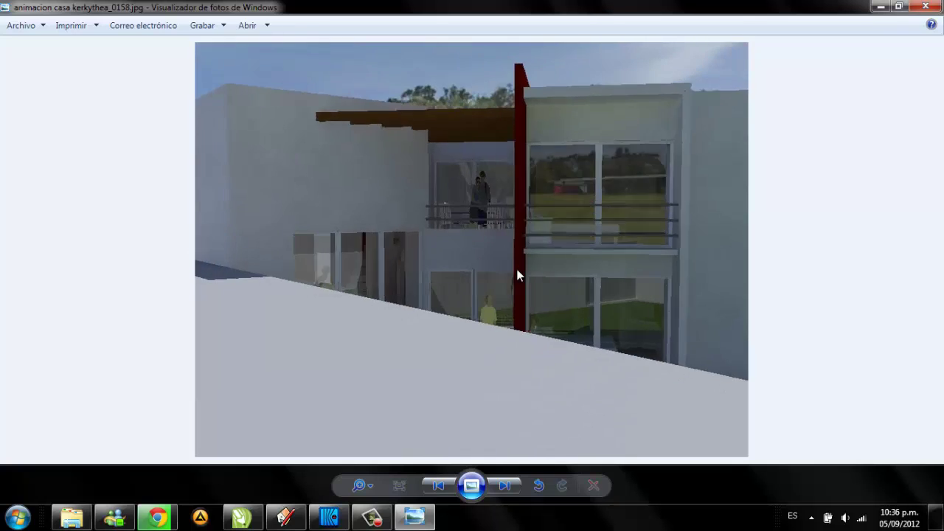
scroll(516, 273, up, 3)
scroll(516, 271, up, 1)
scroll(517, 270, up, 1)
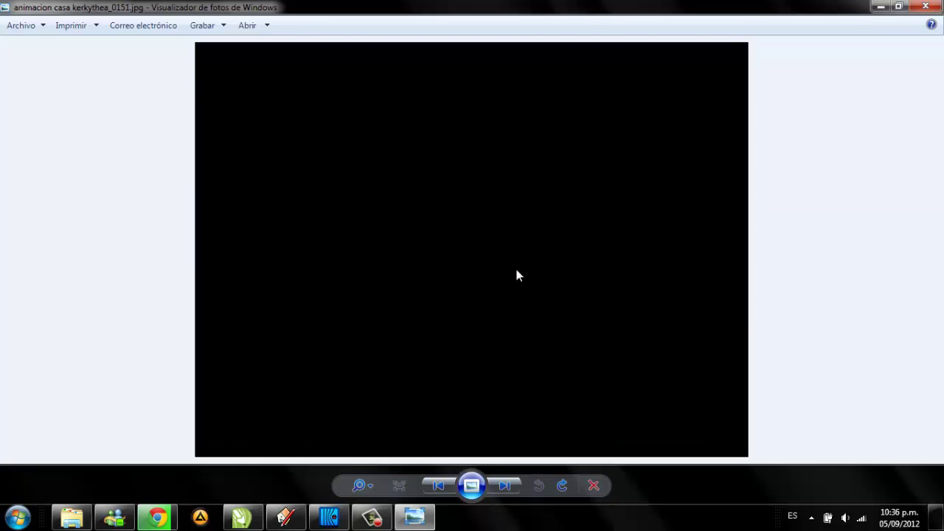
scroll(517, 271, down, 1)
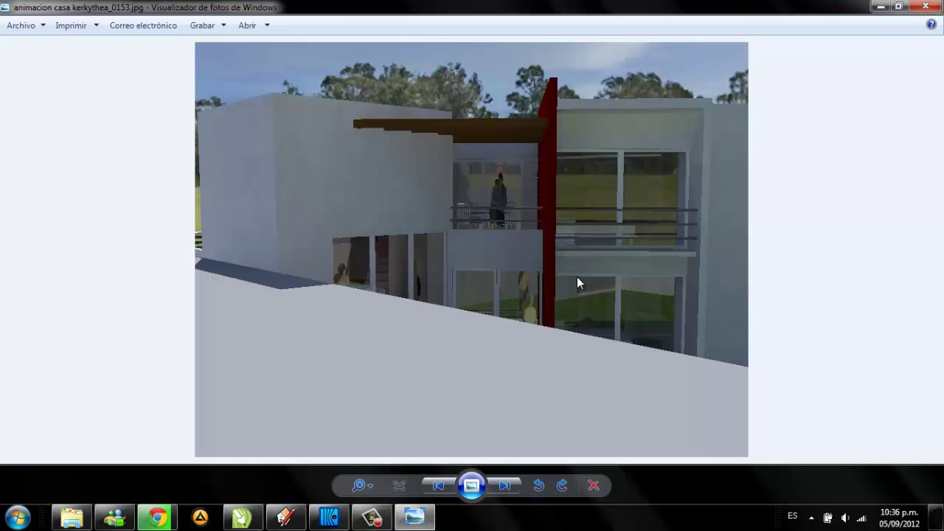
scroll(579, 279, down, 3)
scroll(579, 279, down, 3)
scroll(579, 279, down, 3)
scroll(578, 279, down, 3)
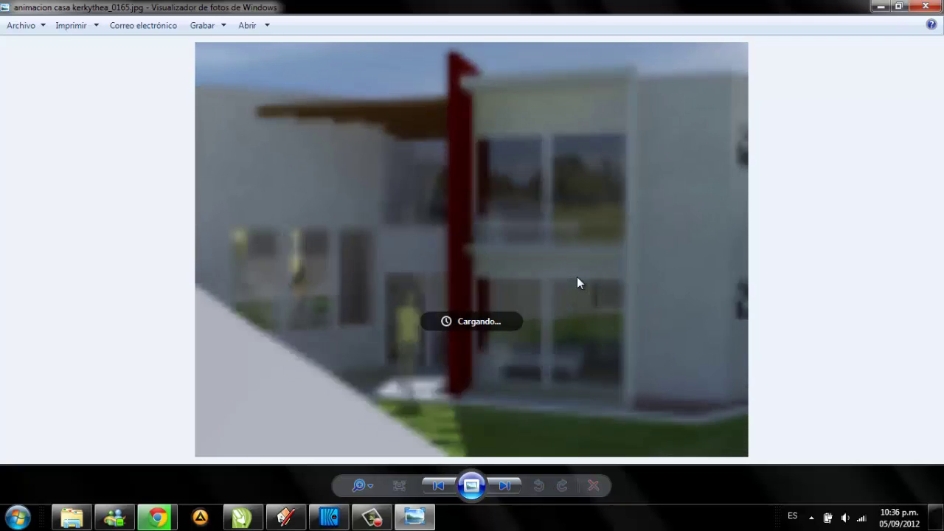
scroll(578, 280, down, 6)
scroll(578, 280, down, 6)
scroll(578, 280, down, 6)
scroll(578, 280, down, 7)
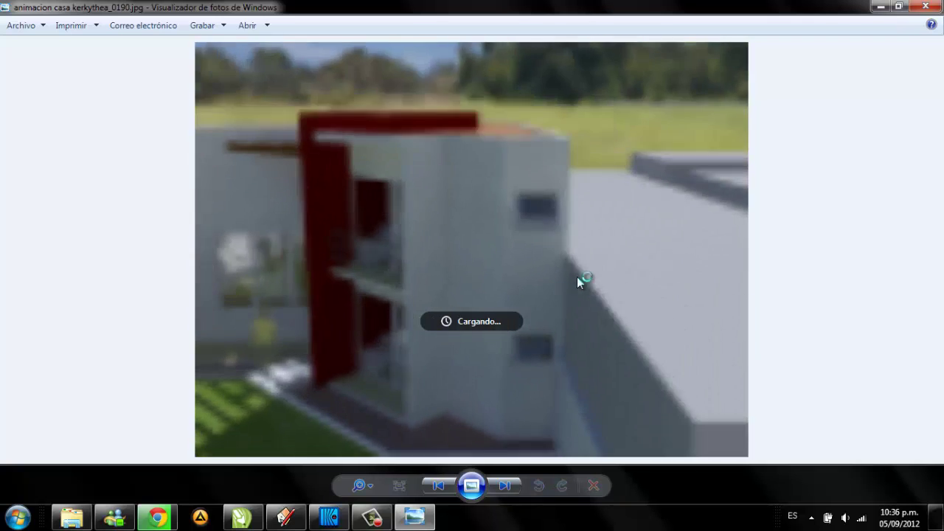
scroll(577, 276, down, 16)
scroll(577, 277, down, 16)
scroll(577, 277, down, 16)
scroll(579, 276, down, 17)
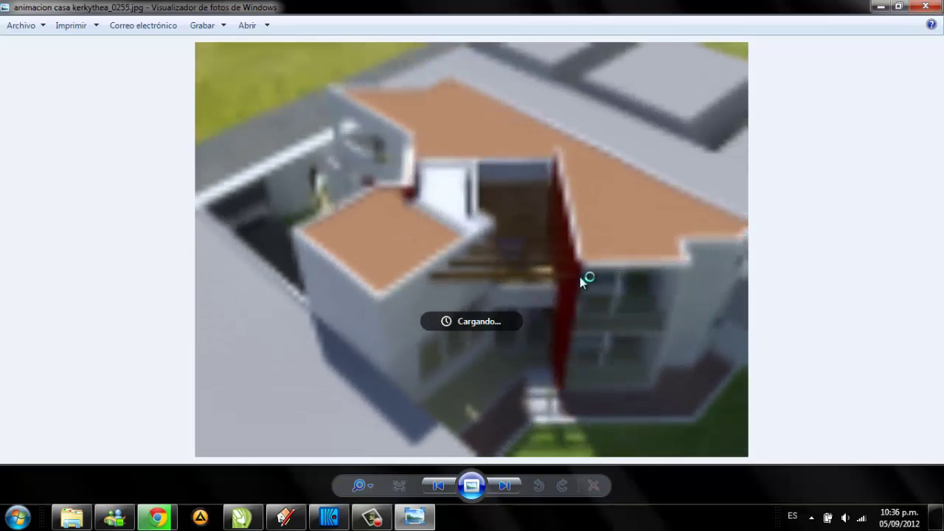
scroll(580, 276, down, 16)
scroll(664, 337, down, 16)
scroll(583, 142, down, 15)
scroll(584, 142, down, 16)
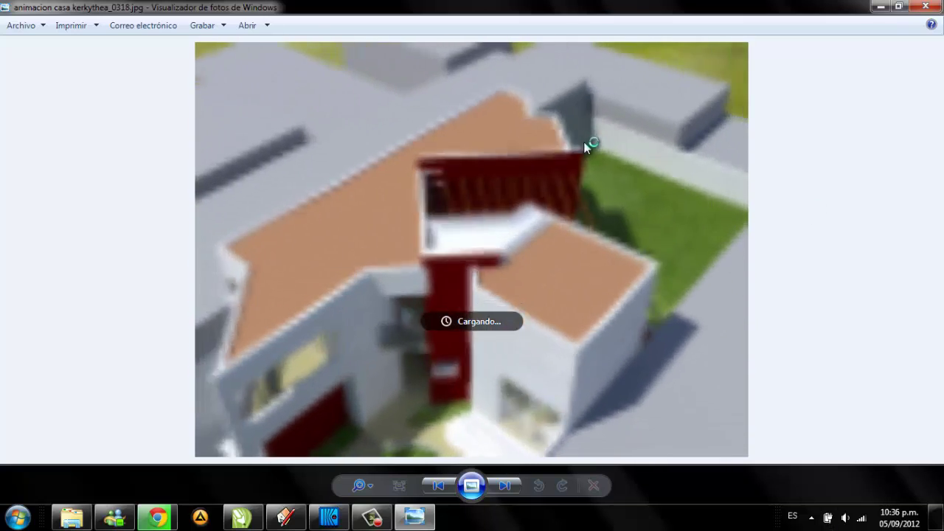
scroll(583, 142, down, 3)
scroll(618, 168, down, 3)
scroll(629, 191, down, 3)
scroll(684, 216, down, 3)
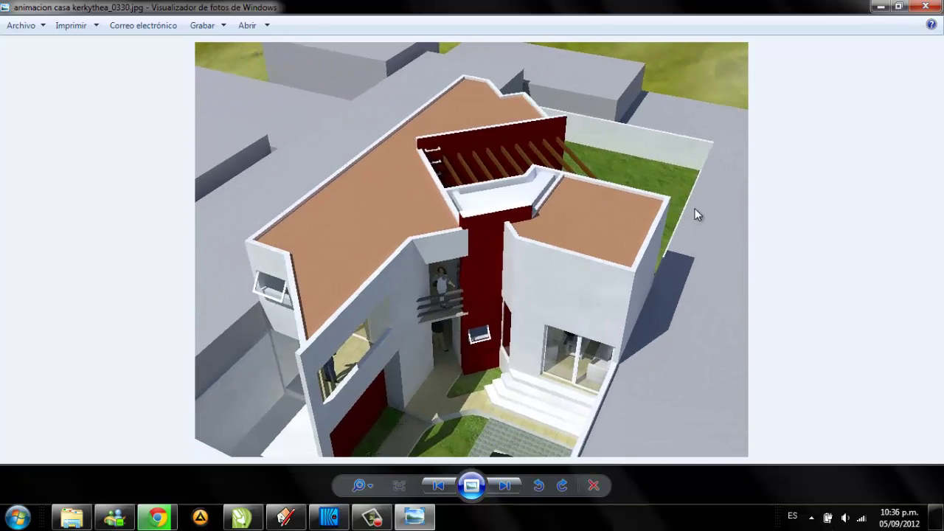
scroll(700, 210, down, 8)
scroll(701, 201, down, 9)
scroll(558, 217, down, 5)
scroll(786, 310, down, 5)
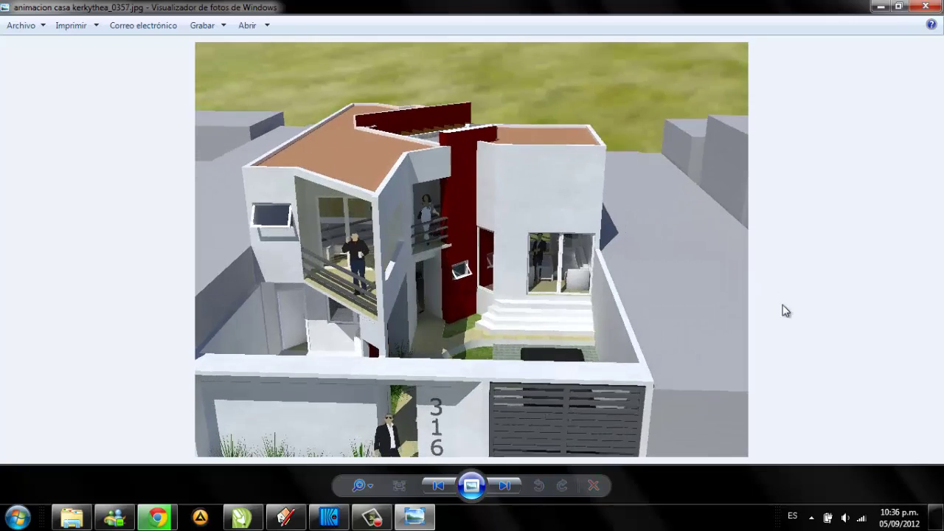
scroll(786, 310, down, 3)
scroll(738, 280, down, 4)
scroll(687, 253, down, 3)
scroll(676, 264, down, 3)
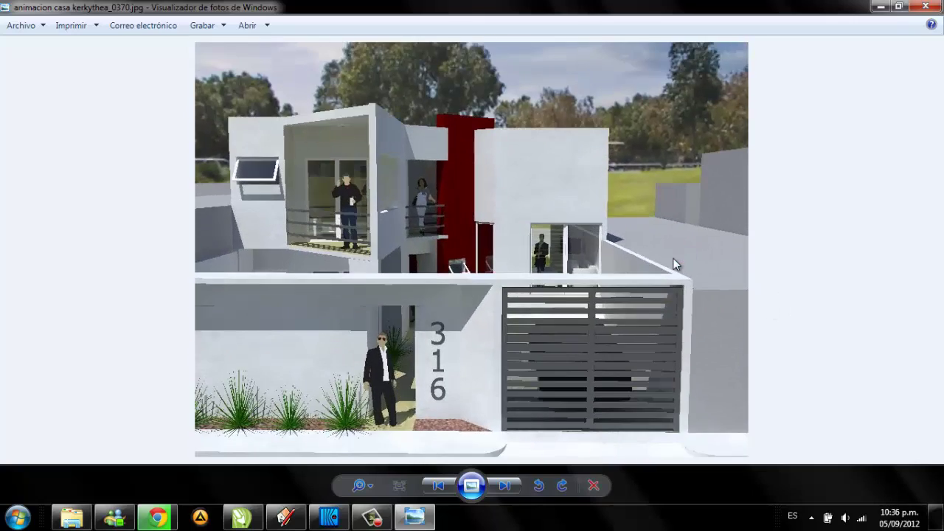
scroll(674, 258, up, 2)
scroll(674, 258, up, 2)
scroll(669, 257, up, 2)
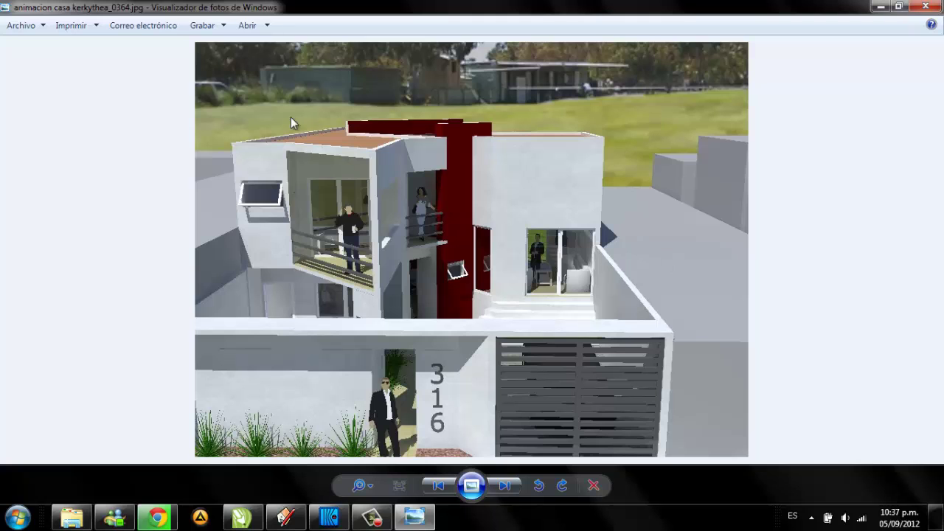
scroll(723, 229, down, 2)
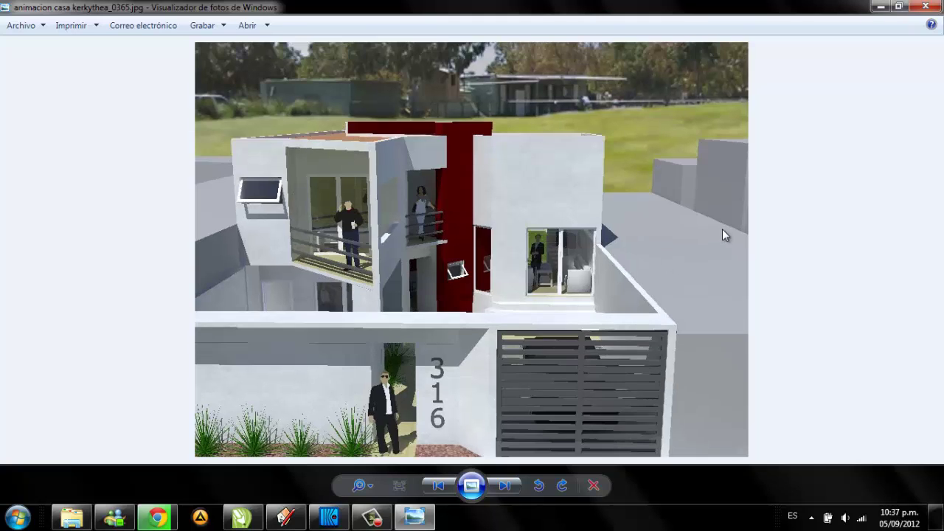
scroll(723, 229, down, 2)
scroll(724, 231, down, 3)
scroll(724, 230, down, 2)
scroll(723, 231, down, 3)
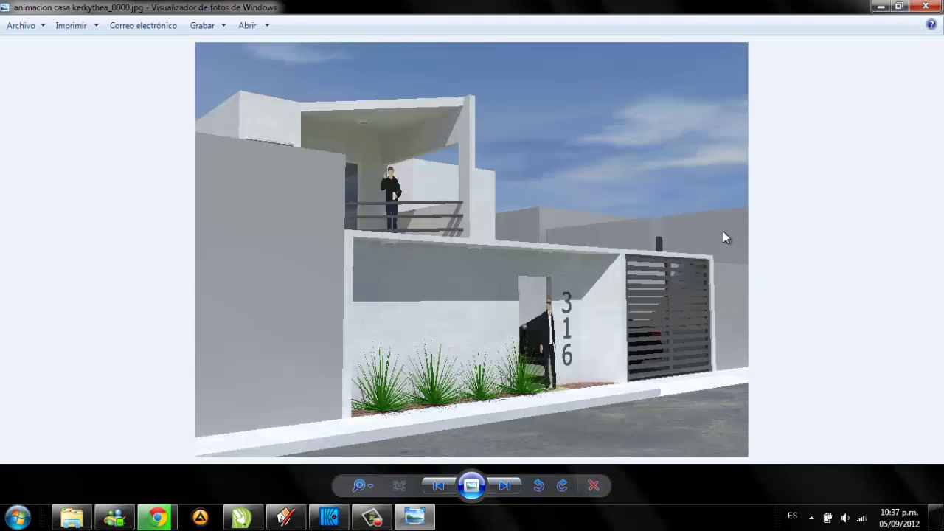
Close the viewer and reopen animacion casa kerkythea_0000.jpg from the maximized frames folder.
click(926, 7)
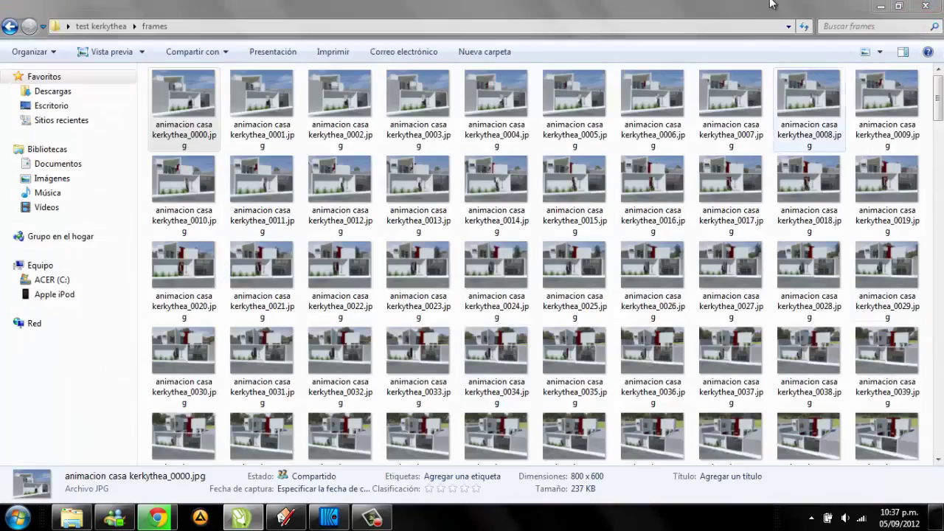
drag(689, 7, 606, 109)
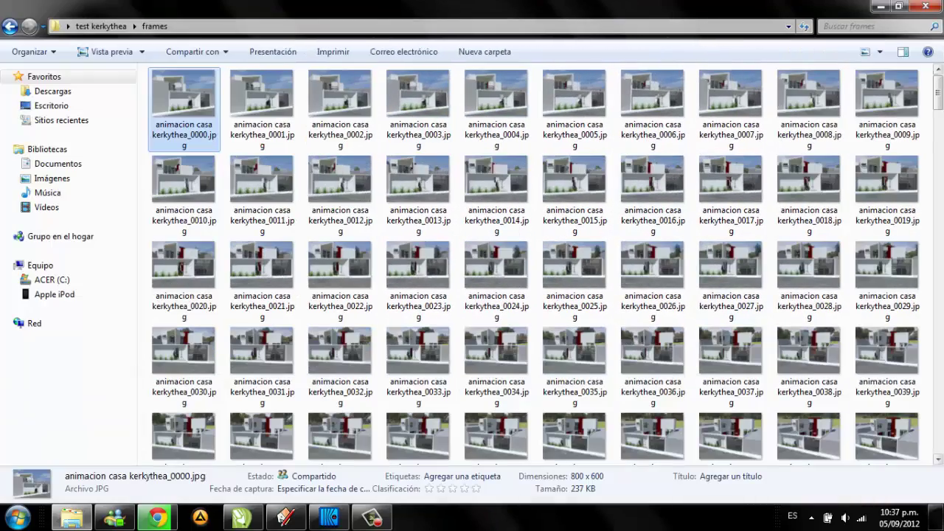
double_click(171, 108)
Flip through the renders to street-front frame 0375, then bring Kerkythea back to front.
scroll(730, 88, up, 1)
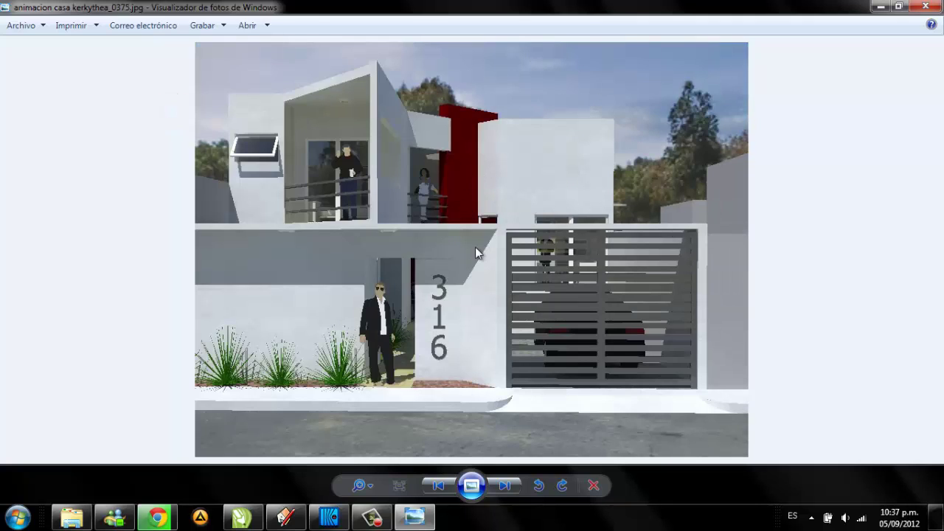
scroll(585, 228, down, 1)
scroll(445, 208, down, 5)
scroll(591, 221, down, 5)
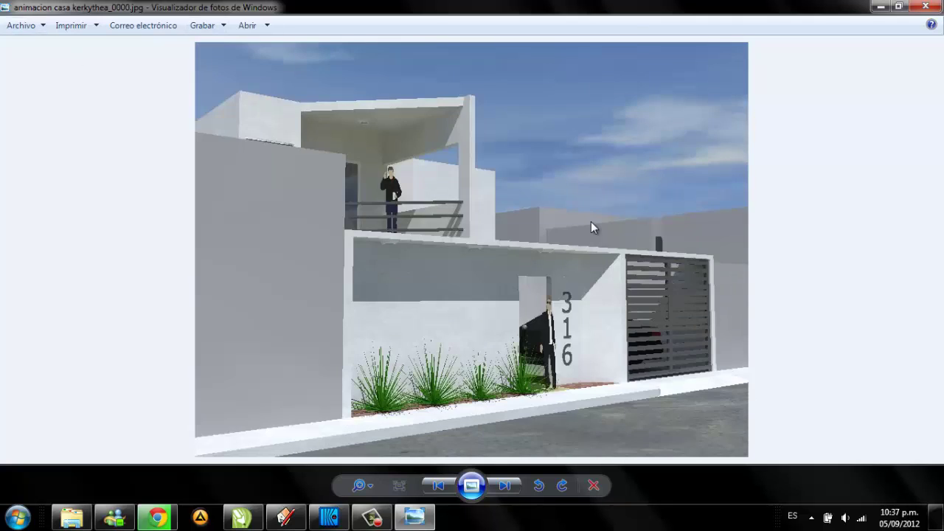
scroll(596, 225, down, 5)
scroll(598, 229, up, 1)
scroll(517, 259, down, 1)
click(328, 517)
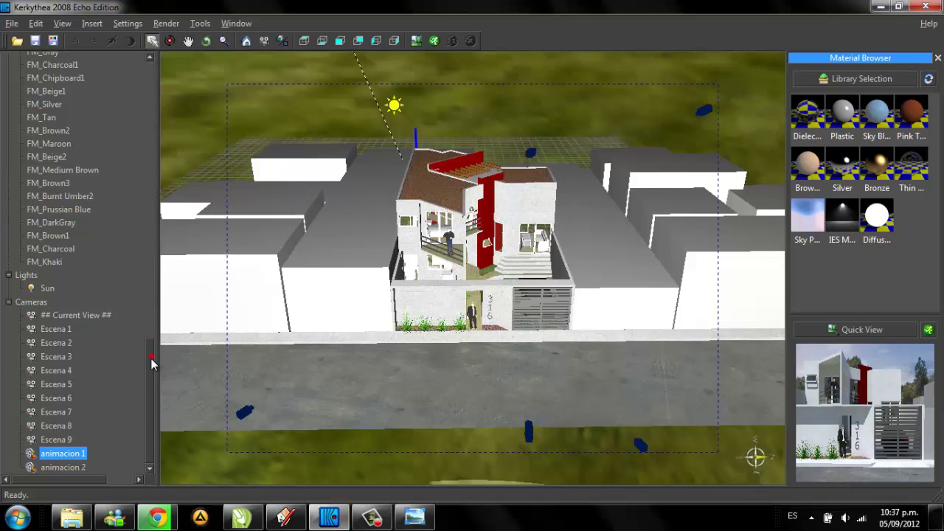
Inspect the animacion 2 camera's light and global settings, then close them.
right_click(62, 467)
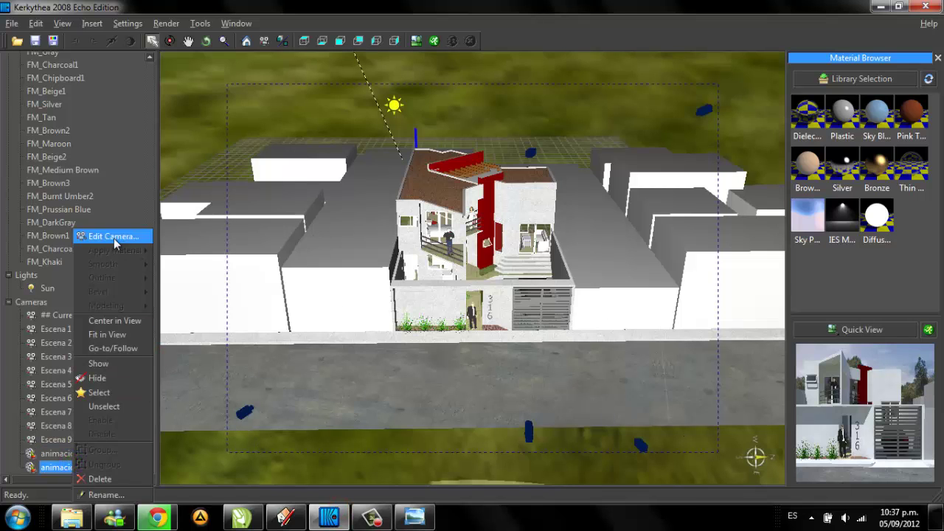
click(112, 236)
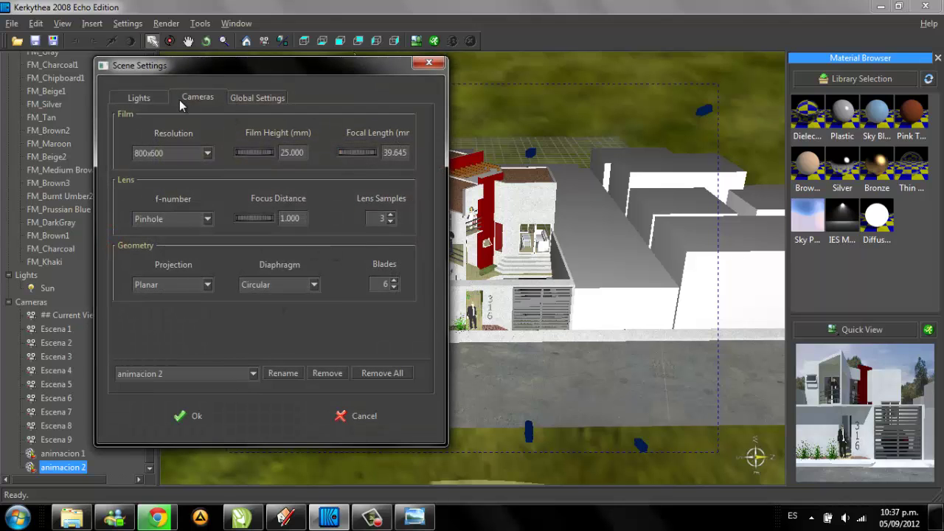
click(148, 97)
click(257, 97)
click(428, 62)
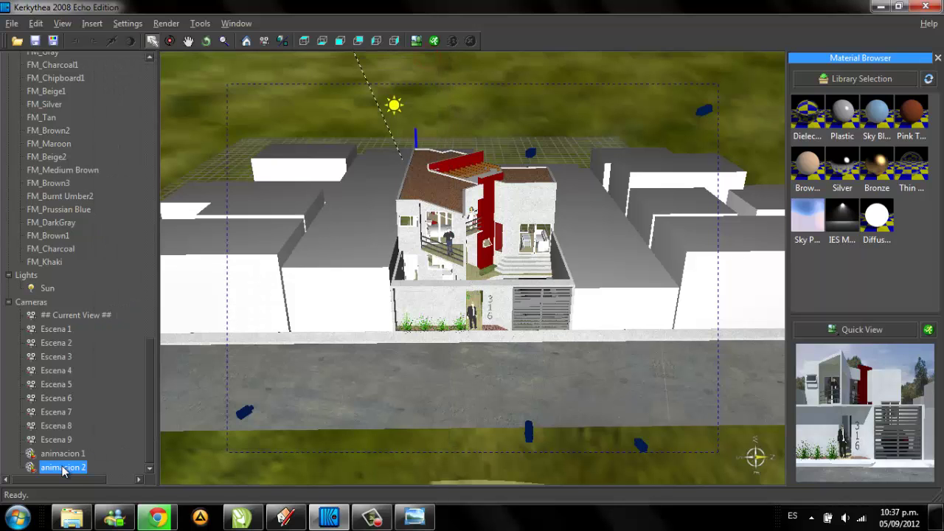
right_click(63, 467)
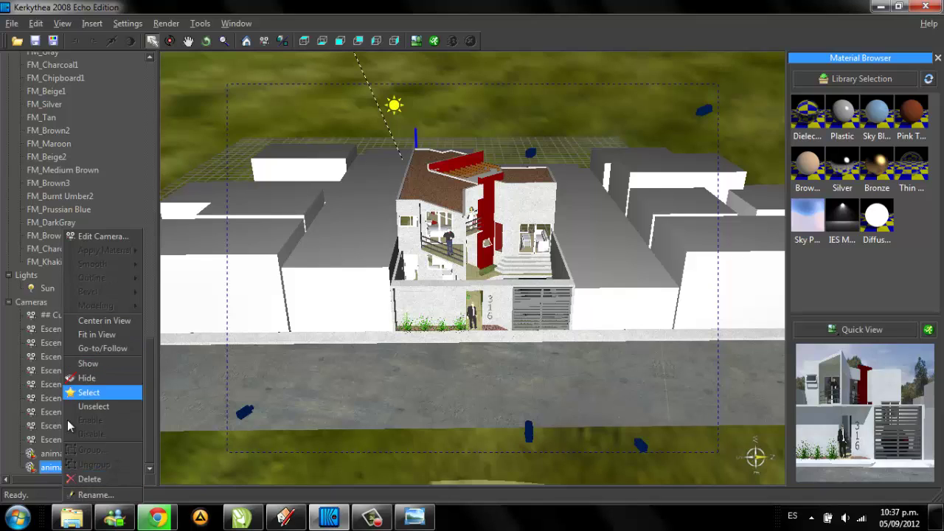
click(88, 393)
Review animacion 1's camera settings without changes, then open its Walkthrough Animation settings.
click(33, 455)
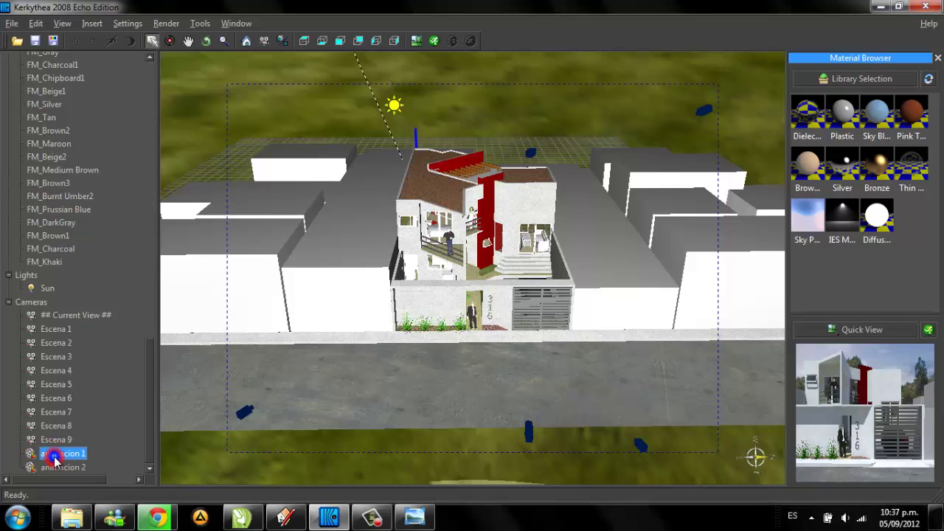
right_click(54, 458)
click(92, 236)
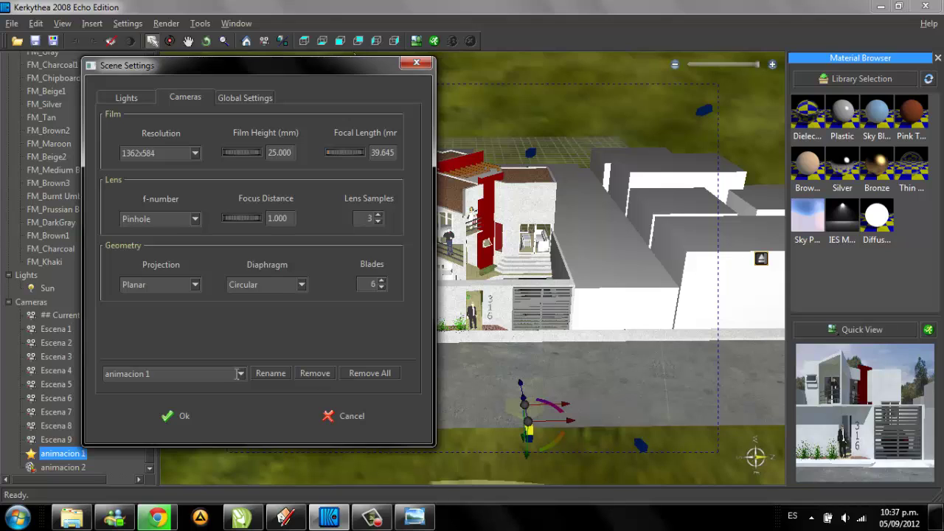
click(233, 97)
click(137, 97)
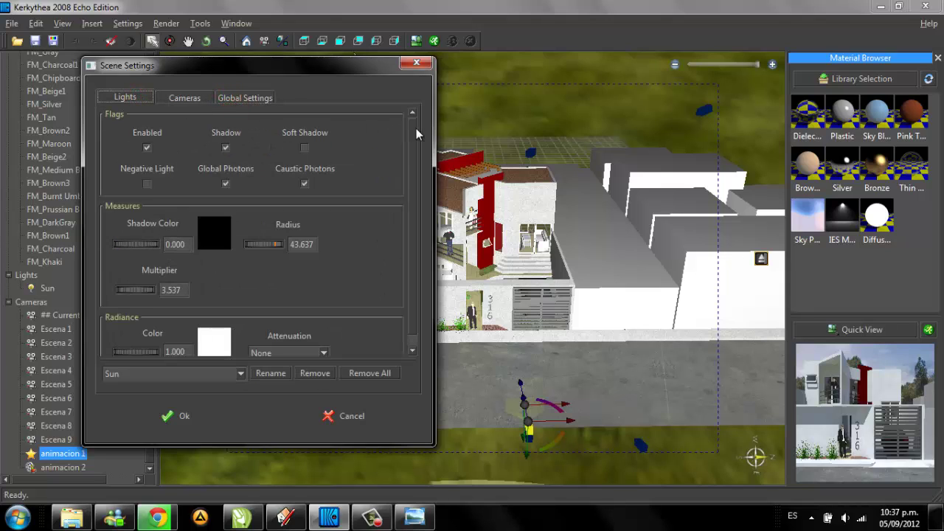
drag(415, 132, 412, 202)
click(340, 411)
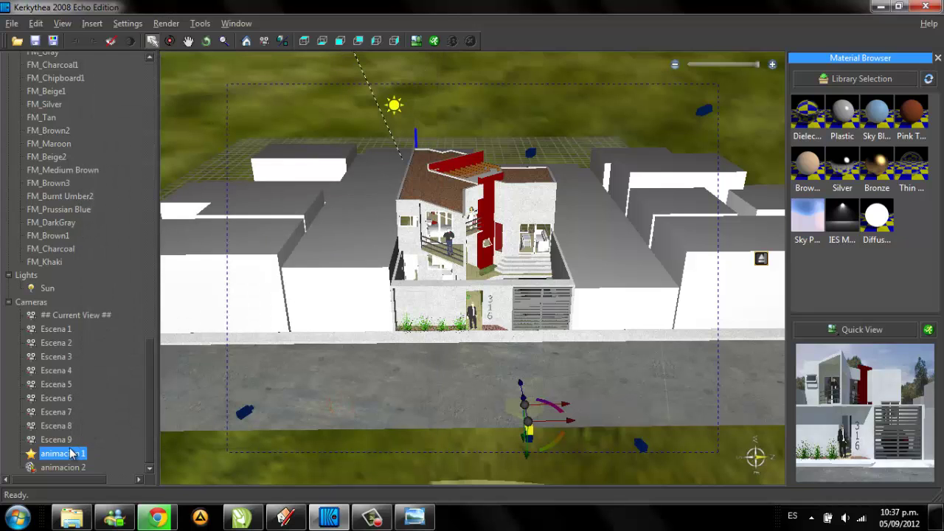
click(214, 42)
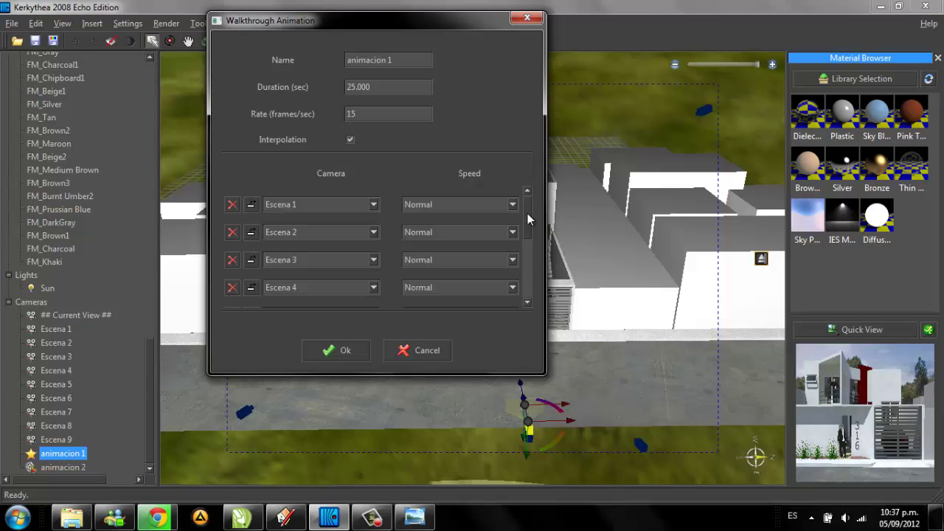
Add a final walkthrough node using camera Escena 1, then bring Photo Viewer back at frame _0001.
drag(528, 213, 528, 269)
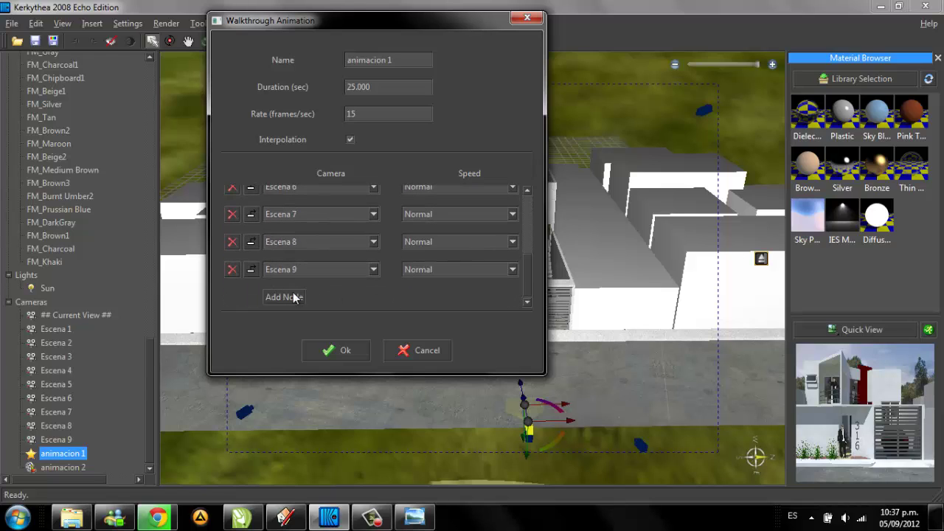
click(304, 296)
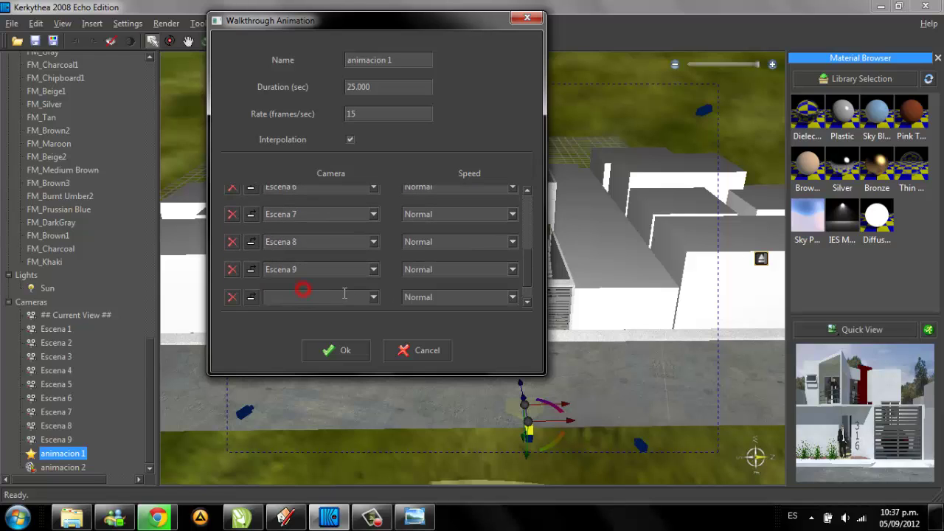
click(376, 296)
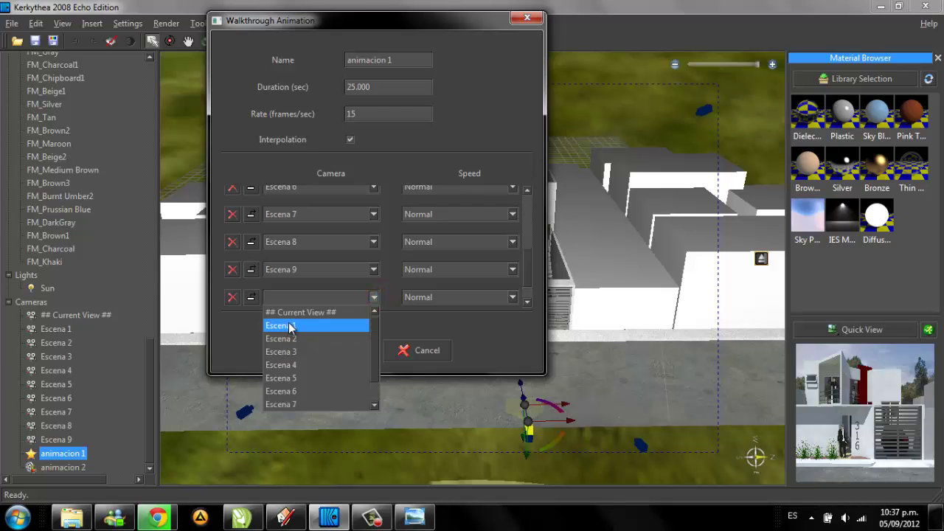
click(290, 326)
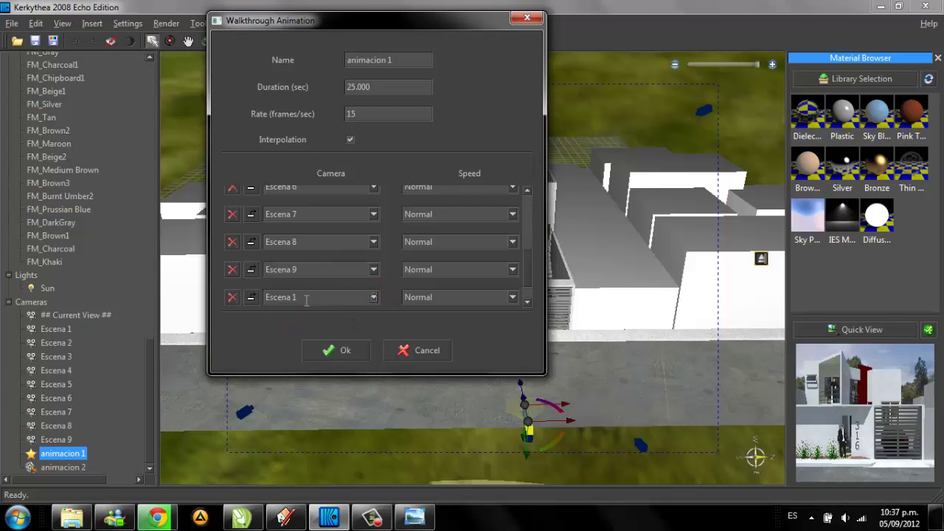
click(429, 509)
Flip back and forth through the rendered house frames in Windows Photo Viewer.
scroll(650, 236, up, 1)
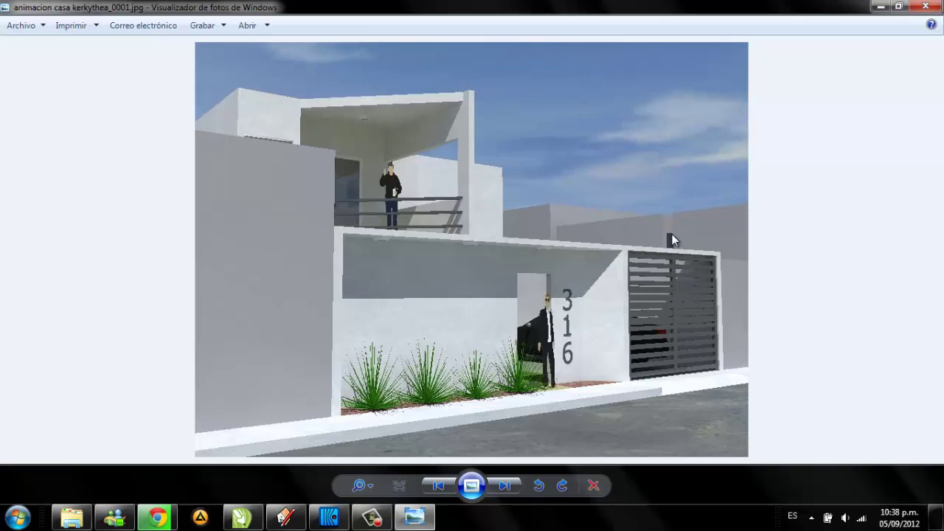
scroll(672, 234, up, 2)
scroll(672, 231, up, 2)
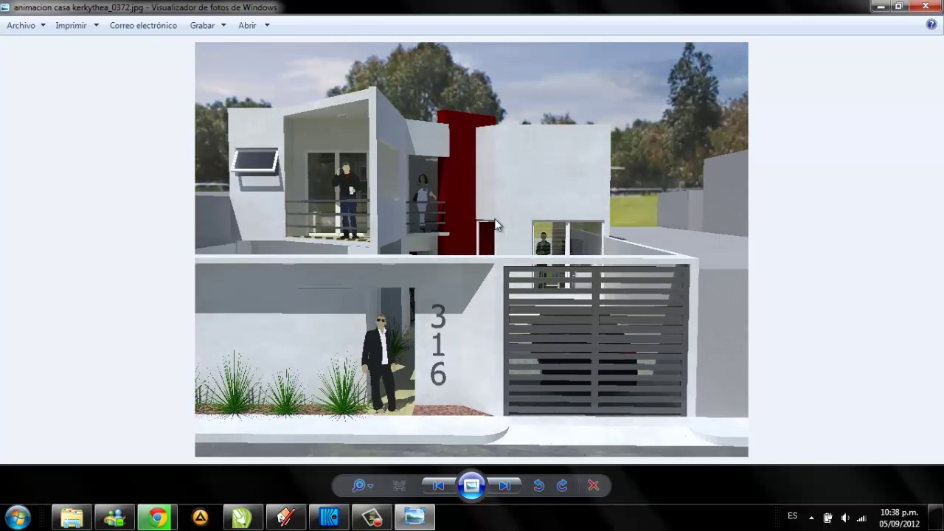
scroll(588, 186, down, 1)
scroll(589, 190, down, 2)
scroll(589, 190, down, 1)
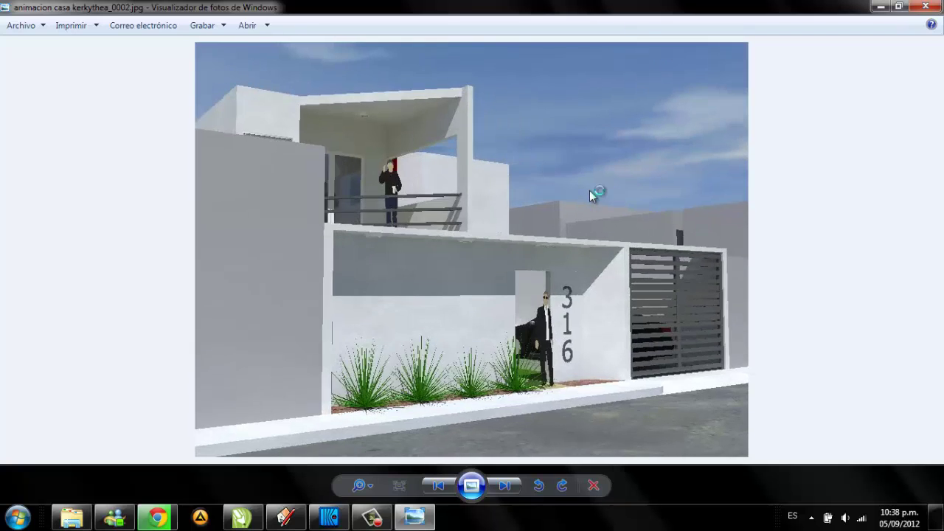
scroll(506, 286, down, 3)
scroll(507, 287, down, 3)
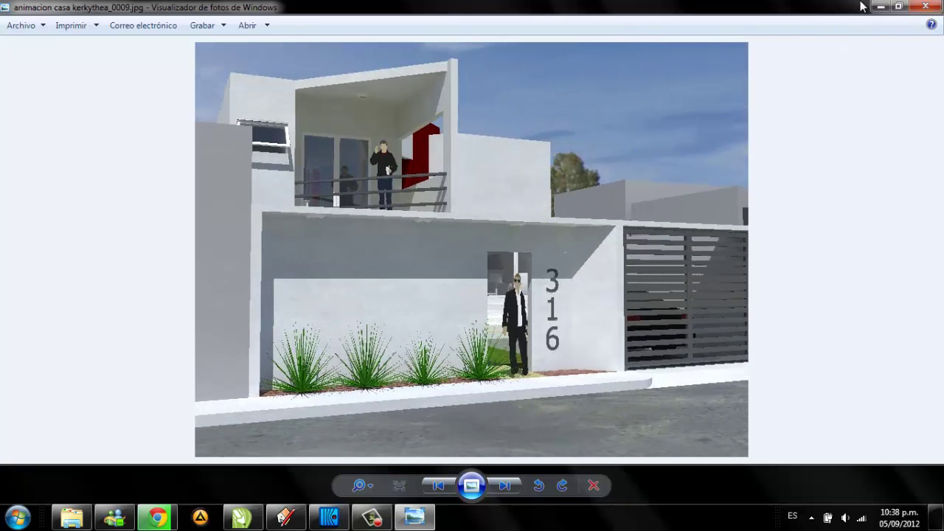
Cancel Kerkythea's Walkthrough Animation dialog without applying the changes.
scroll(651, 253, up, 2)
scroll(358, 153, up, 2)
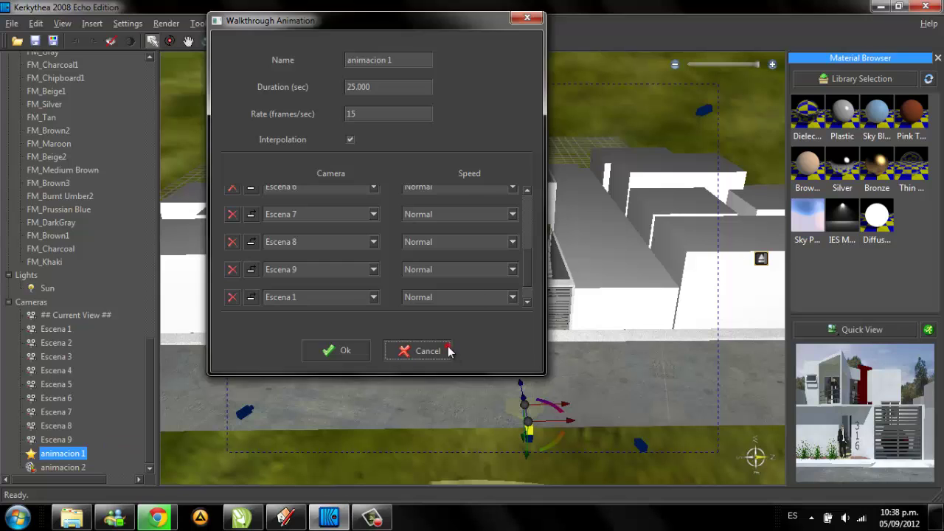
click(448, 349)
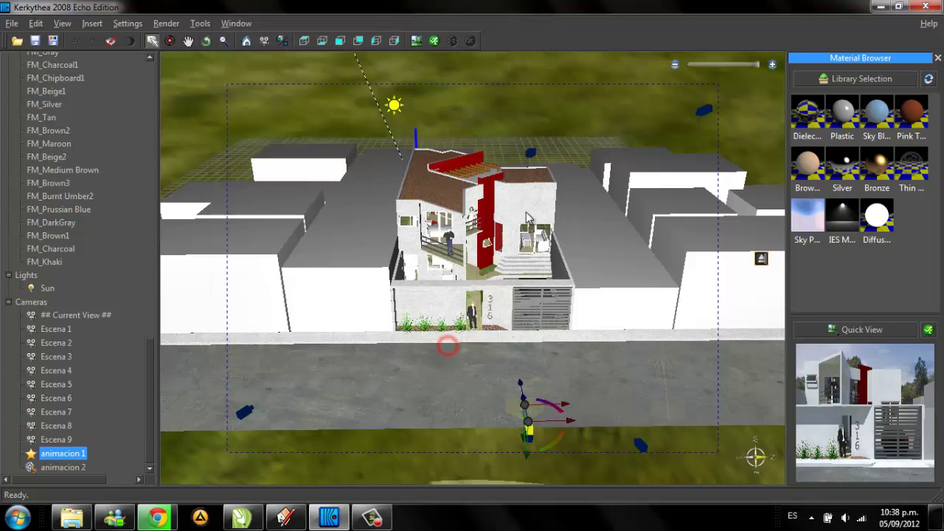
Snap the frames folder to the right half of the screen and select frame _0000.jpg.
click(880, 5)
click(223, 90)
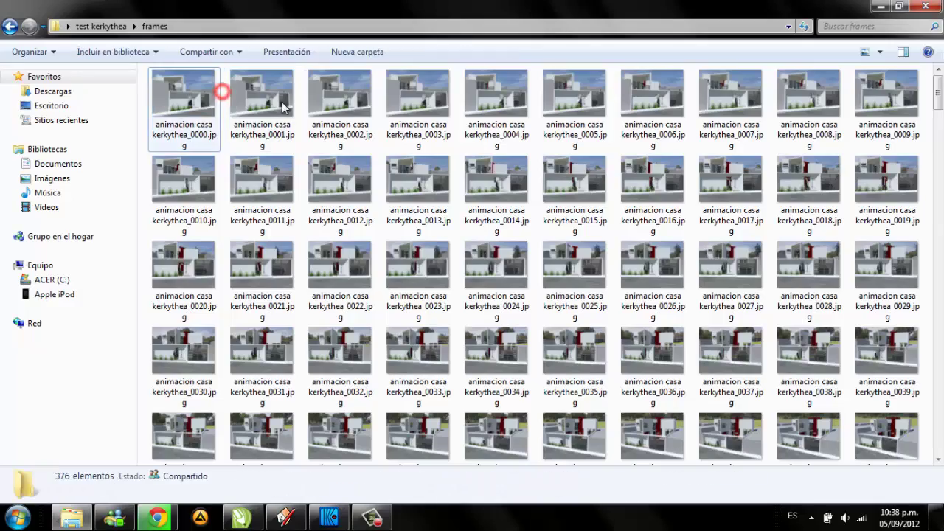
drag(939, 92, 942, 183)
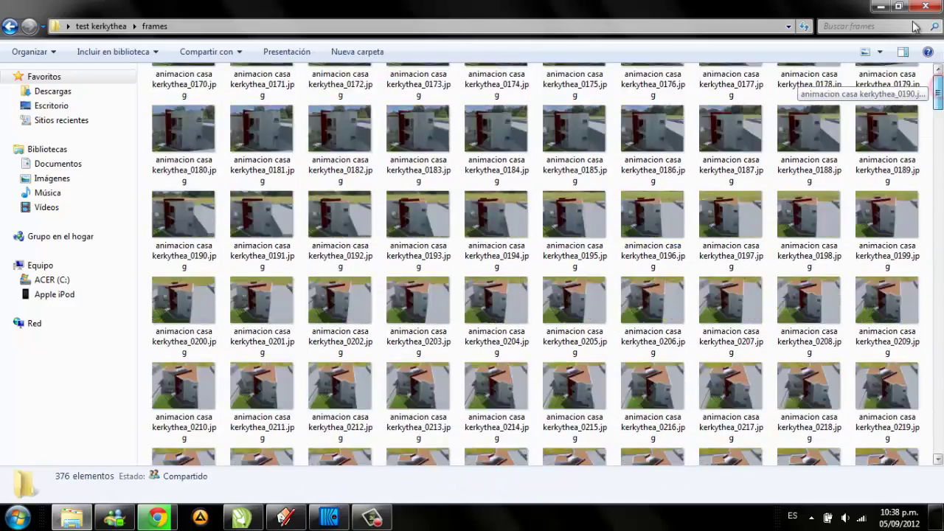
key(super+Down)
key(super+Right)
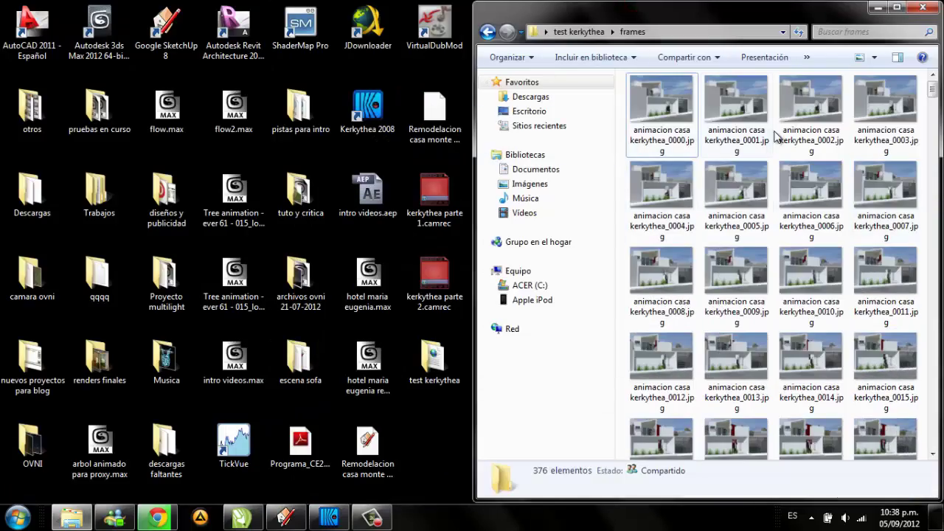
click(656, 116)
Load frame _0000.jpg into a maximized VirtualDubMod and show only an enlarged input preview.
drag(684, 107, 441, 56)
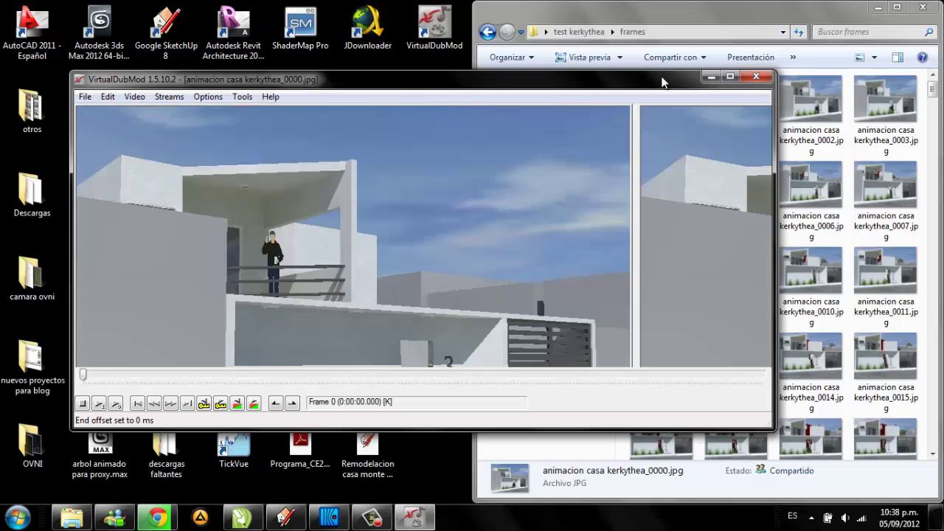
click(732, 78)
click(167, 22)
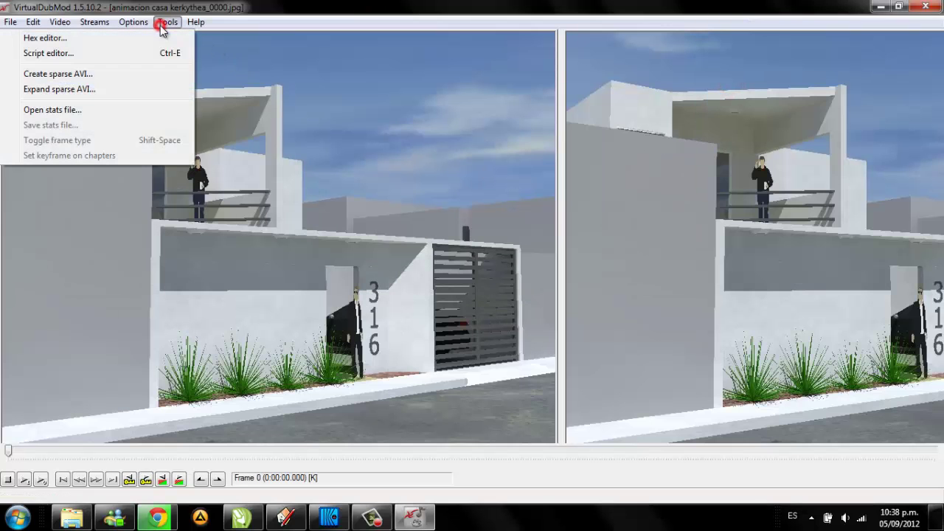
mouse_move(133, 21)
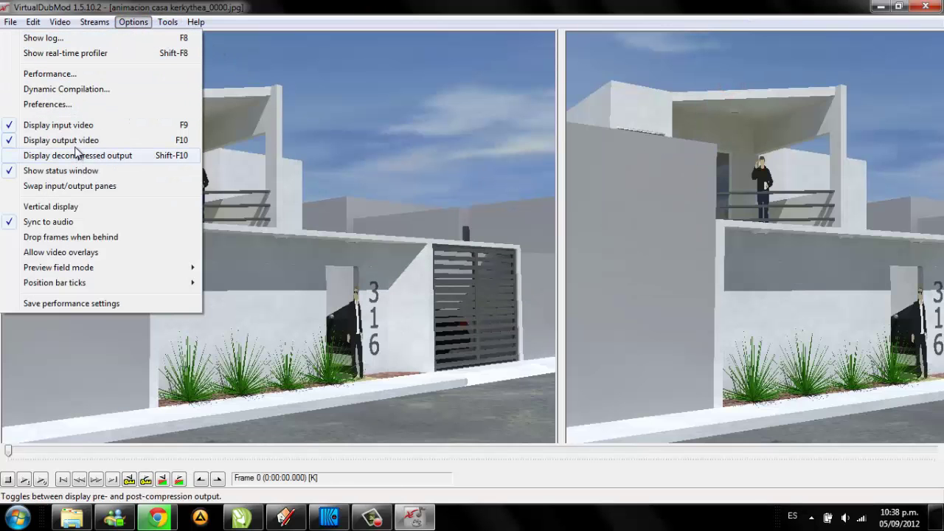
click(60, 144)
right_click(485, 164)
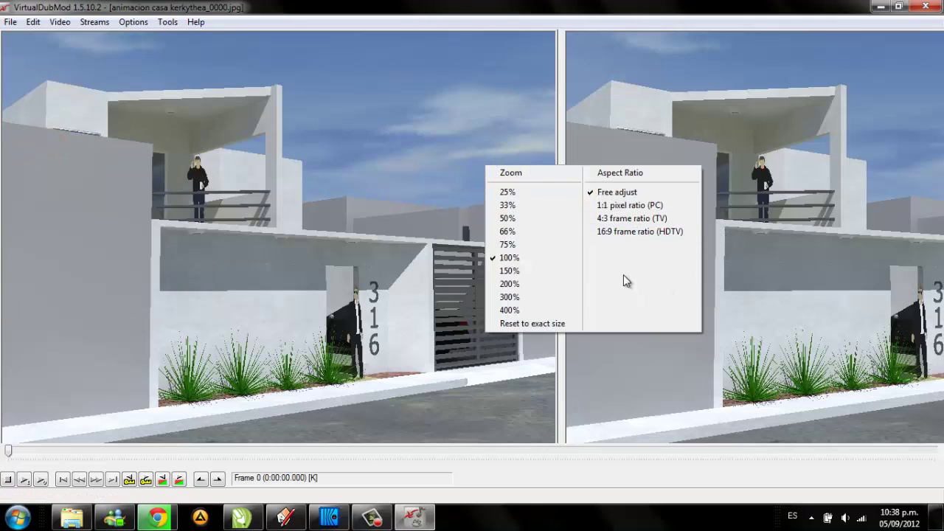
mouse_move(553, 289)
mouse_down()
mouse_move(546, 293)
mouse_move(555, 295)
mouse_up()
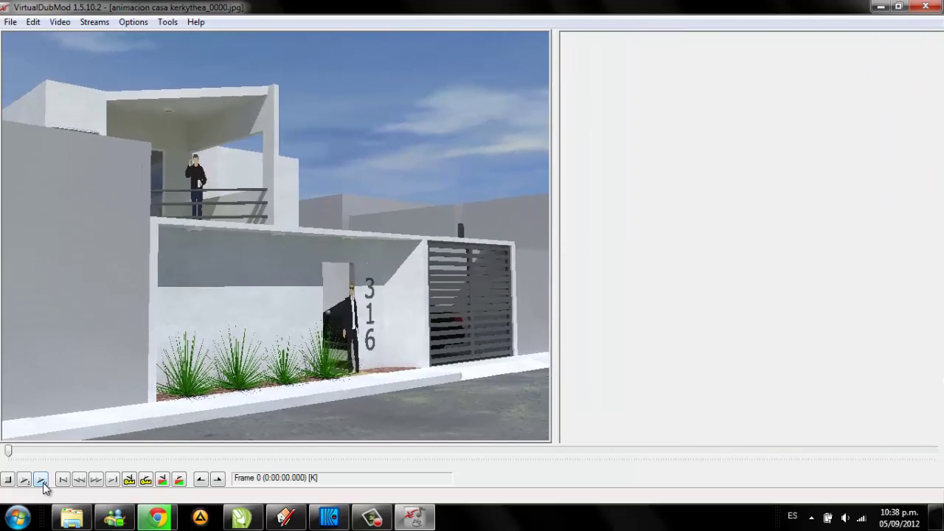
Change the sequence's source frame rate to a custom 15 fps and play it through.
click(33, 22)
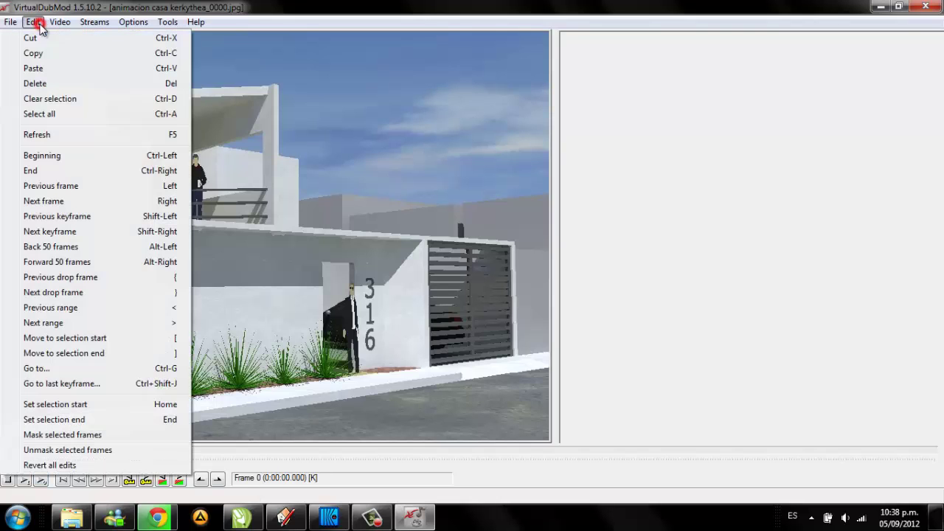
click(63, 53)
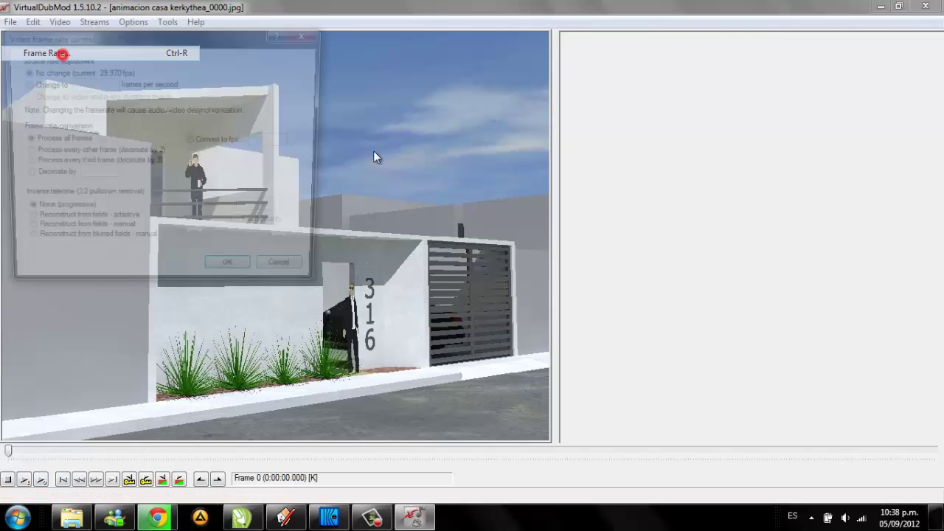
click(49, 83)
click(103, 86)
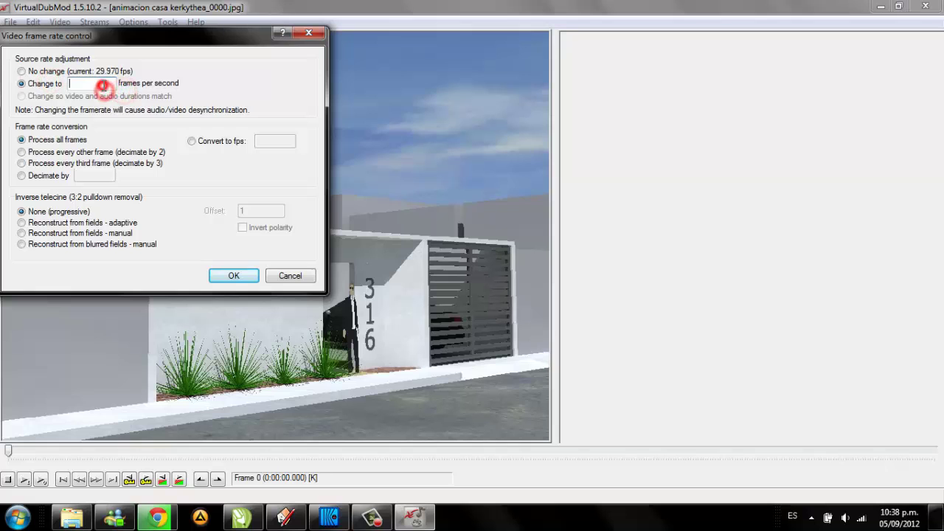
text(15)
click(233, 275)
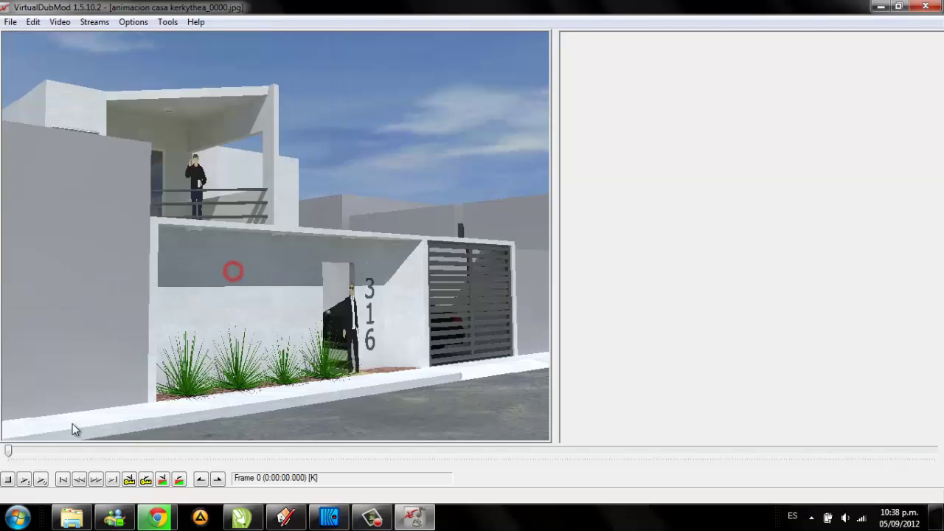
click(41, 480)
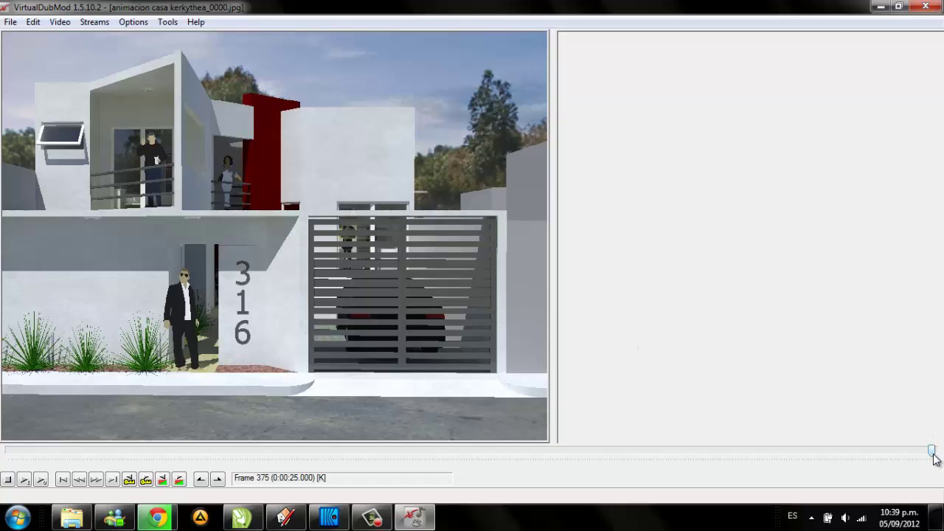
Scrub the walkthrough between frames 15 and 327 to review the views, then close VirtualDubMod.
mouse_move(933, 451)
mouse_down()
mouse_move(649, 447)
mouse_move(473, 428)
mouse_move(826, 412)
mouse_move(264, 453)
mouse_move(169, 450)
mouse_up()
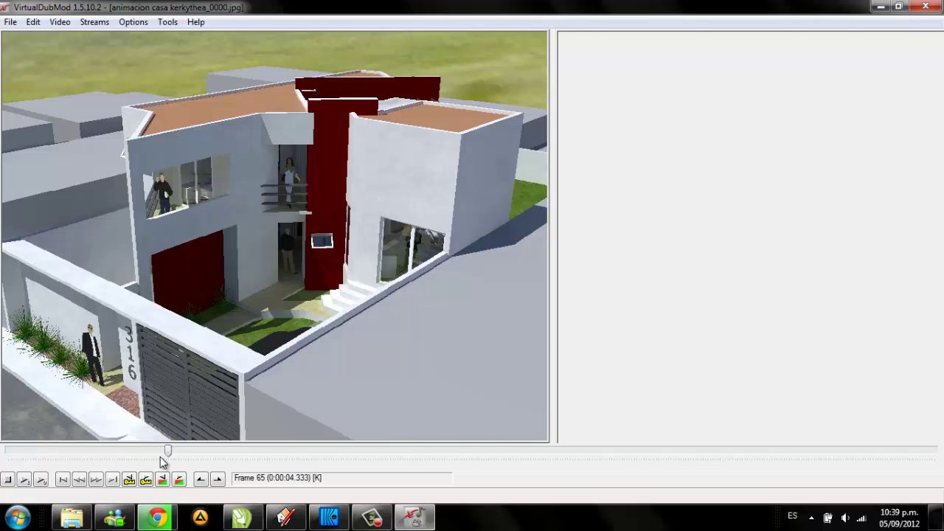
click(173, 453)
click(283, 453)
click(164, 450)
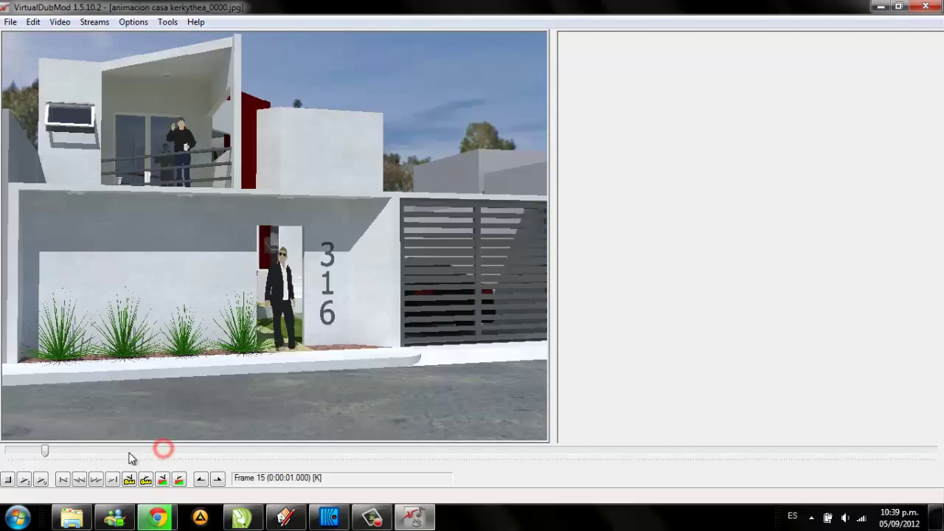
mouse_move(45, 452)
mouse_down()
mouse_move(451, 449)
mouse_move(85, 417)
mouse_move(248, 421)
mouse_move(243, 408)
mouse_up()
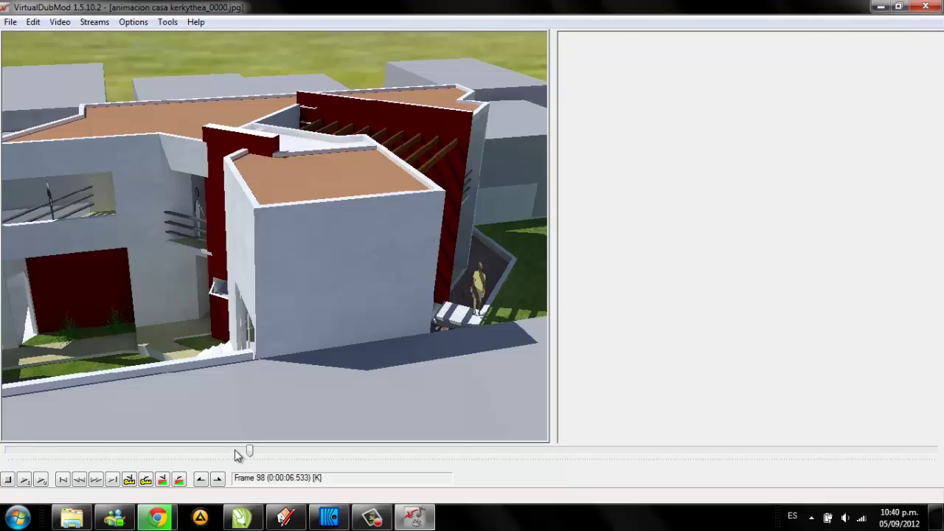
mouse_move(251, 454)
mouse_down()
mouse_move(22, 444)
mouse_move(302, 451)
mouse_move(181, 452)
mouse_up()
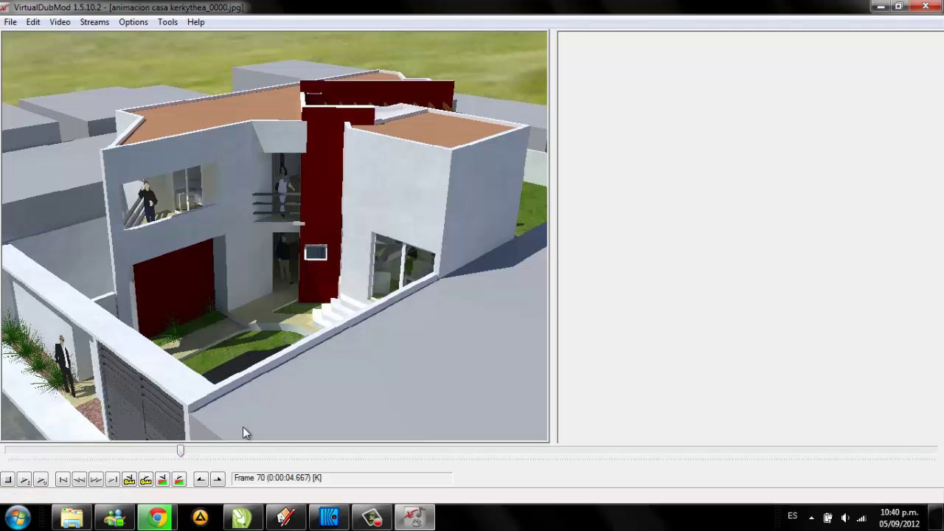
click(180, 450)
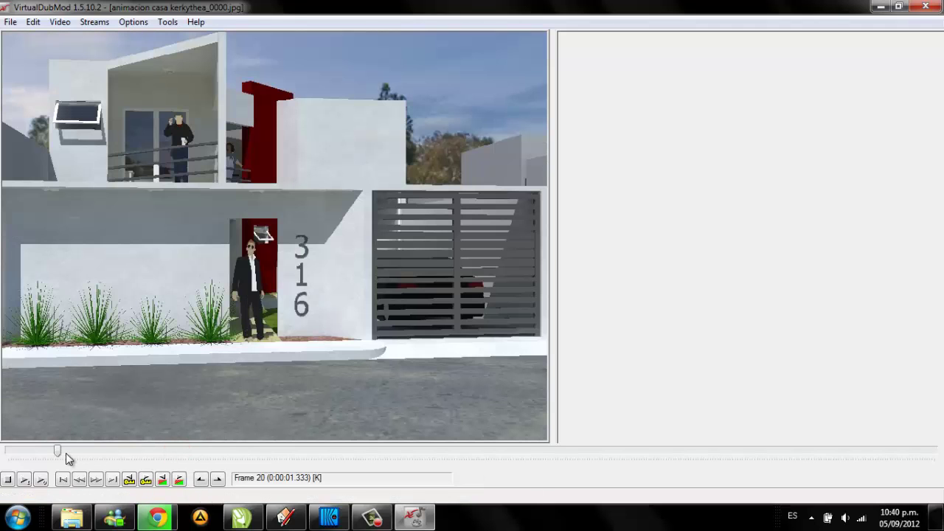
mouse_move(59, 452)
mouse_down()
mouse_move(485, 451)
mouse_move(165, 415)
mouse_move(139, 447)
mouse_move(74, 451)
mouse_move(37, 438)
mouse_move(342, 423)
mouse_move(513, 451)
mouse_move(425, 450)
mouse_move(504, 463)
mouse_move(624, 468)
mouse_move(935, 451)
mouse_move(624, 466)
mouse_move(4, 456)
mouse_up()
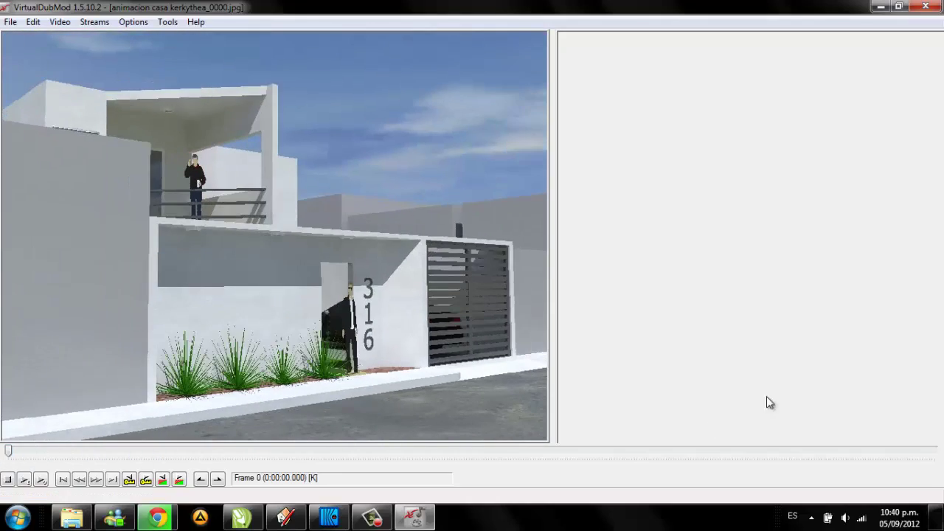
click(929, 7)
Close the frames folder, start After Effects CS4 from the Start menu, and bring up Import File.
click(922, 8)
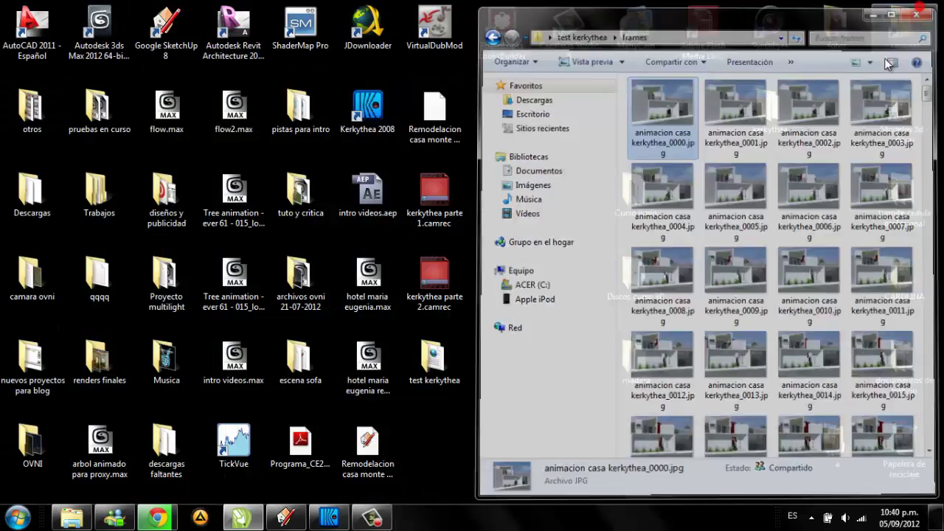
click(17, 518)
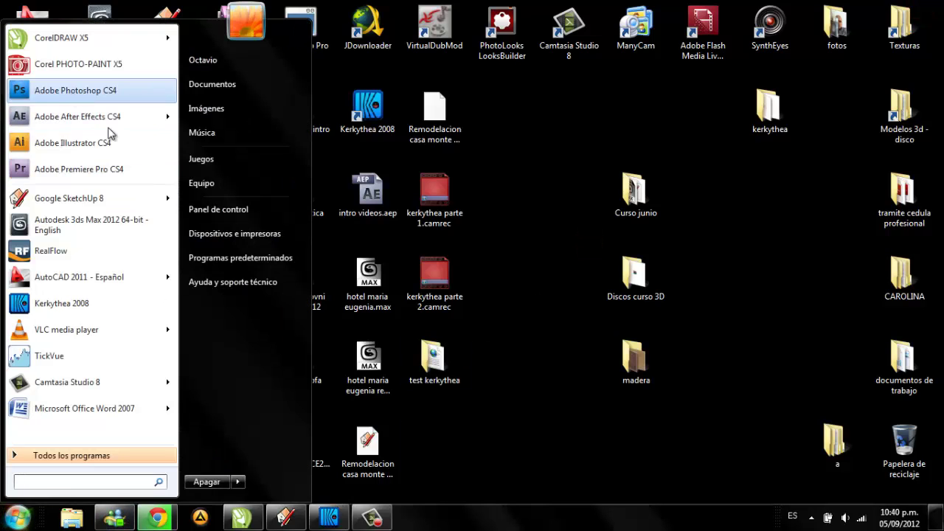
click(55, 121)
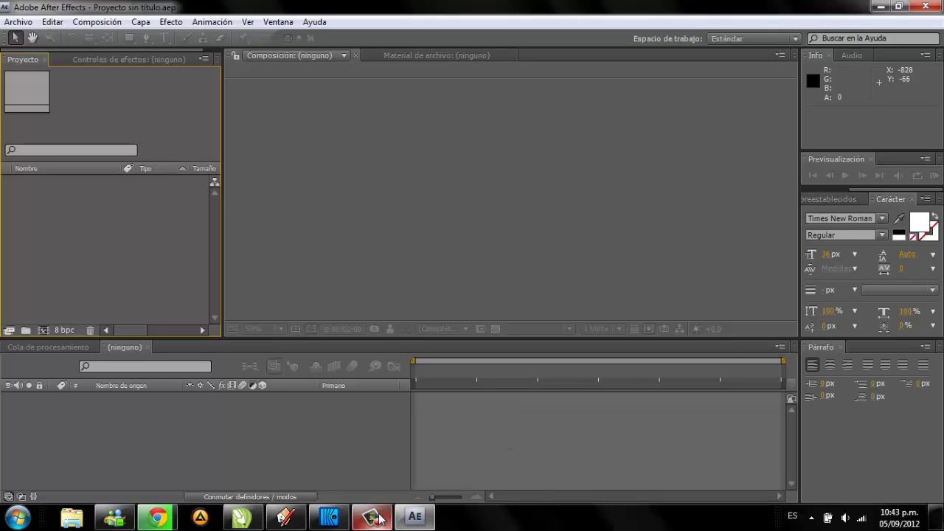
click(377, 520)
click(374, 523)
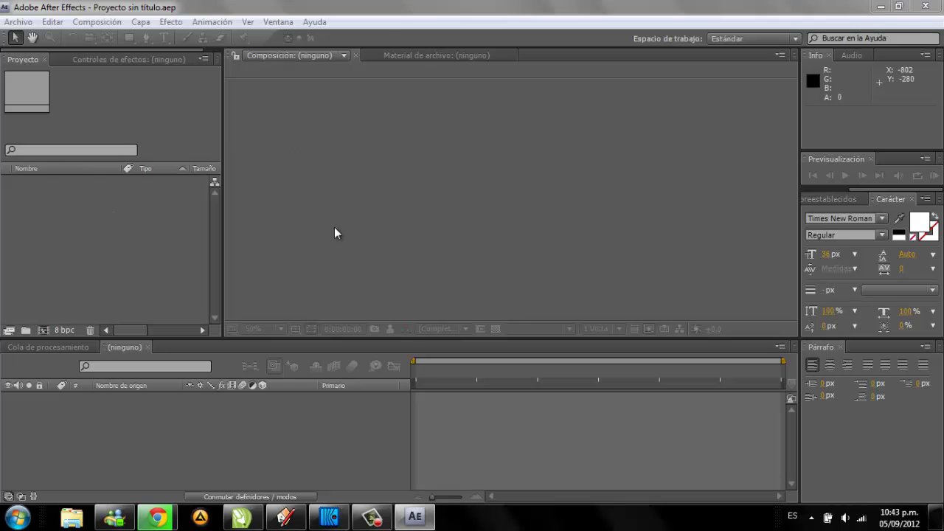
key(ctrl+i)
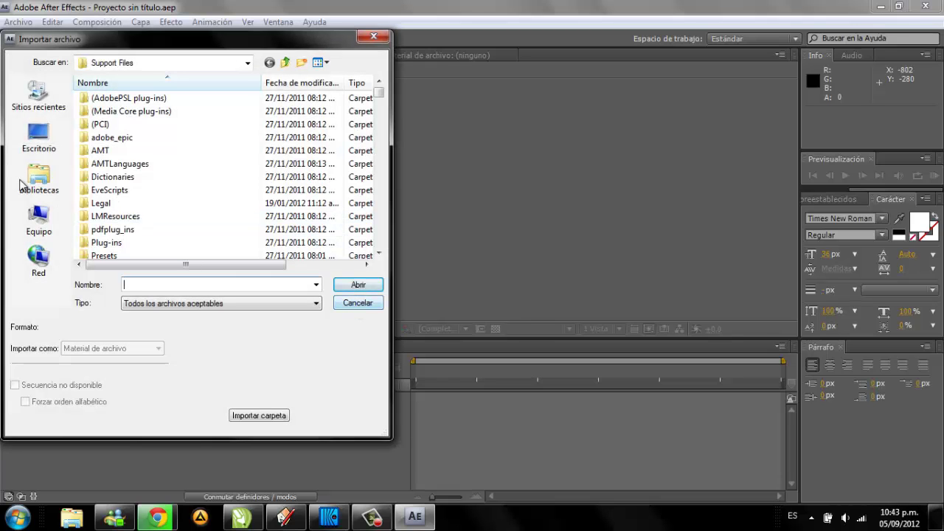
Import Escritorio > test kerkythea > frames as a JPEG sequence starting at _0000.jpg.
click(19, 133)
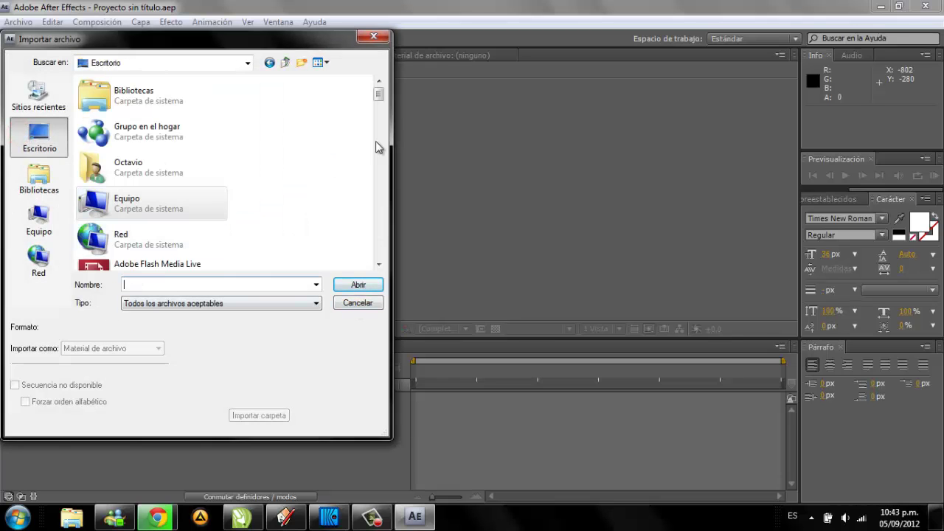
drag(379, 95, 379, 159)
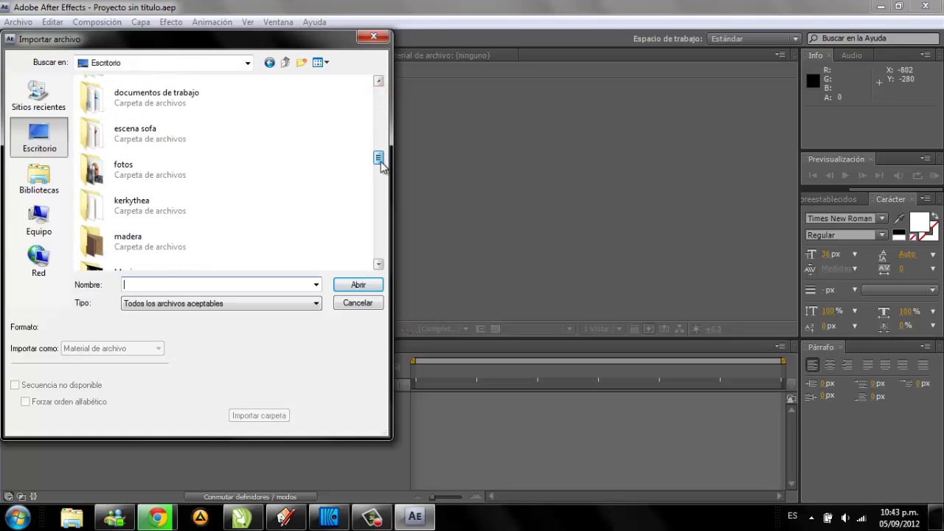
click(136, 214)
drag(384, 436, 734, 458)
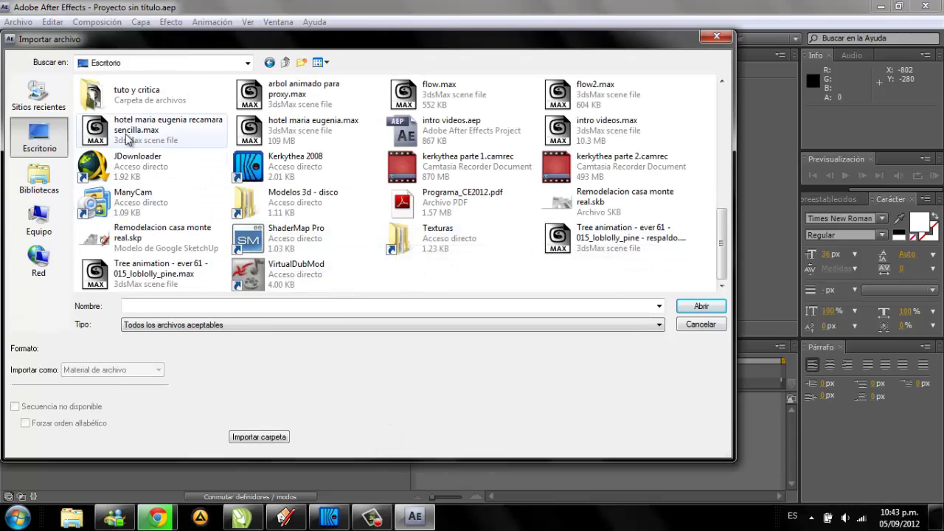
click(140, 92)
scroll(212, 168, up, 3)
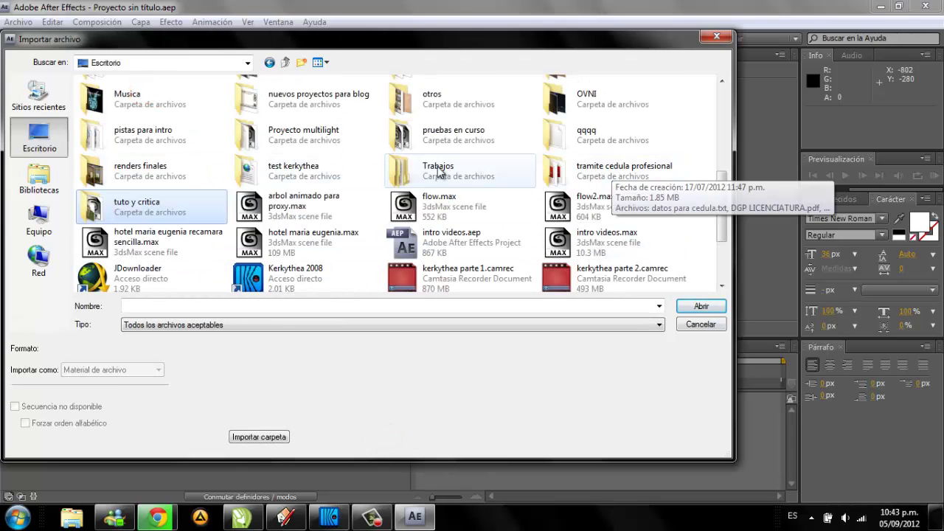
double_click(270, 167)
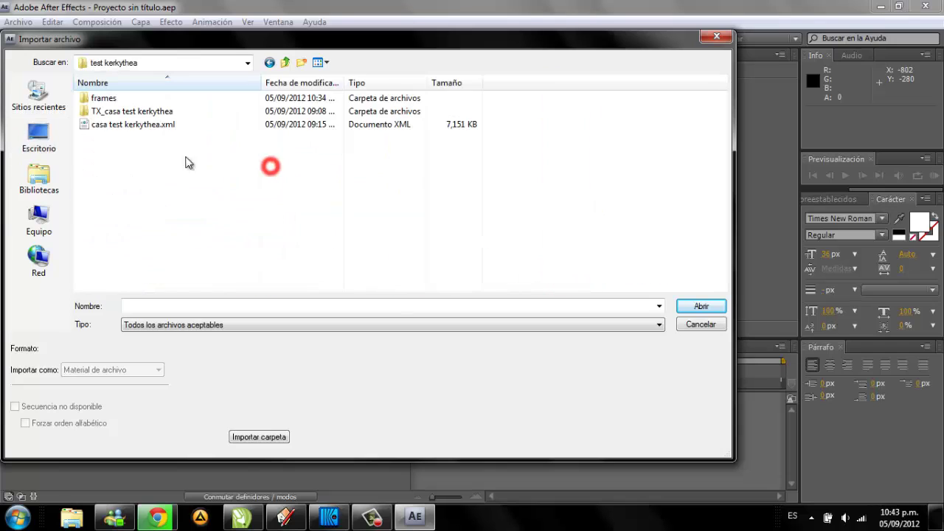
double_click(102, 98)
click(82, 122)
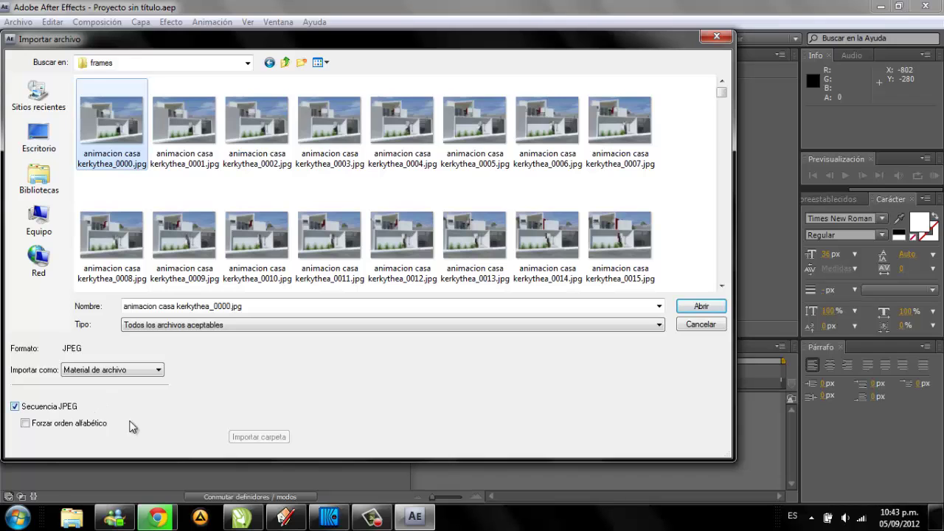
click(702, 307)
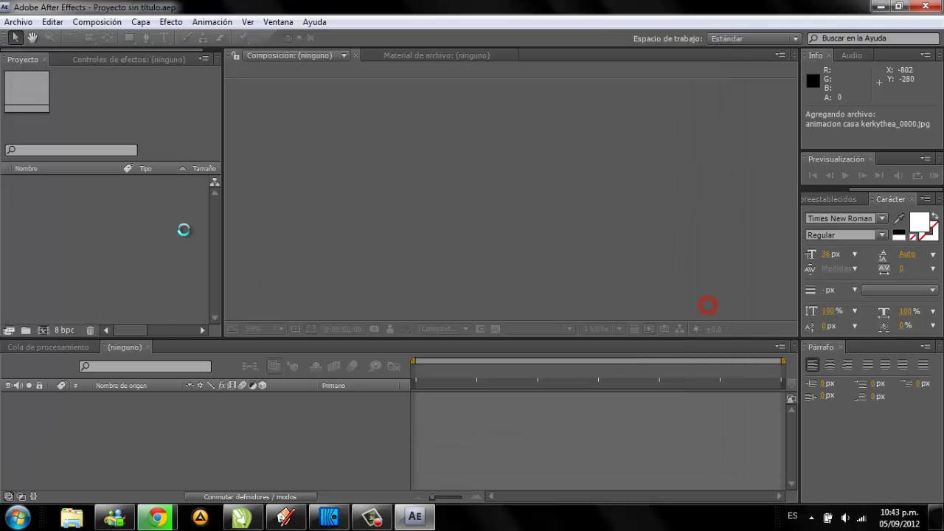
Create a new composition from the Project panel, name it recorrido virtual, and open Explorer.
click(44, 250)
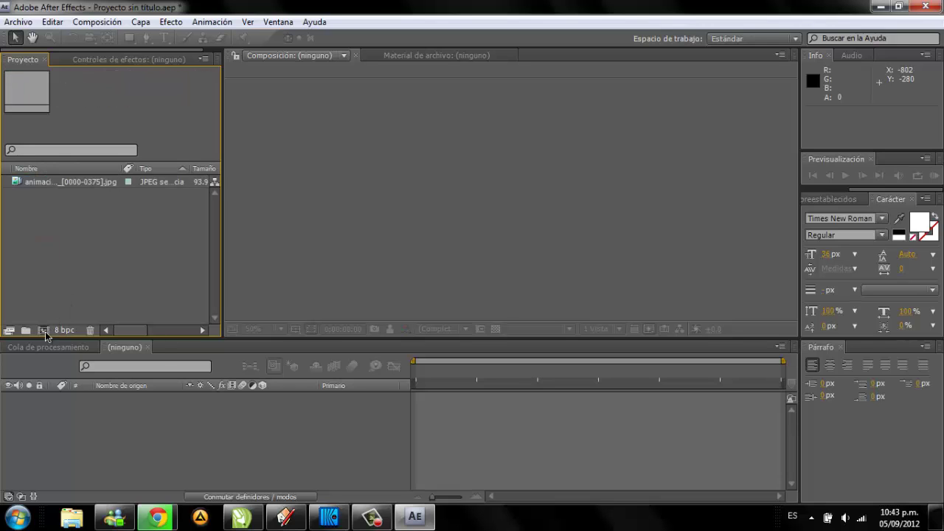
right_click(56, 240)
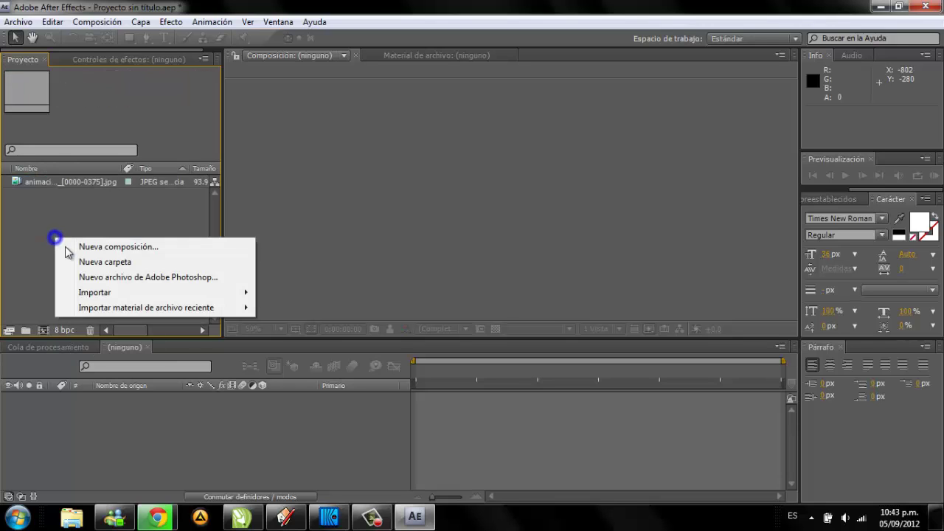
click(103, 250)
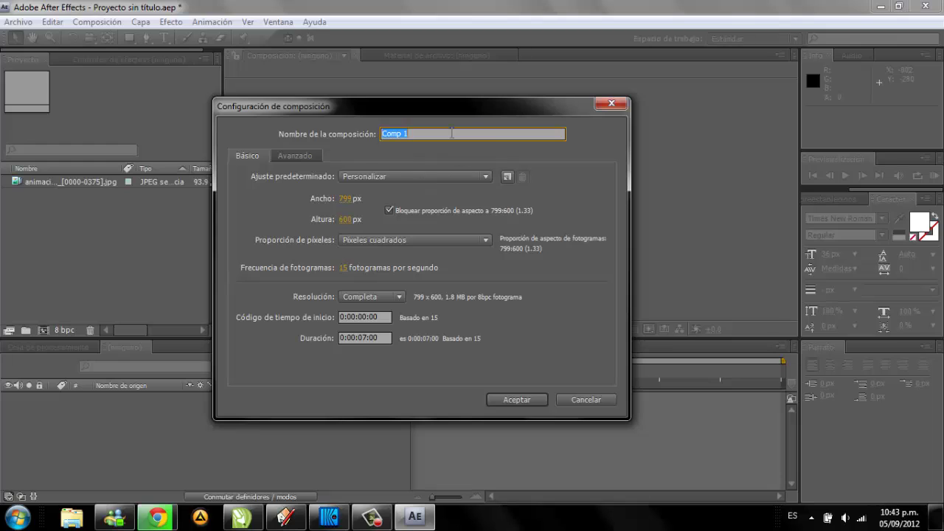
click(458, 131)
text(recorrido virtual)
click(79, 526)
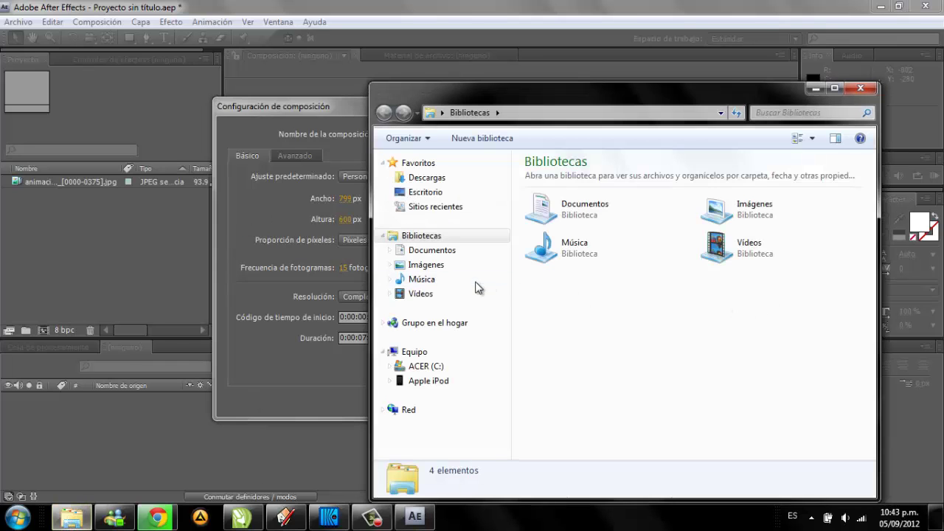
Browse Descargas and Escritorio in Explorer to locate the test kerkythea folder.
click(428, 179)
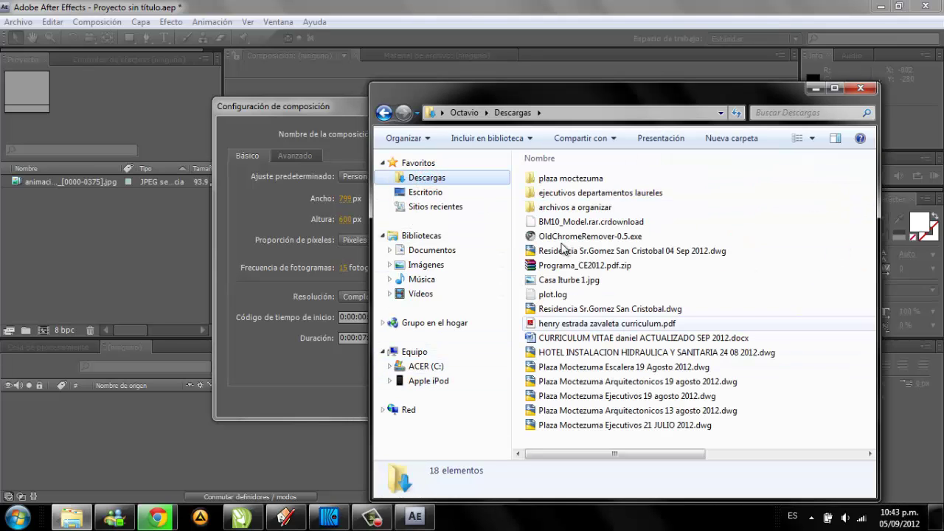
click(426, 192)
click(678, 330)
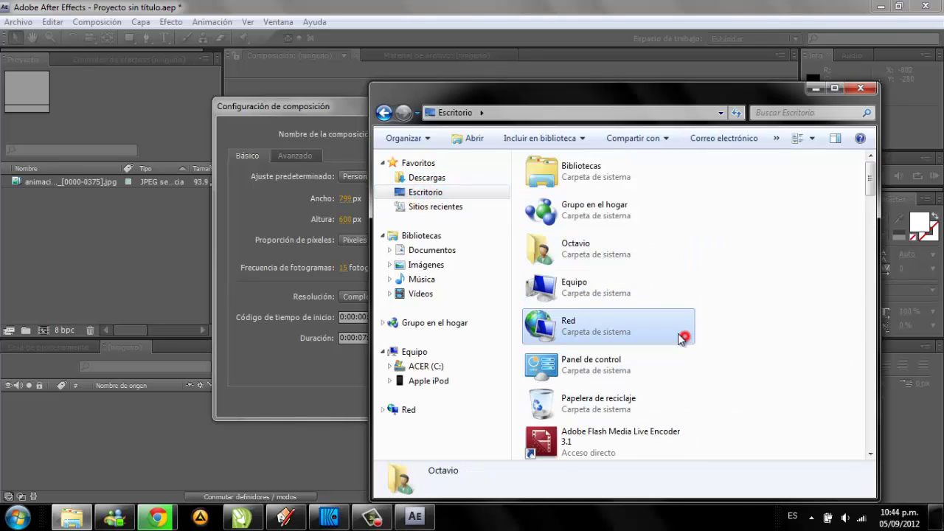
scroll(679, 337, down, 5)
scroll(594, 266, down, 3)
click(643, 396)
scroll(650, 395, down, 5)
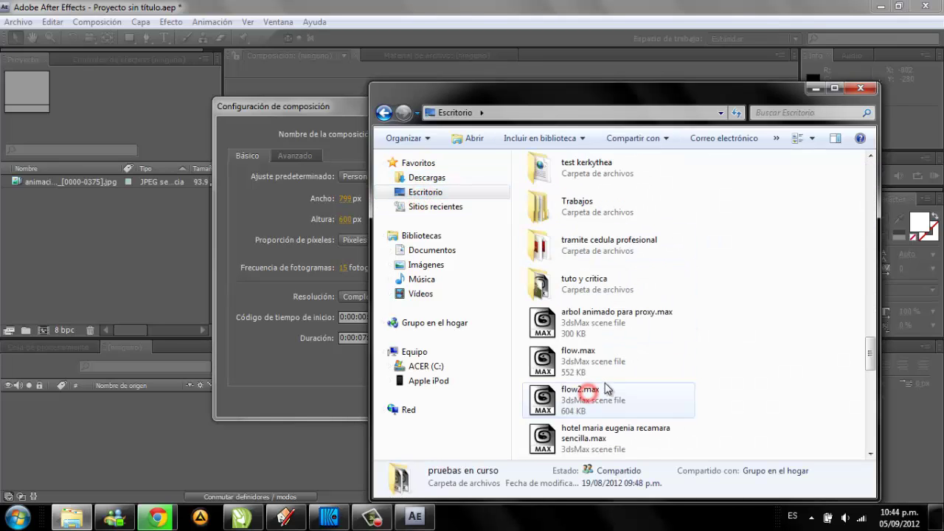
scroll(629, 305, up, 2)
Open test kerkythea > frames, check the 376 frames at 800 x 600, then minimize Explorer.
double_click(607, 288)
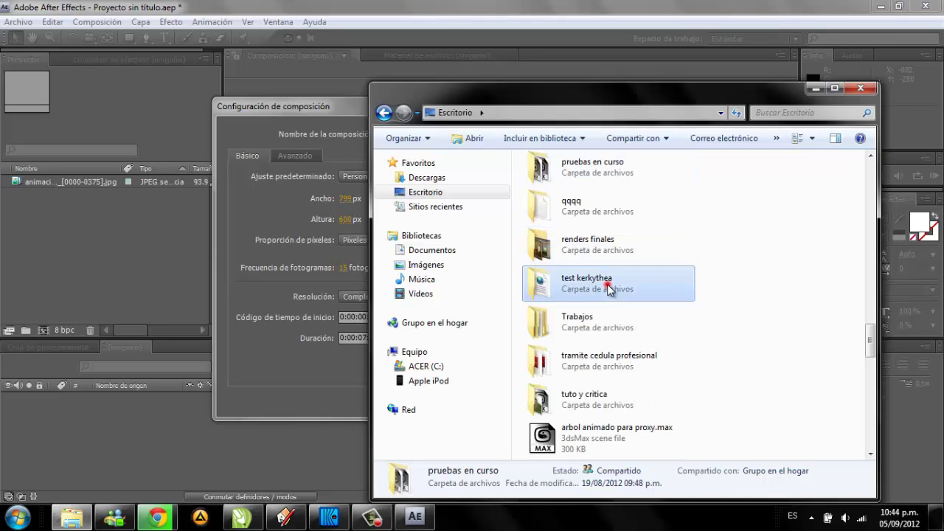
double_click(559, 183)
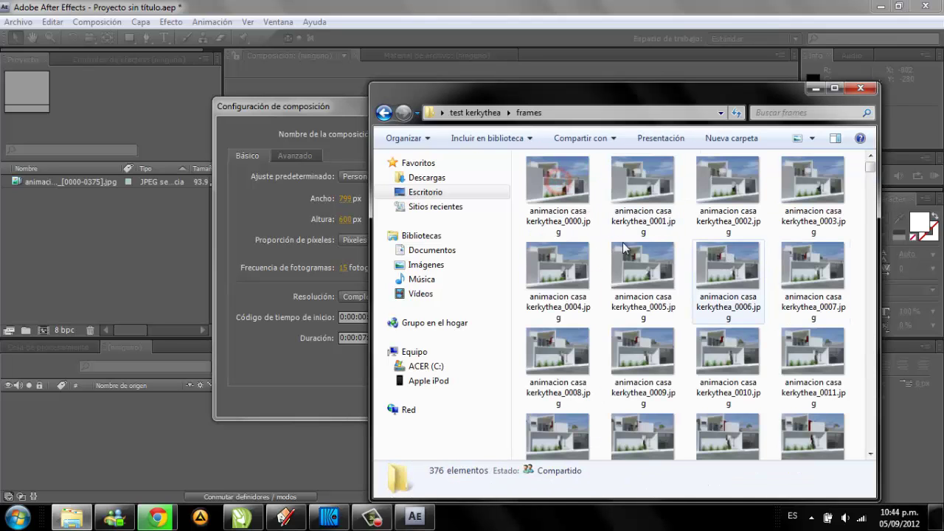
click(578, 214)
click(835, 87)
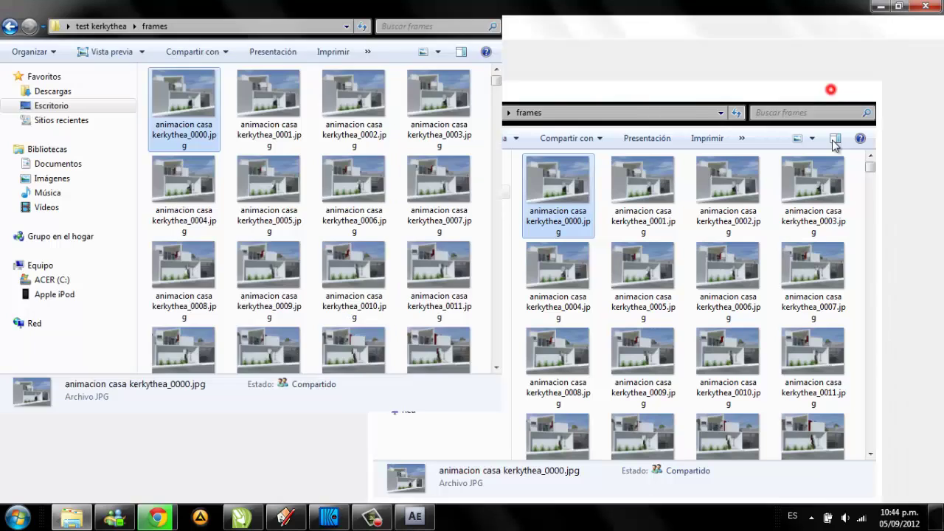
click(880, 7)
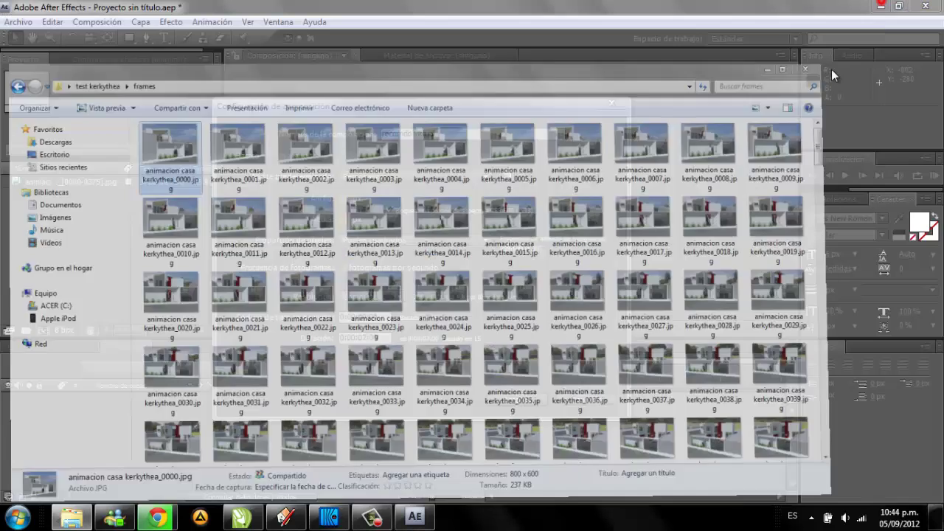
Set the recorrido virtual width to 800 and duration to 0:00:25:00, then accept the settings.
click(353, 200)
text(800)
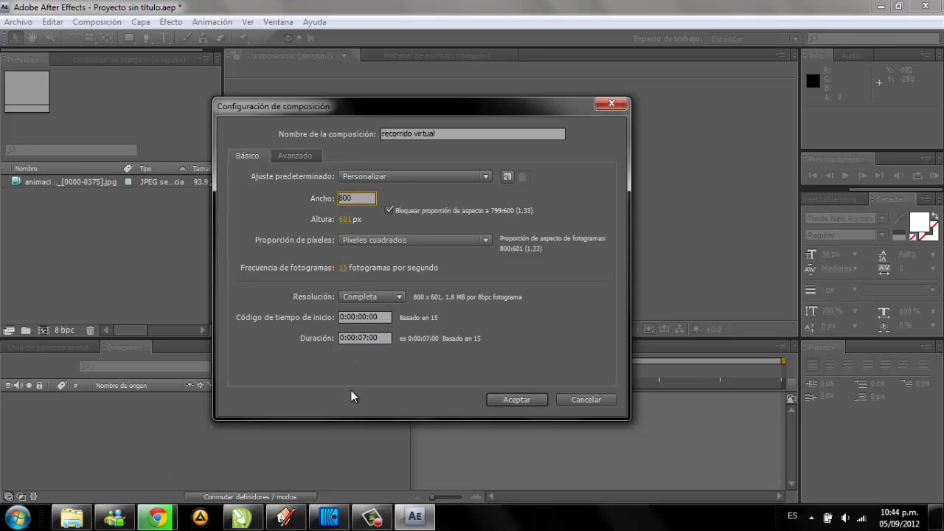
double_click(368, 337)
text(25)
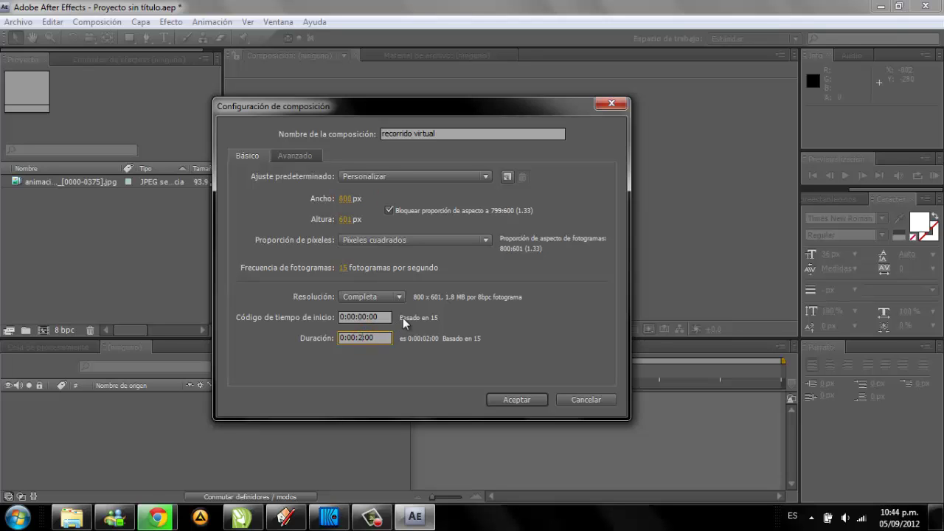
click(522, 402)
Drop the JPG frame sequence into the recorrido virtual comp as layer 1 and scrub through it.
click(36, 195)
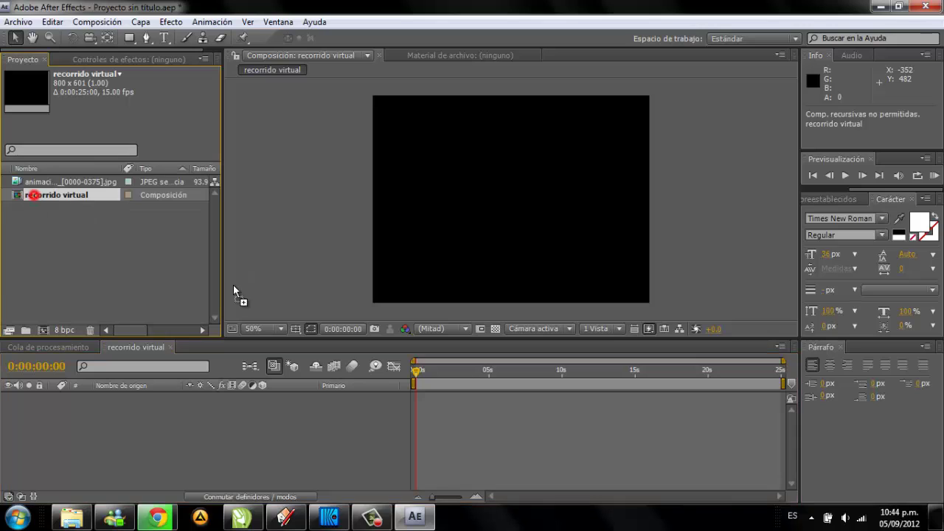
click(101, 382)
click(106, 276)
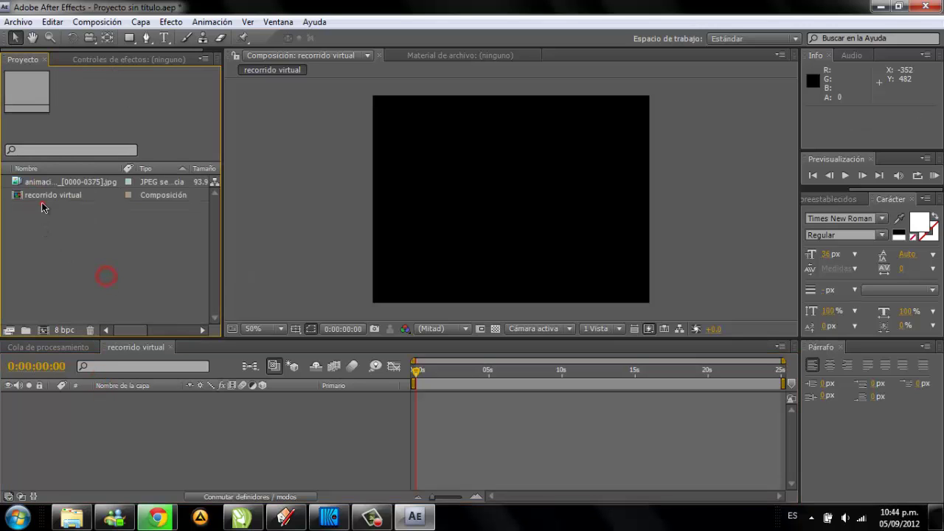
mouse_move(46, 198)
mouse_down()
mouse_move(57, 201)
mouse_move(142, 449)
mouse_move(77, 392)
mouse_up()
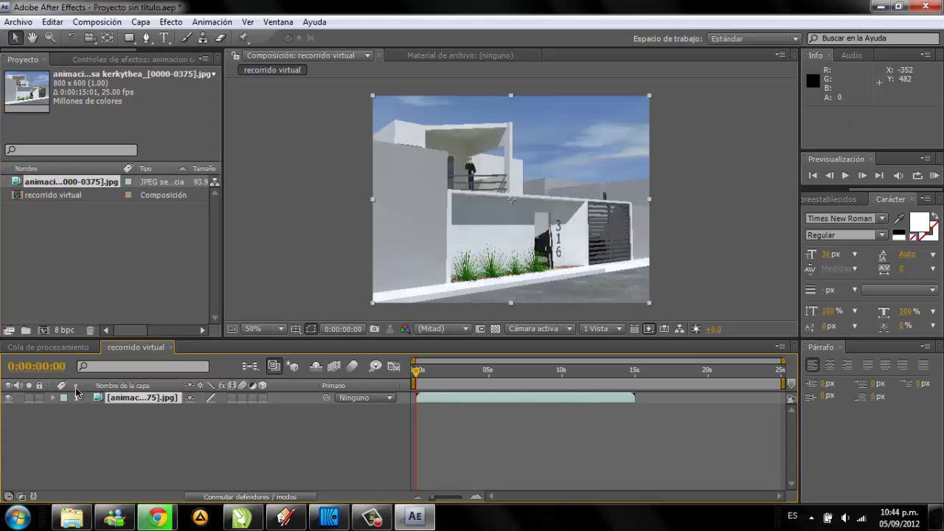
click(637, 399)
mouse_move(418, 376)
mouse_down()
mouse_move(565, 377)
mouse_move(417, 376)
mouse_up()
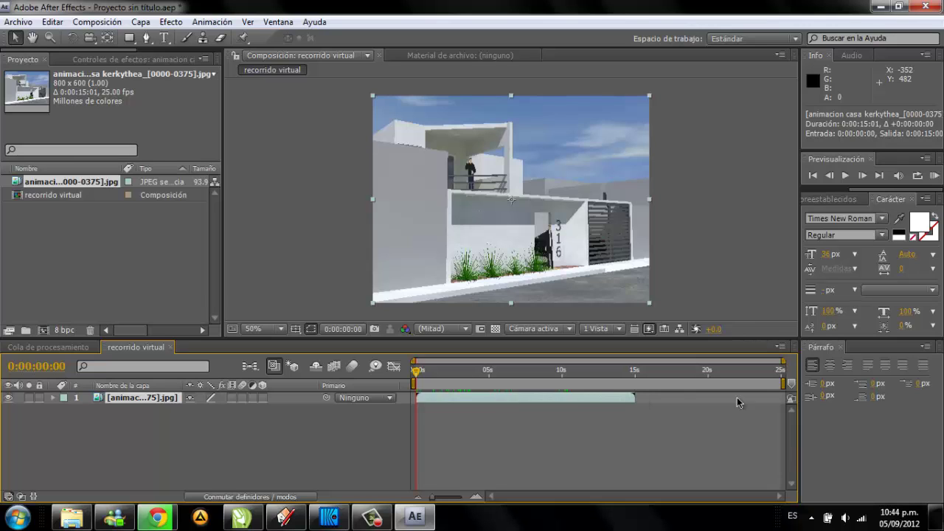
click(32, 236)
Interpret the JPEG sequence footage at 15 fps, giving it a 0:00:25:01 duration.
right_click(49, 185)
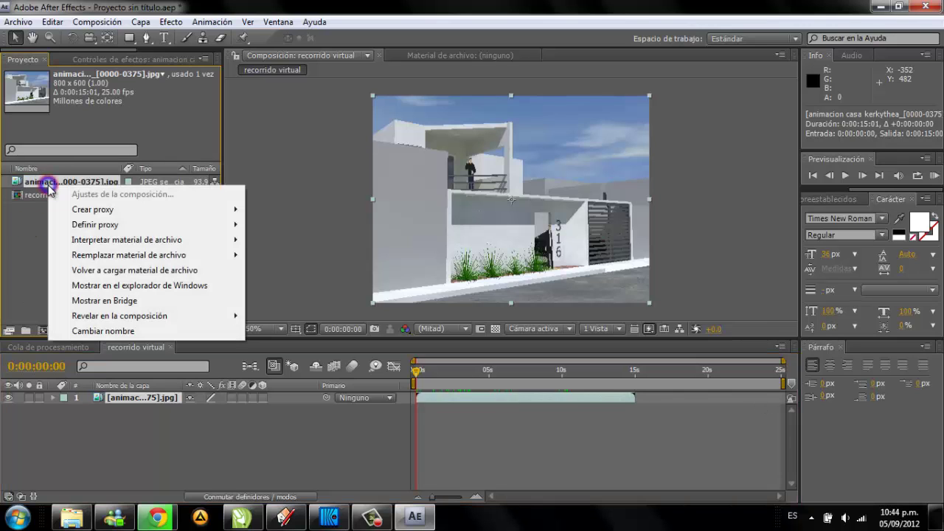
mouse_move(127, 240)
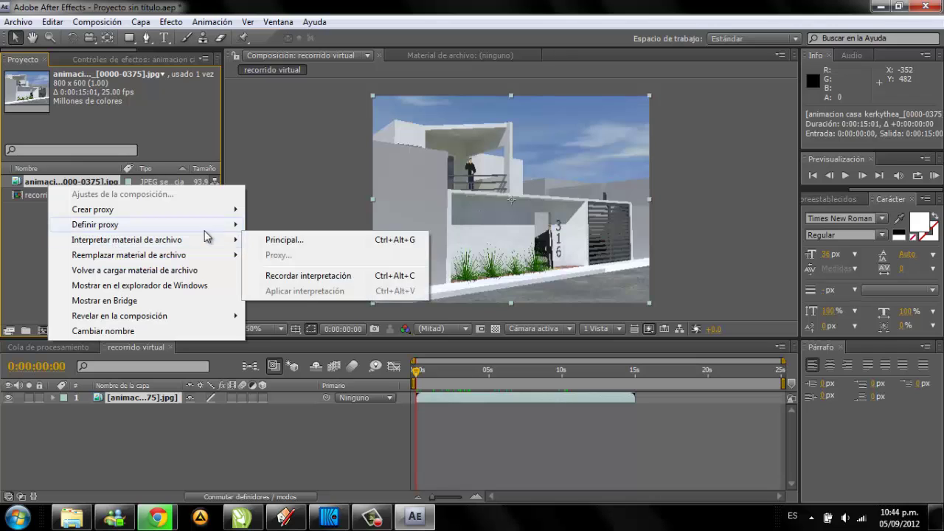
click(274, 238)
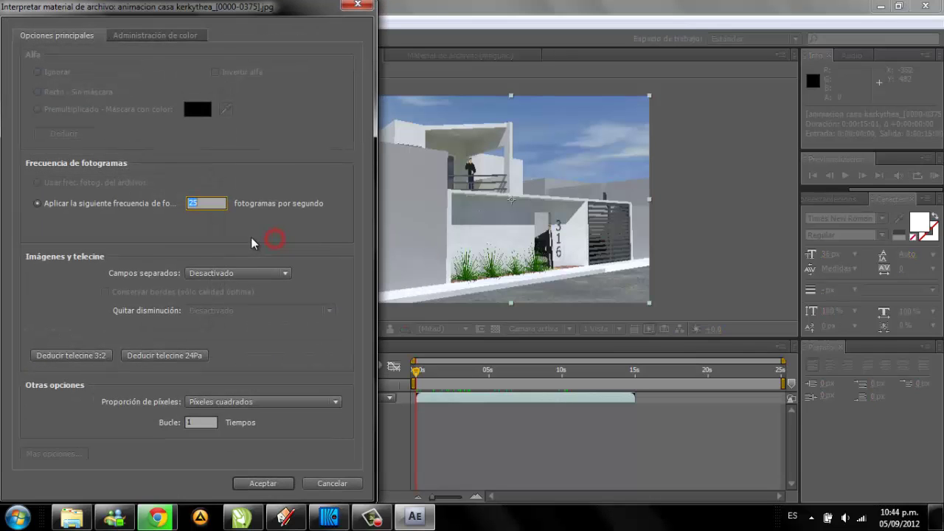
drag(199, 10, 208, 10)
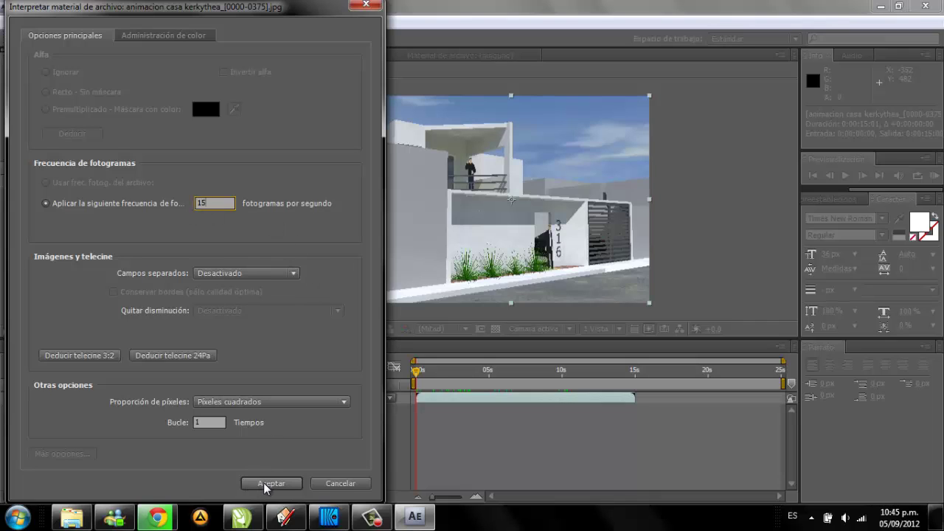
click(269, 484)
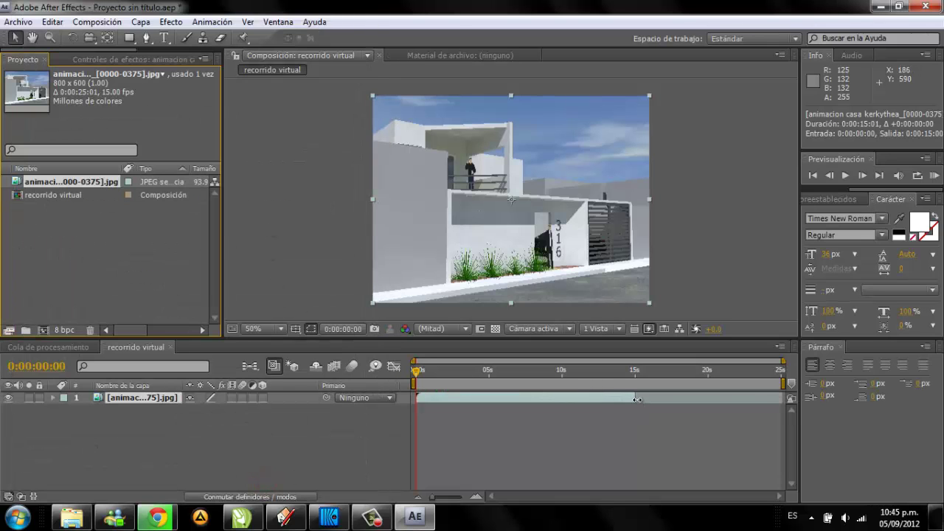
Stretch the sequence layer's out point to the 25 s comp end and play the walkthrough preview.
drag(637, 399, 781, 400)
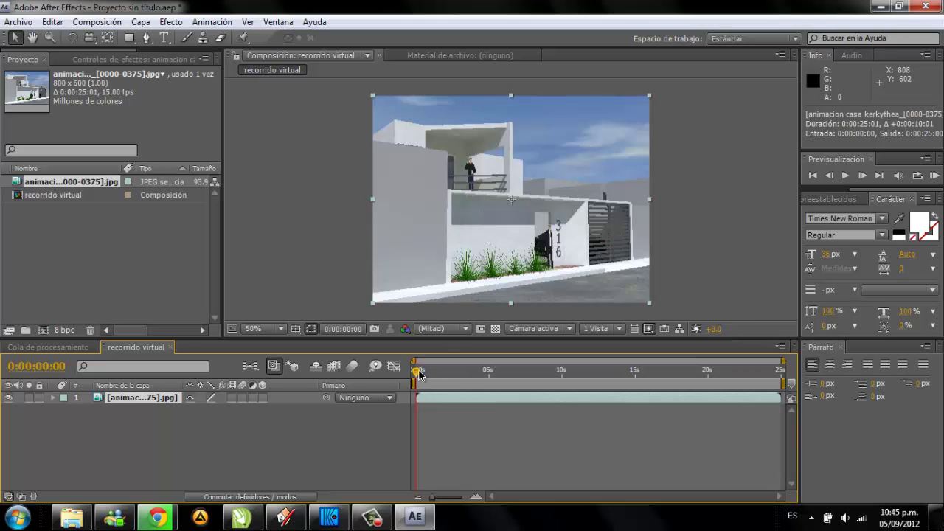
mouse_move(419, 375)
mouse_down()
mouse_move(633, 375)
mouse_move(347, 397)
mouse_up()
click(854, 178)
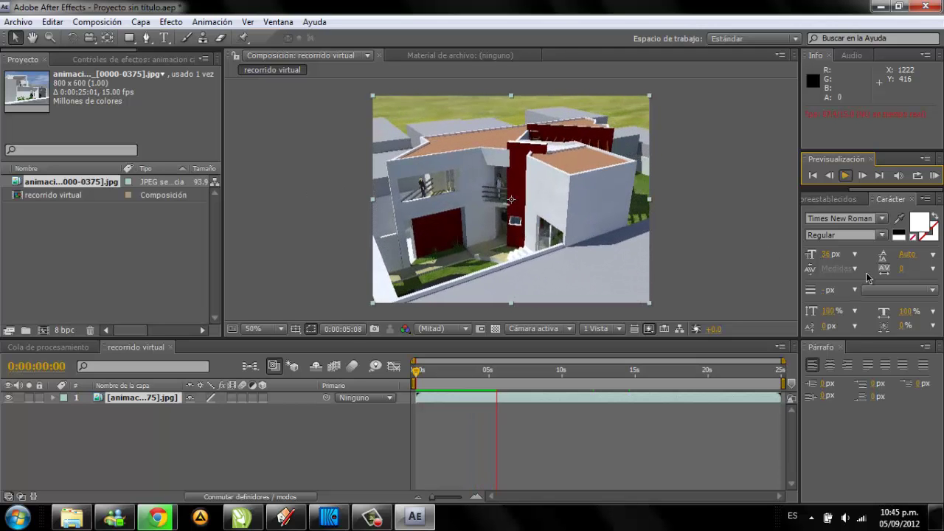
key(space)
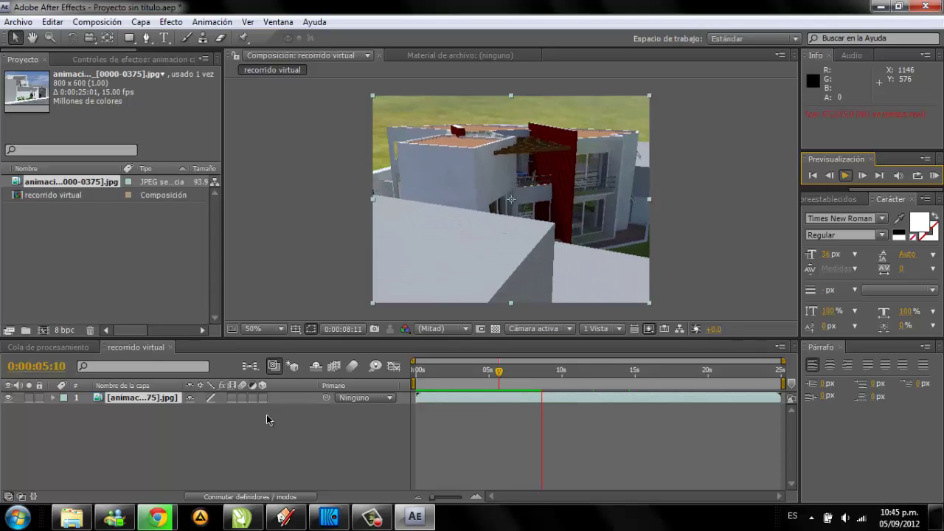
click(387, 524)
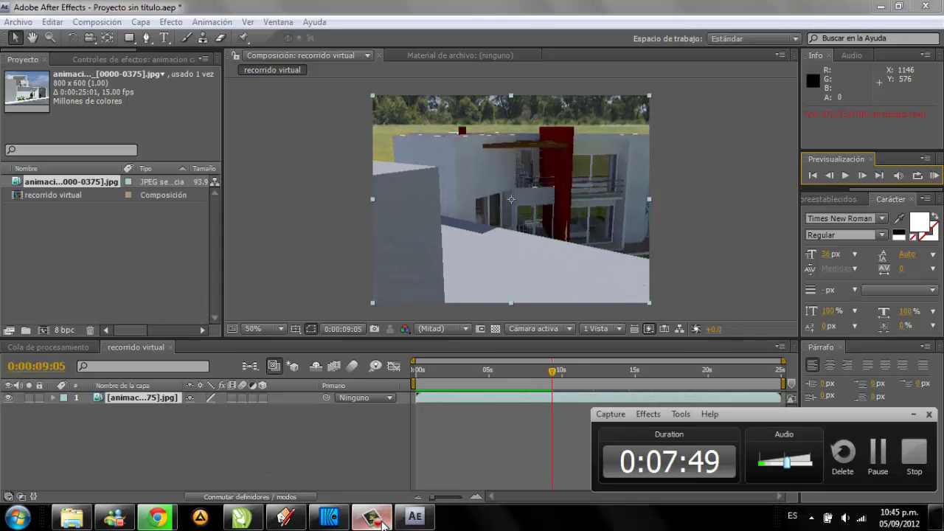
click(385, 524)
click(845, 175)
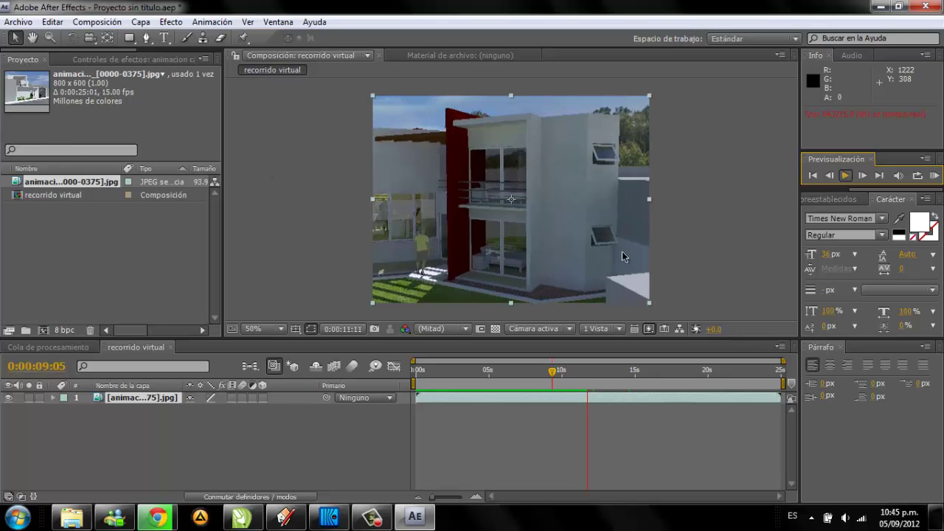
click(846, 177)
drag(627, 371, 389, 374)
Create a full-frame rectangle shape layer, fill it black, and squash it into a thin top band.
click(267, 463)
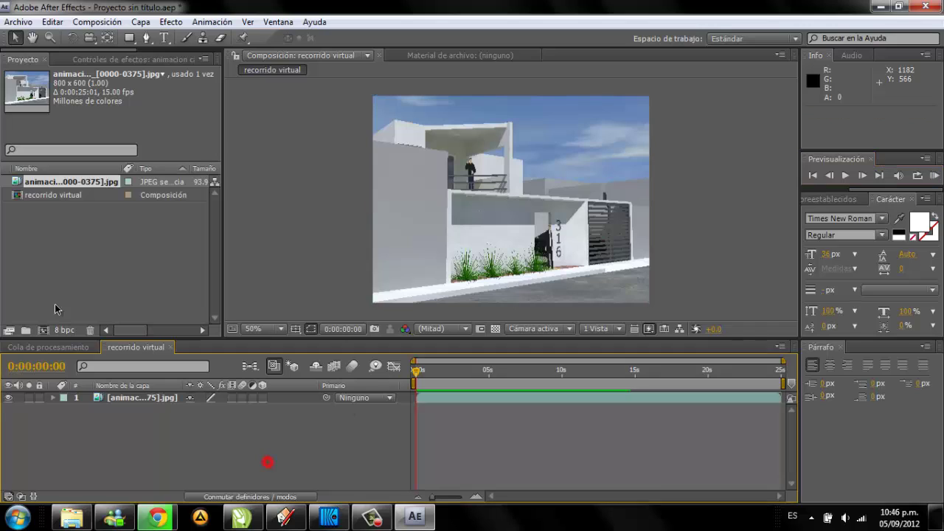
click(56, 292)
click(165, 437)
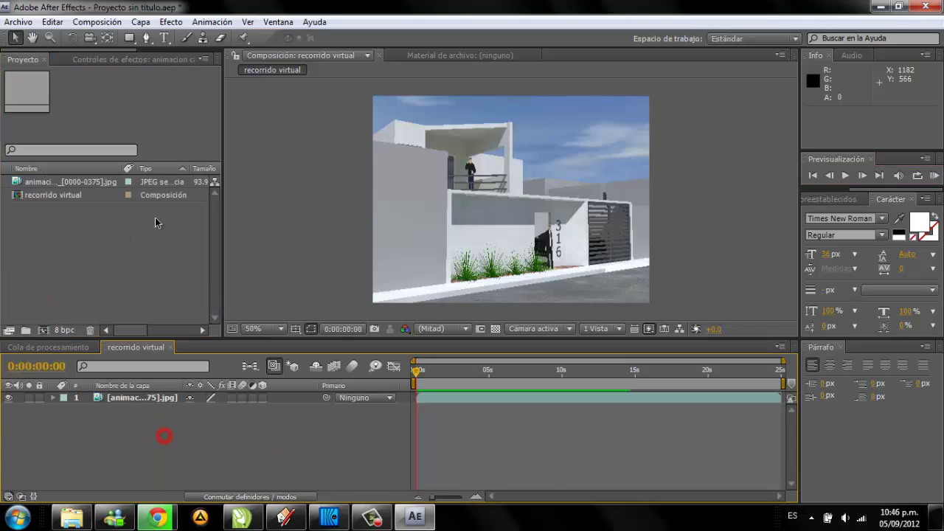
click(129, 39)
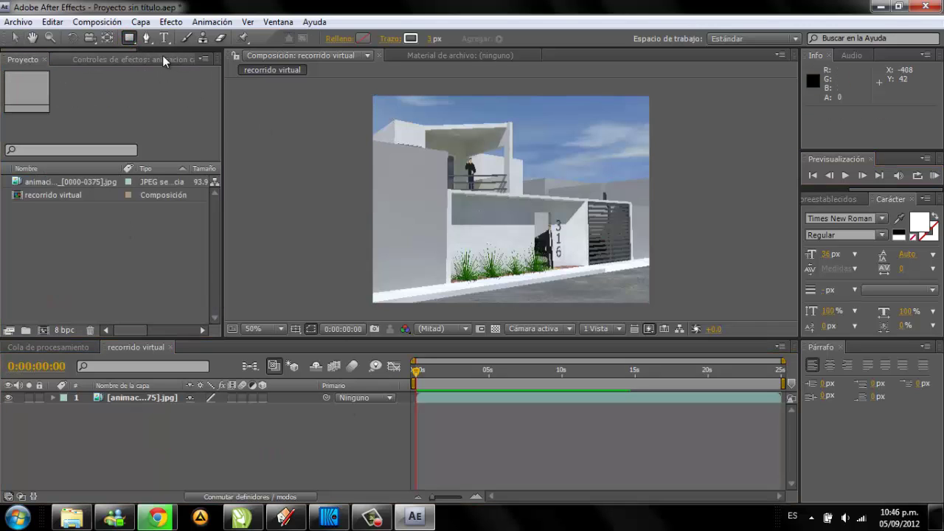
double_click(129, 39)
click(15, 38)
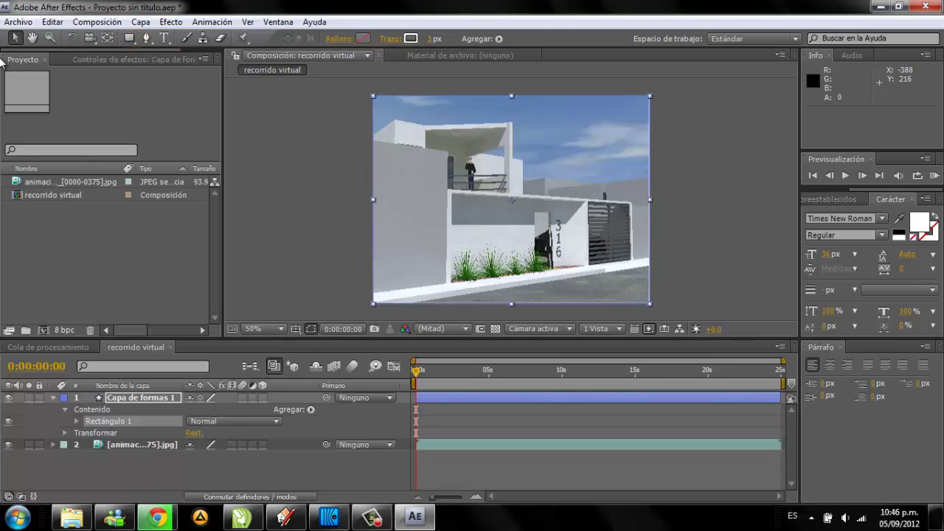
mouse_move(516, 307)
mouse_down()
mouse_move(512, 246)
mouse_move(442, 148)
mouse_up()
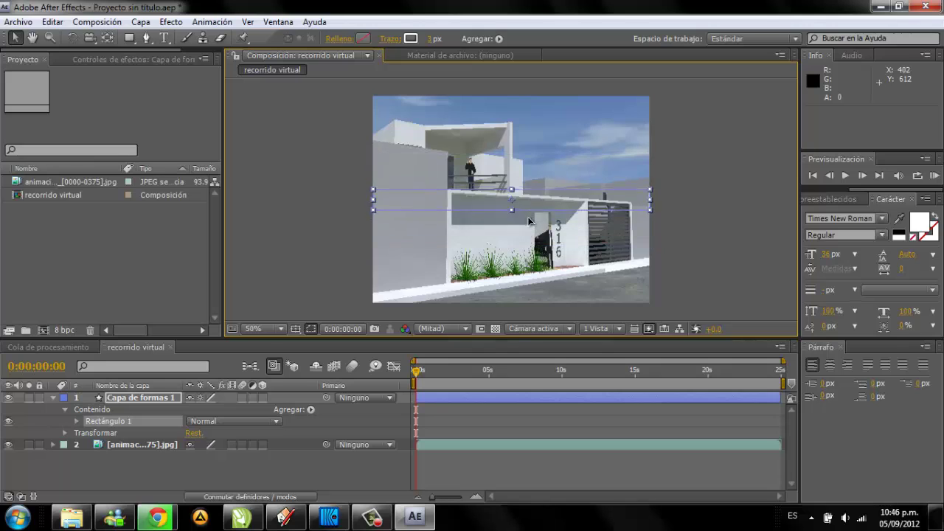
click(364, 40)
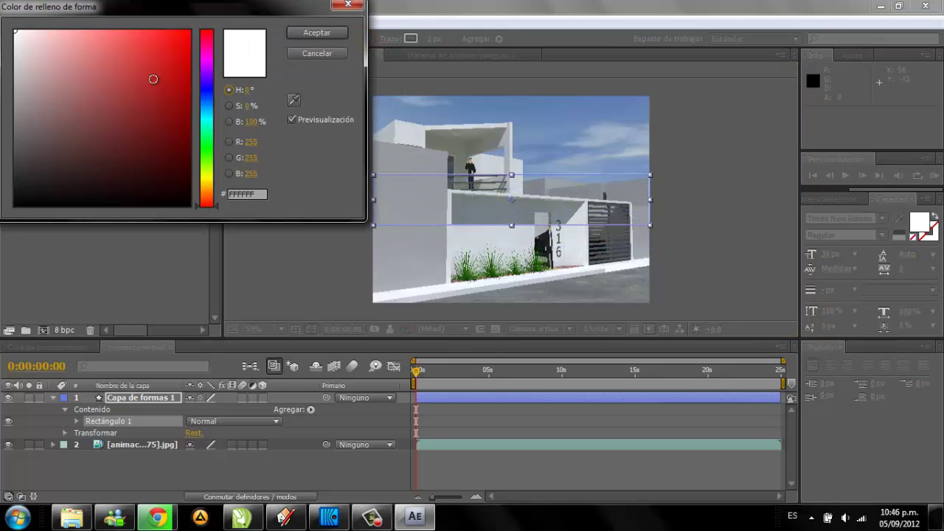
click(315, 34)
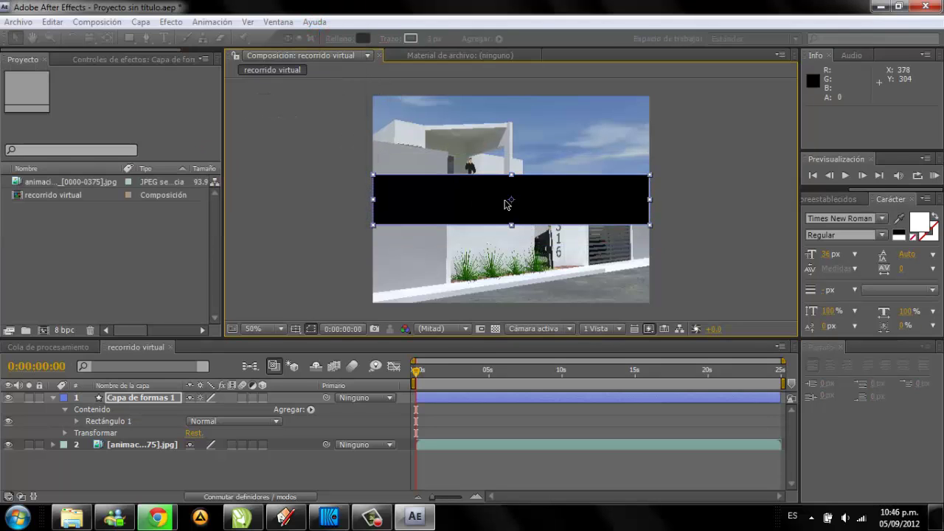
mouse_move(511, 174)
mouse_down()
mouse_move(518, 197)
mouse_move(538, 100)
mouse_up()
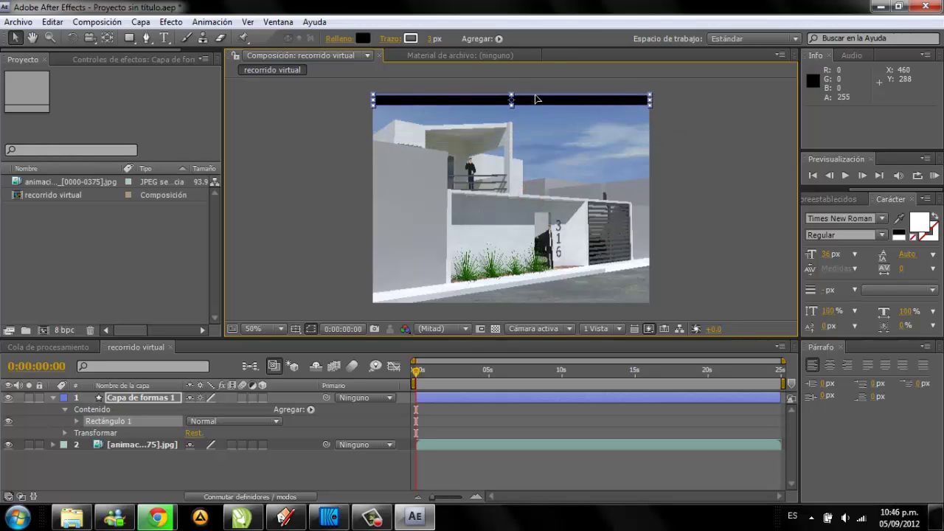
Pan up to the top of the frame and nudge the black bar down slightly.
scroll(575, 148, up, 2)
key(h)
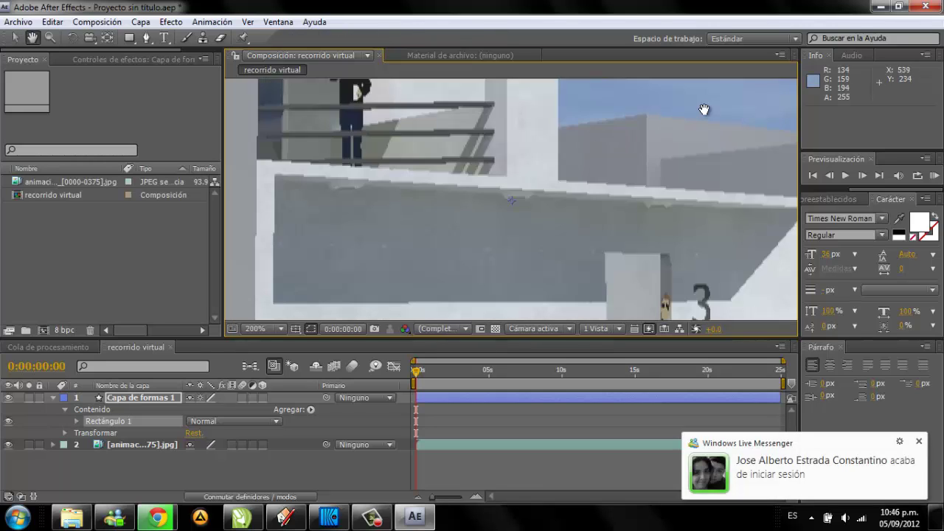
scroll(702, 108, up, 1)
drag(702, 108, 550, 310)
key(v)
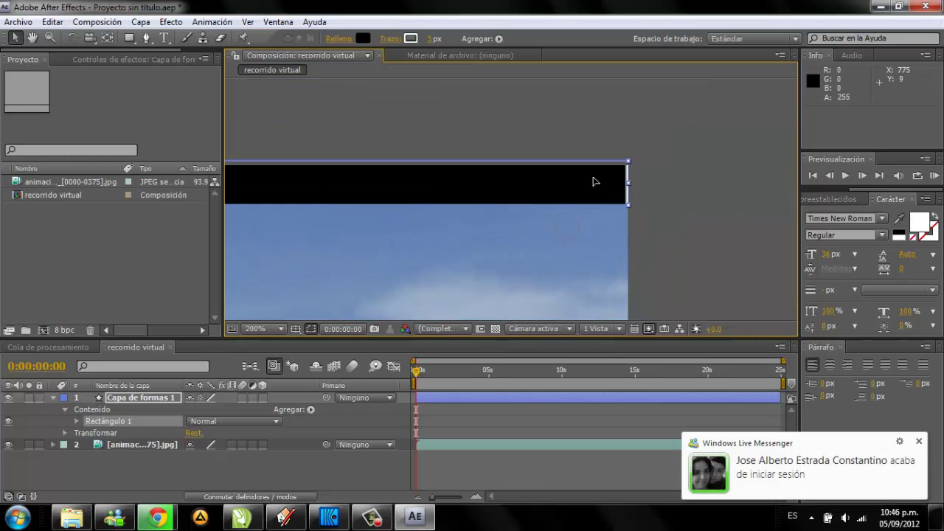
mouse_move(595, 179)
mouse_down()
mouse_move(605, 232)
mouse_move(605, 190)
mouse_up()
Set the black bar's stroke to None and bring the whole frame back into view.
click(411, 38)
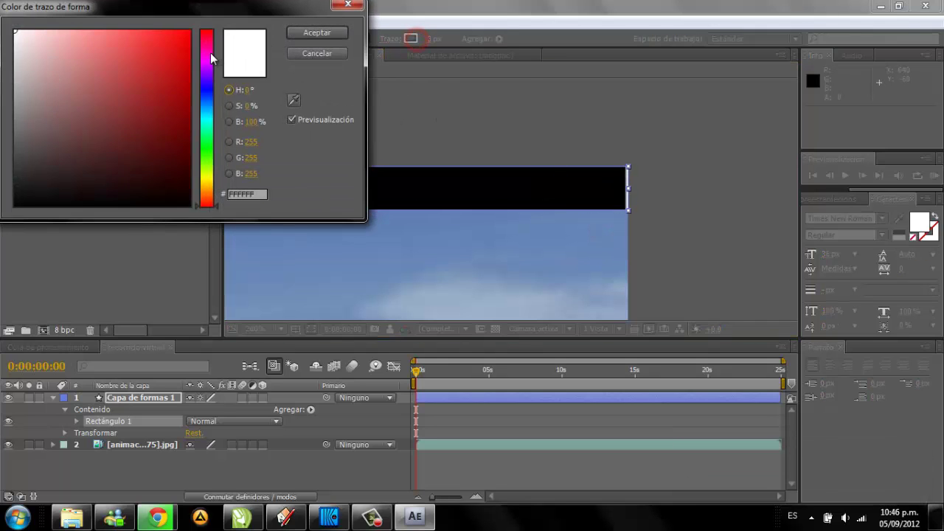
drag(118, 88, 123, 73)
click(317, 53)
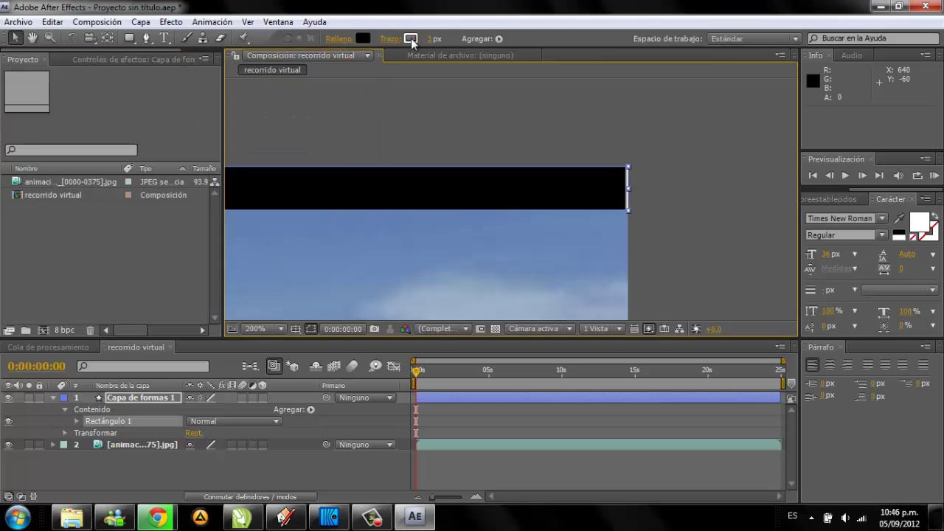
click(391, 38)
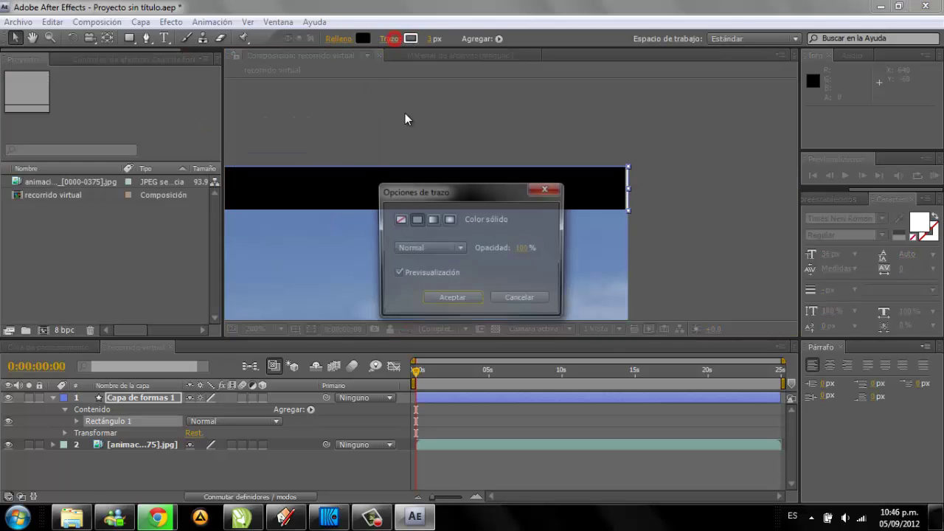
click(403, 221)
click(453, 300)
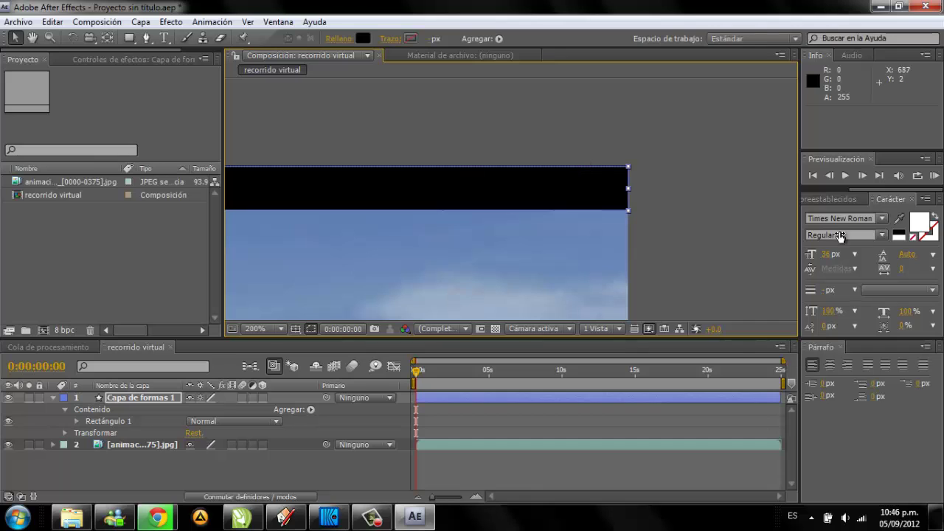
scroll(563, 197, down, 6)
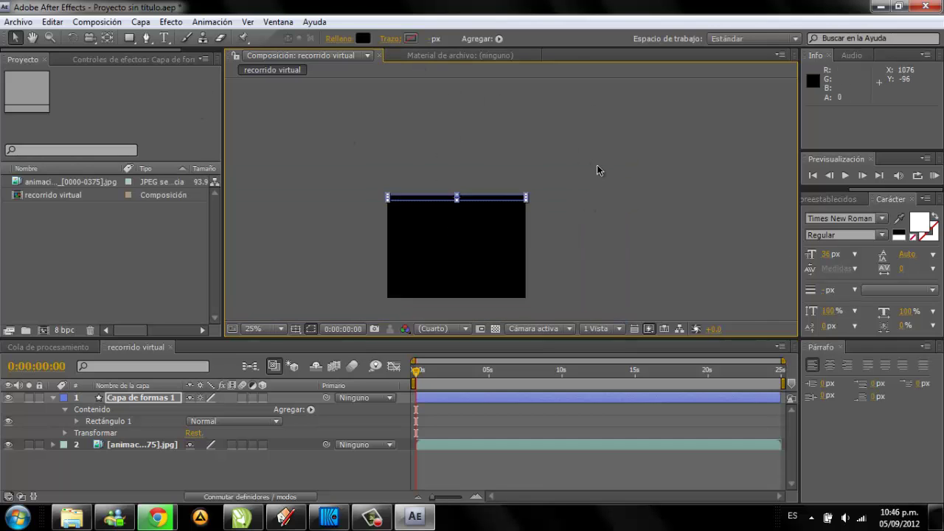
scroll(528, 250, up, 2)
drag(528, 250, 577, 156)
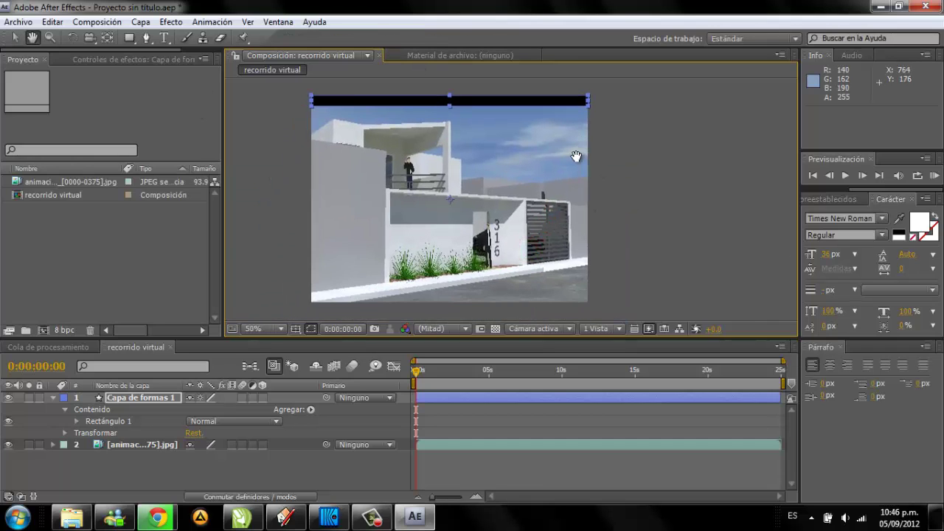
Expand the image sequence layer's Transform properties and test lowering its opacity.
key(v)
click(51, 444)
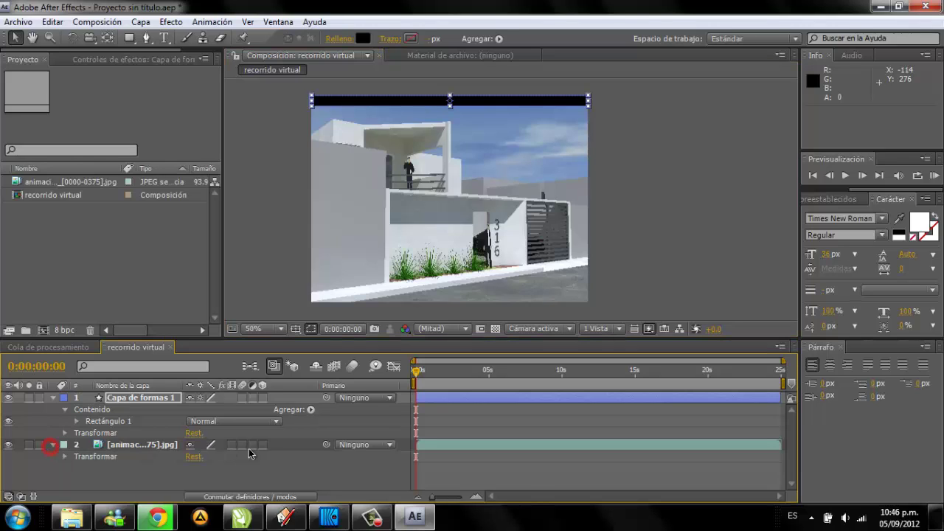
click(68, 462)
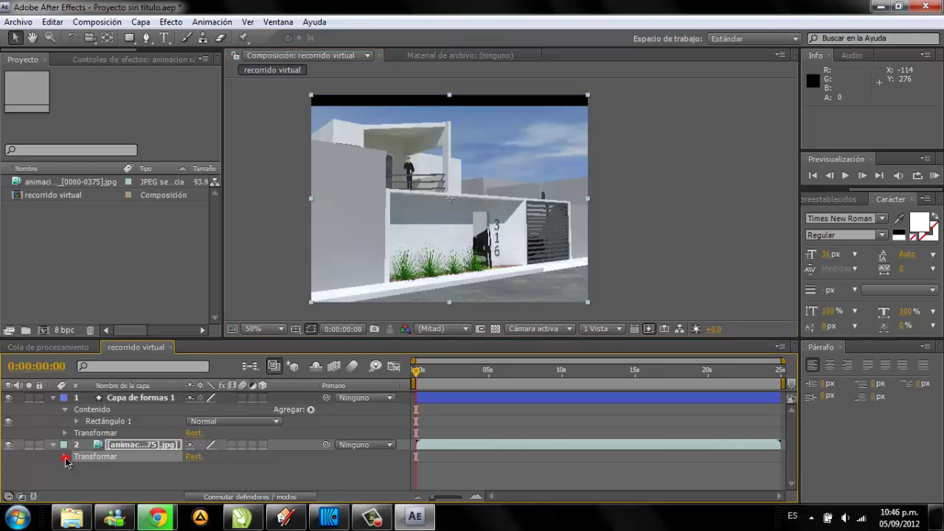
click(65, 459)
drag(196, 486, 164, 487)
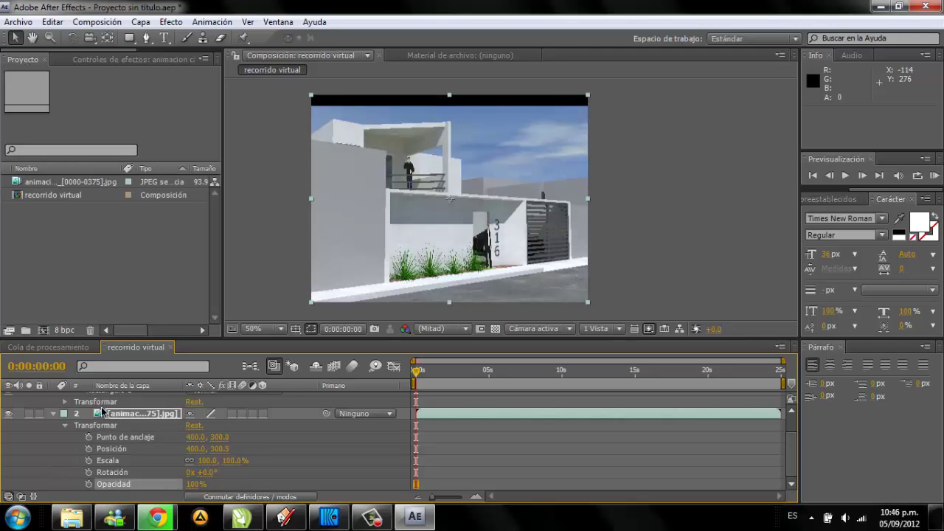
click(53, 416)
Set Capa de formas 1's Opacidad to 46% and collapse its property groups.
click(71, 435)
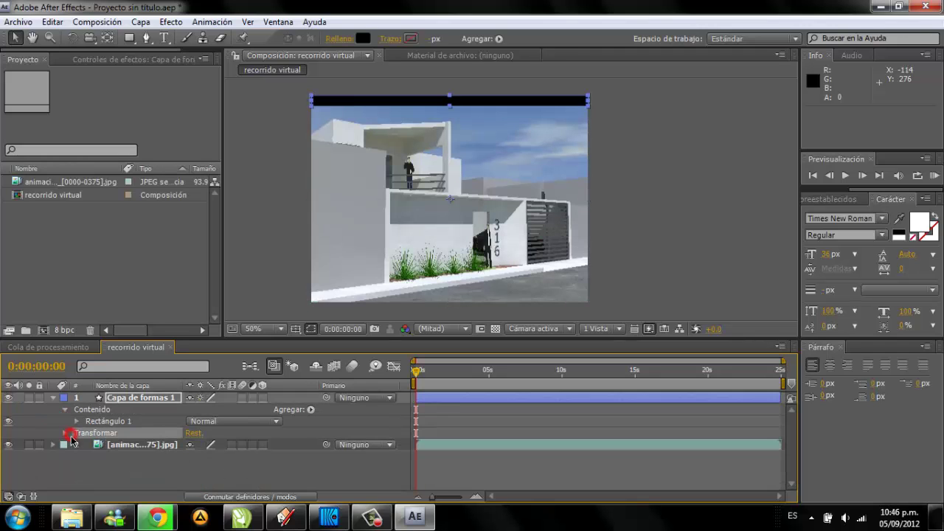
click(69, 436)
click(65, 435)
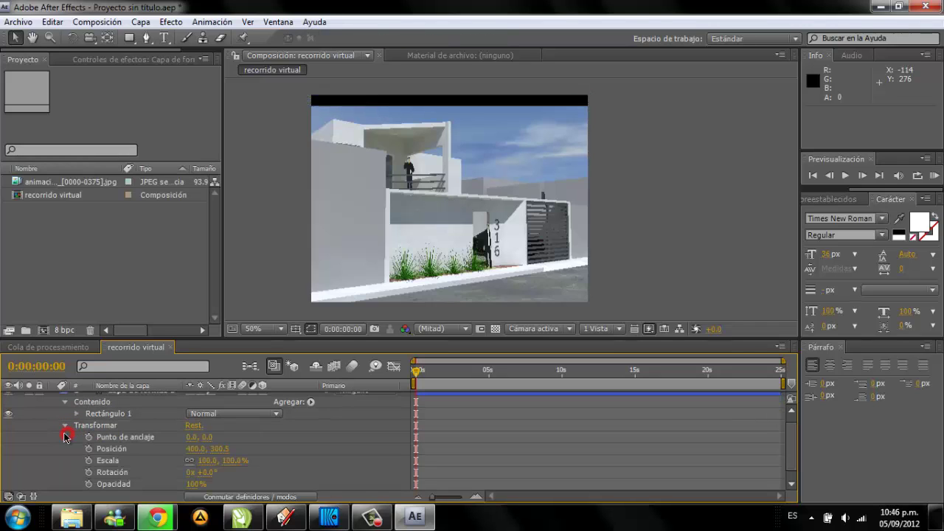
scroll(136, 439, down, 1)
mouse_move(194, 472)
mouse_down()
mouse_move(133, 478)
mouse_move(168, 475)
mouse_up()
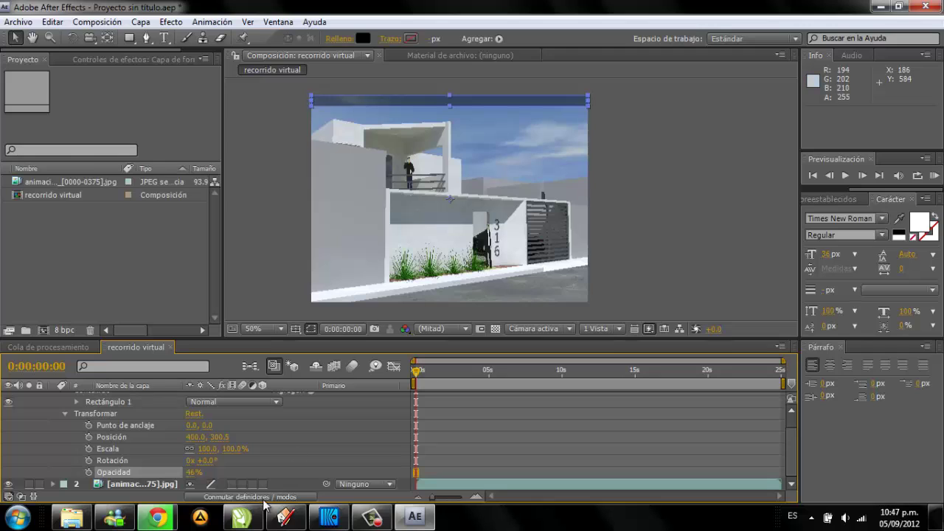
scroll(74, 434, up, 1)
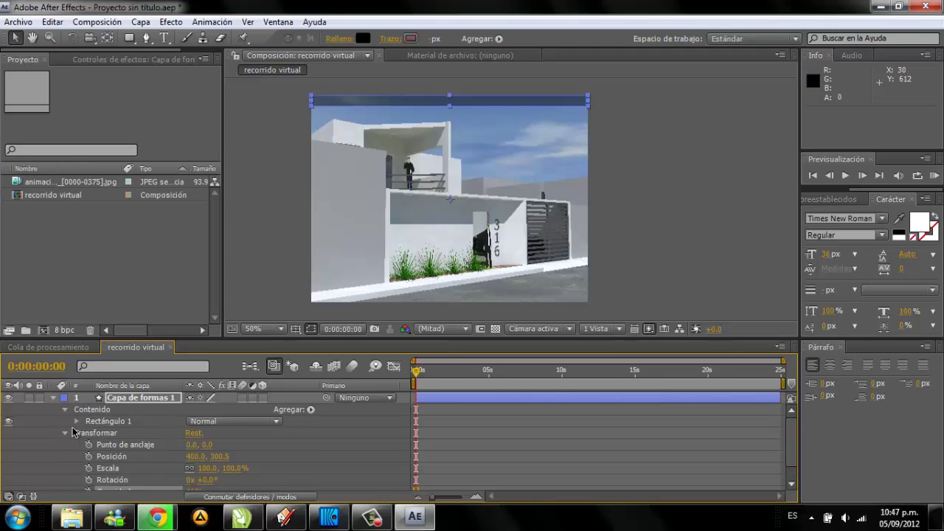
click(67, 411)
click(65, 411)
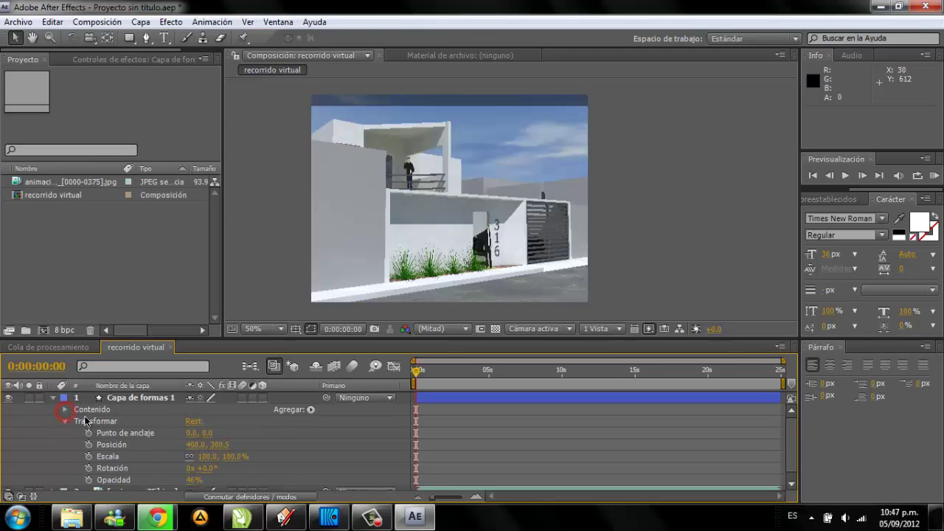
click(65, 422)
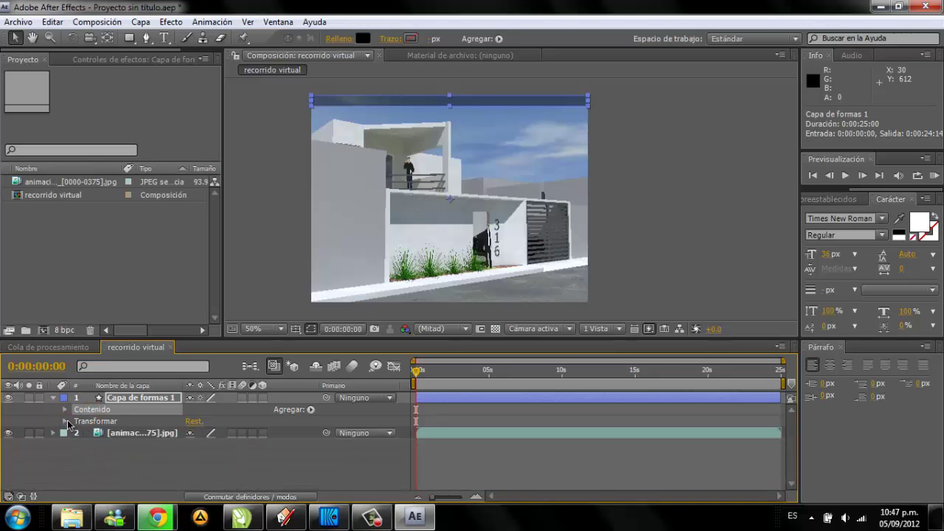
Duplicate the top bar layer with copy-paste and move the copy to the frame's bottom edge.
click(54, 399)
click(118, 398)
right_click(118, 398)
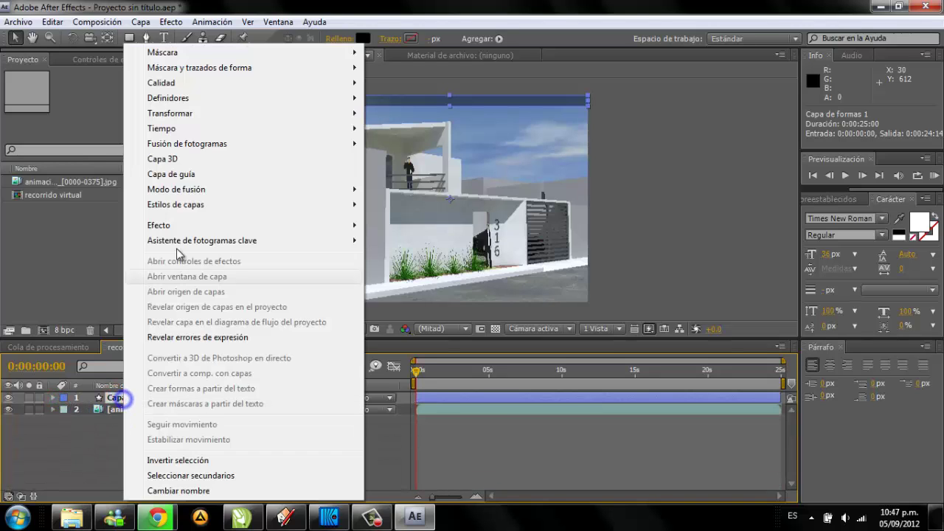
click(85, 432)
click(137, 409)
click(141, 397)
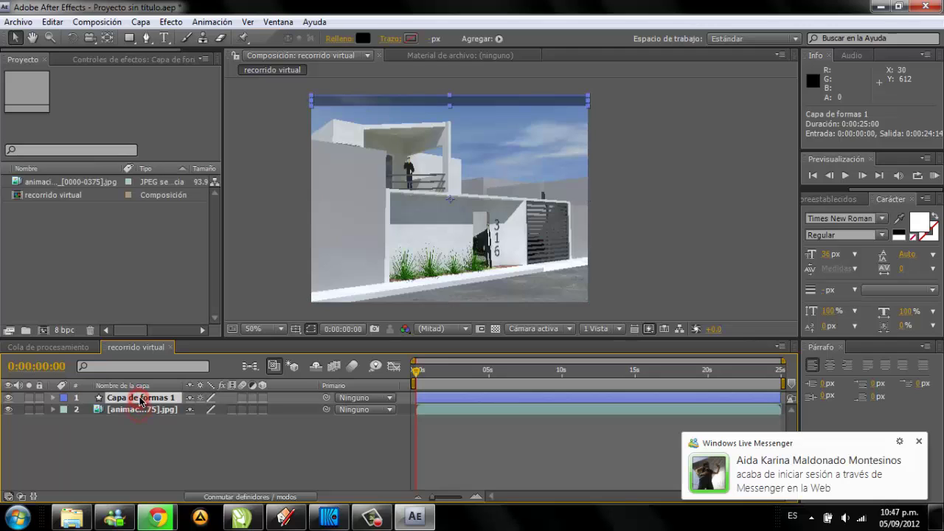
key(ctrl+c)
key(ctrl+v)
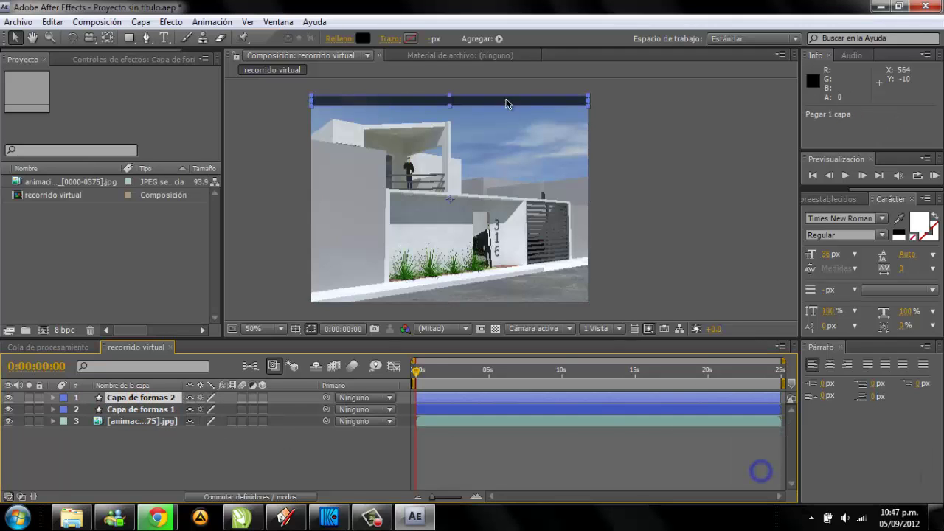
drag(506, 101, 555, 305)
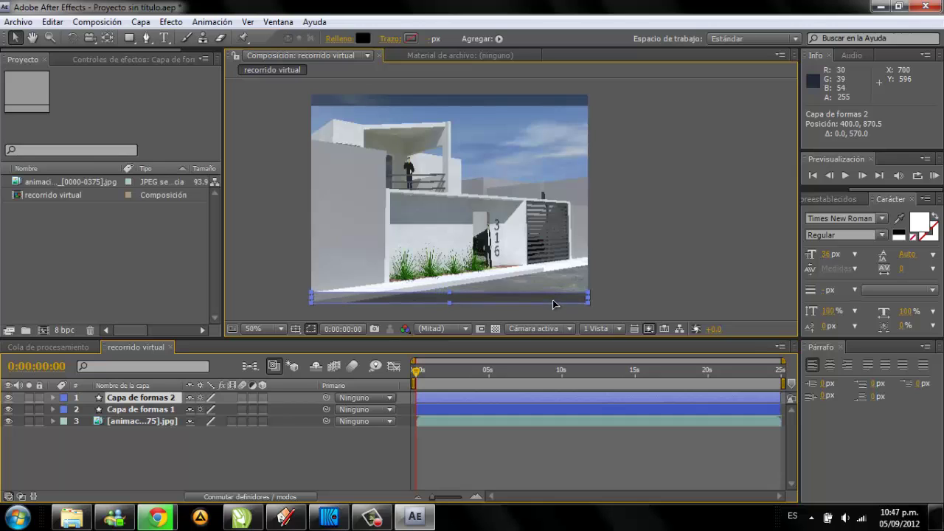
click(636, 242)
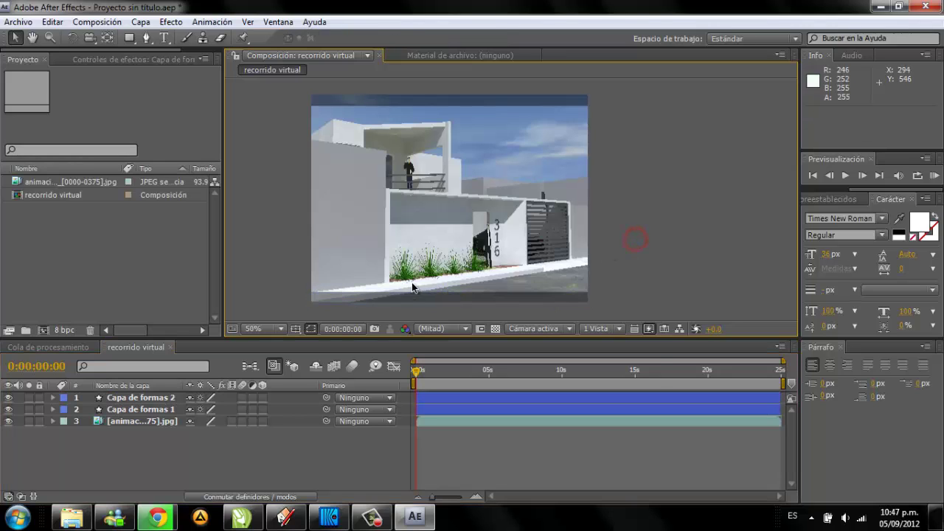
Set the bottom bar (Capa de formas 2) Opacidad to 70%.
click(53, 399)
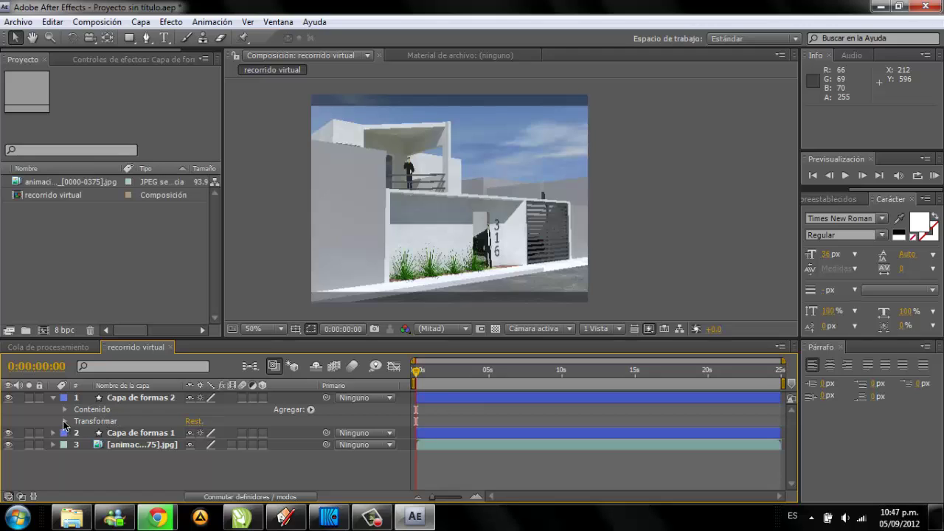
click(65, 421)
drag(189, 481, 197, 480)
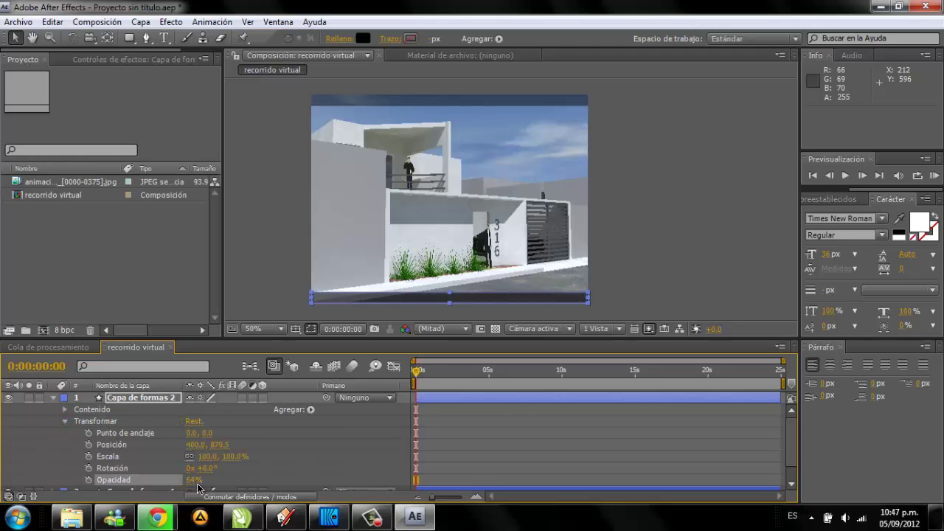
click(196, 484)
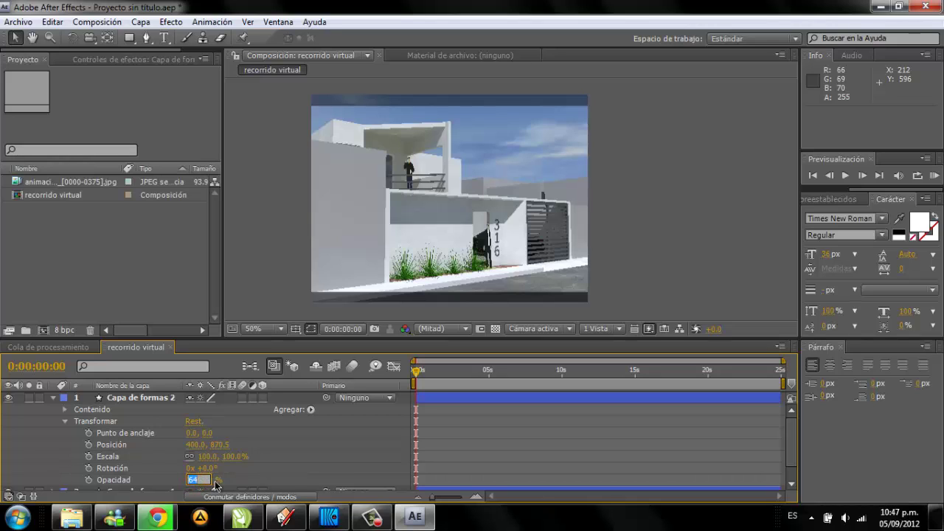
text(70)
key(Return)
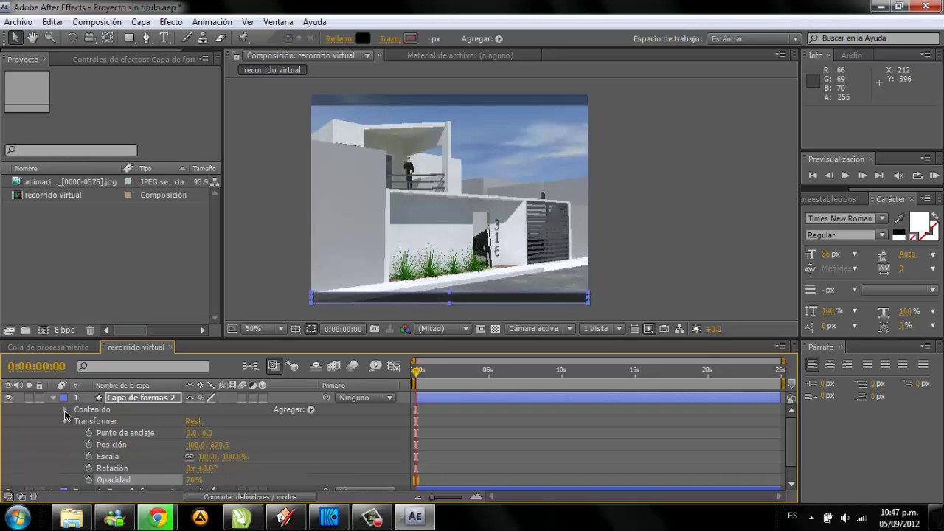
Set the top bar (Capa de formas 1) Opacidad to 70% and collapse its properties.
click(54, 399)
click(54, 409)
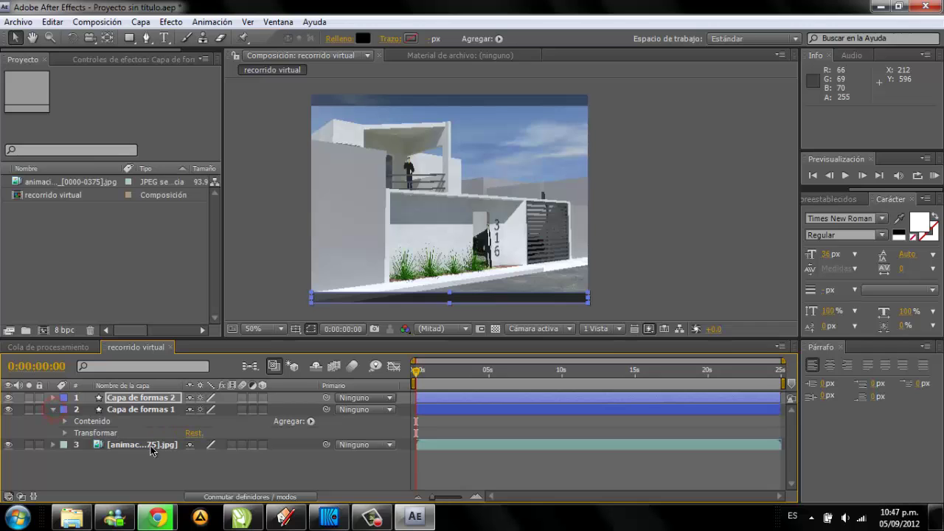
click(65, 433)
text(7)
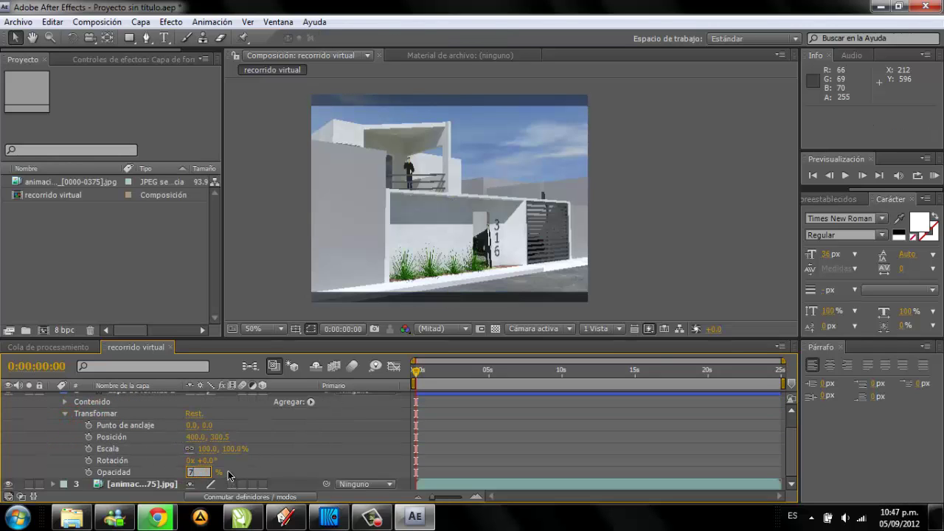
text(0)
click(702, 226)
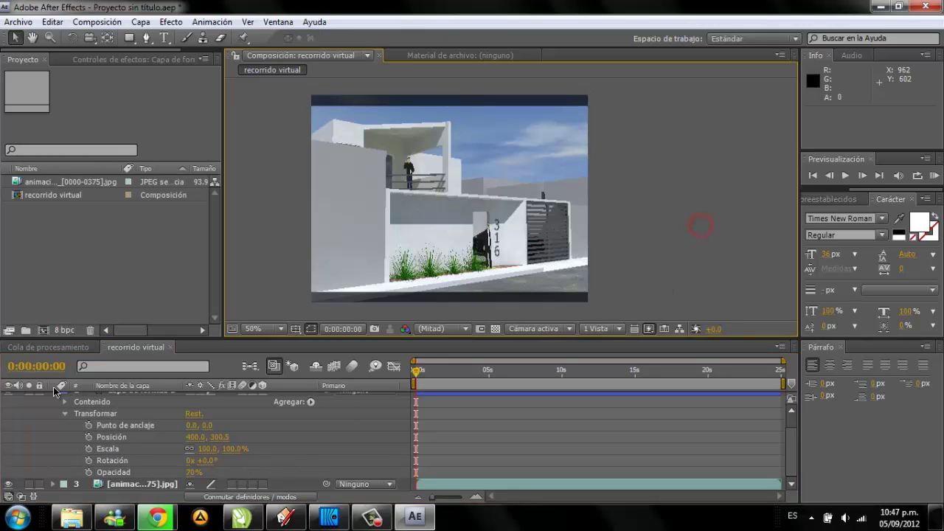
scroll(59, 406, up, 2)
click(53, 410)
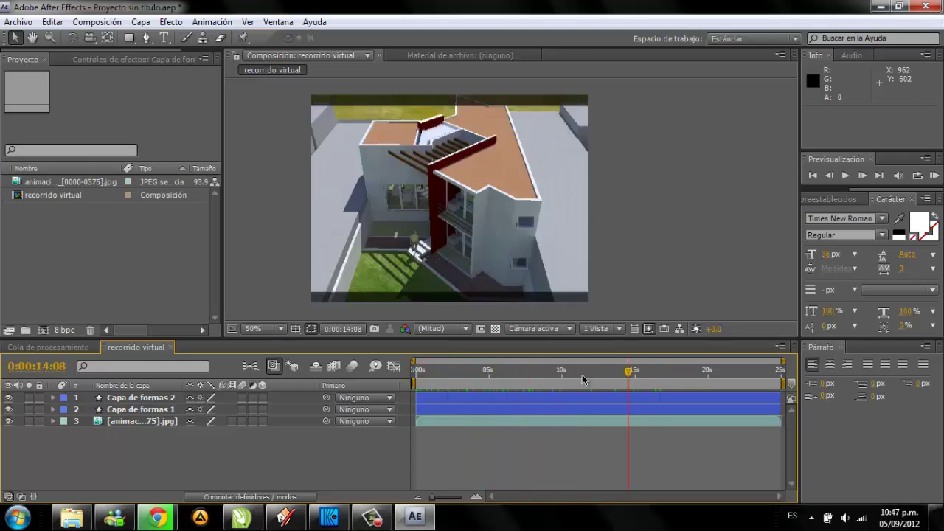
drag(493, 374, 422, 373)
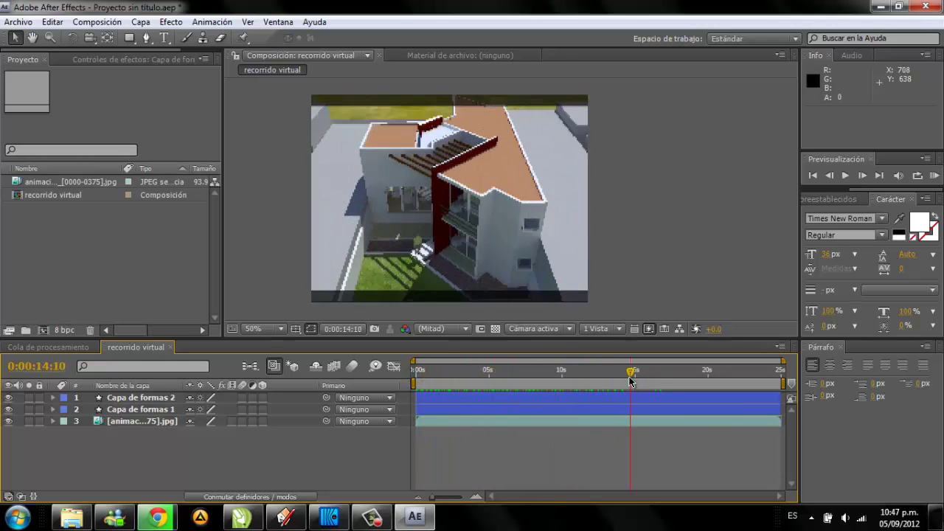
drag(583, 381, 436, 377)
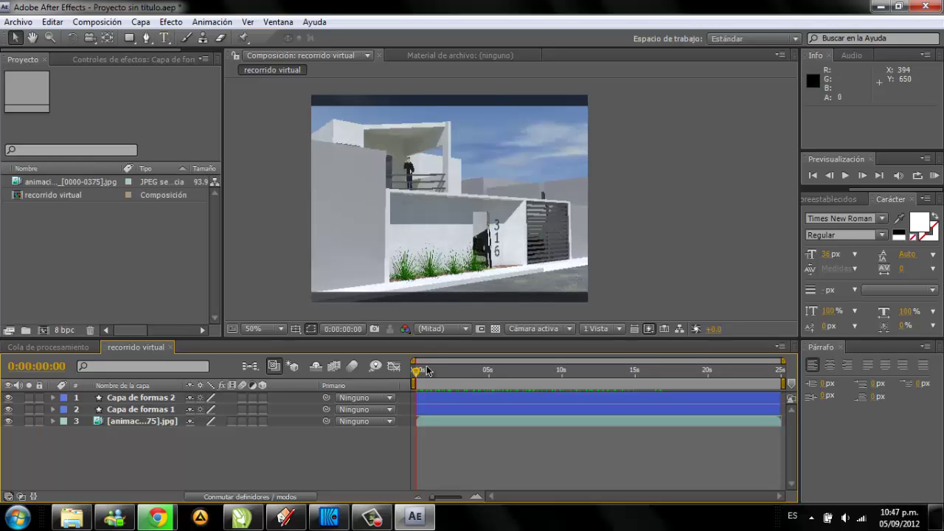
mouse_move(479, 380)
mouse_down()
mouse_move(585, 379)
mouse_move(432, 379)
mouse_move(684, 389)
mouse_move(539, 396)
mouse_move(455, 386)
mouse_move(408, 366)
mouse_up()
middle_drag(631, 151, 640, 141)
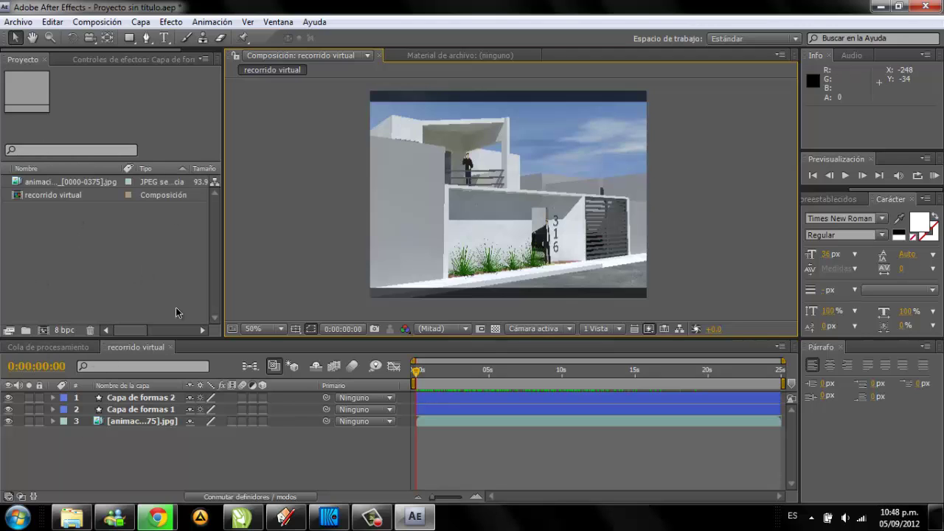
Add the recorrido virtual comp to the Render Queue with FLV as the output format.
click(22, 197)
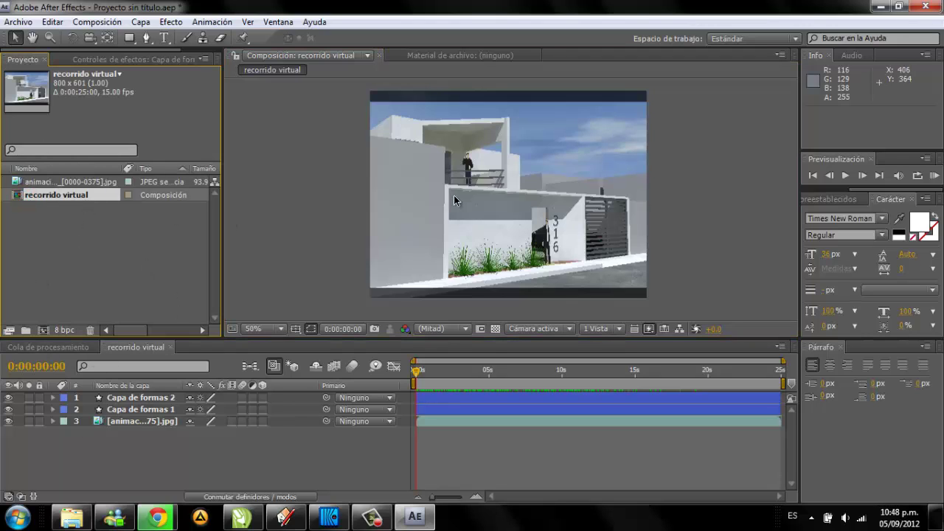
click(96, 22)
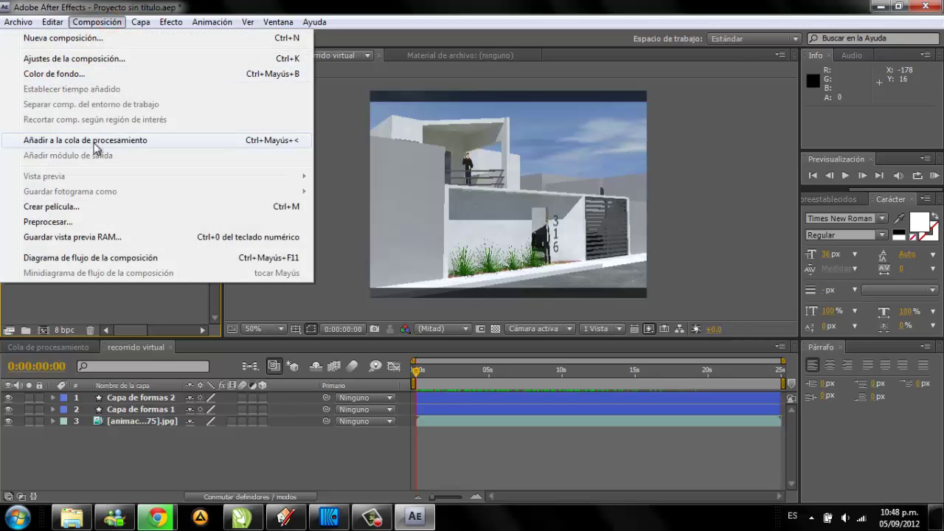
click(49, 142)
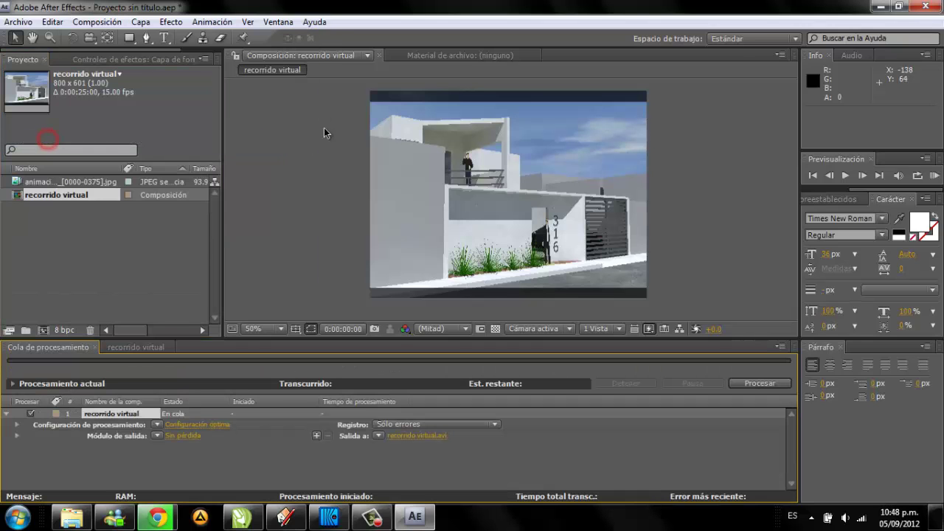
click(177, 436)
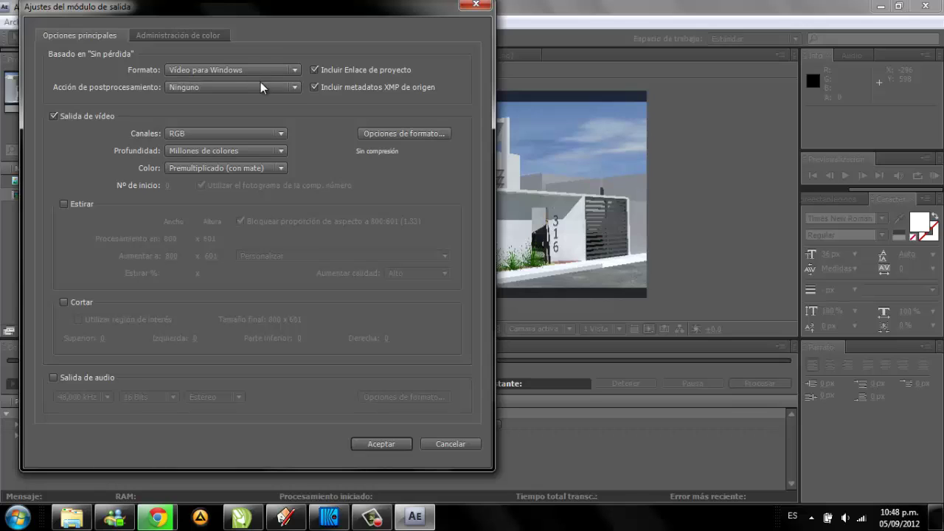
click(274, 68)
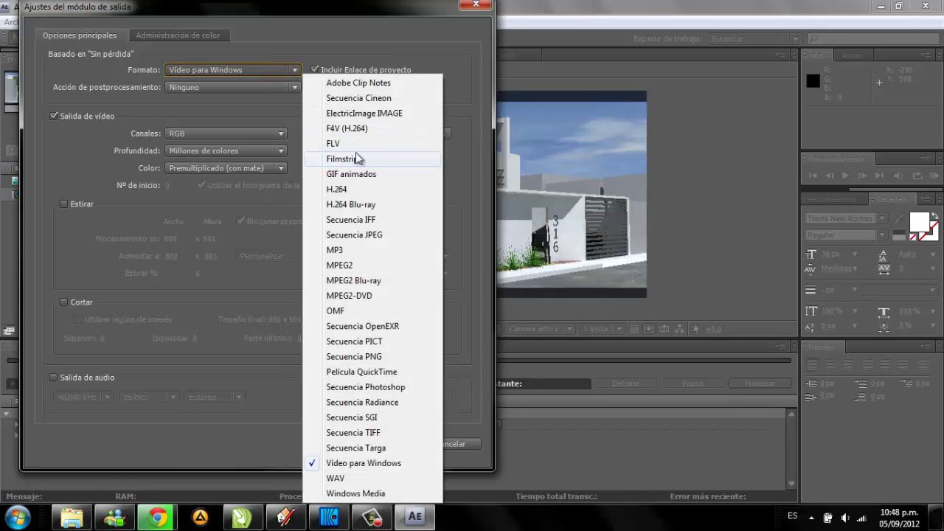
click(325, 144)
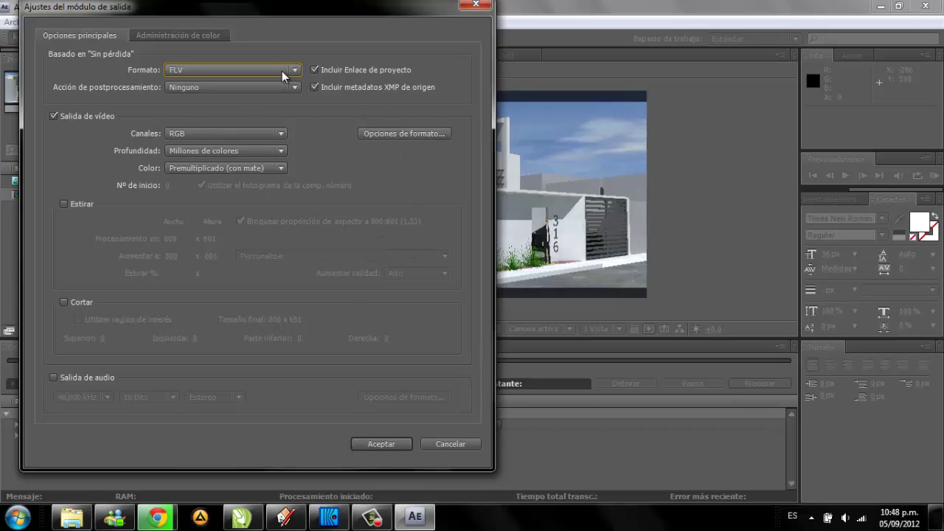
click(392, 445)
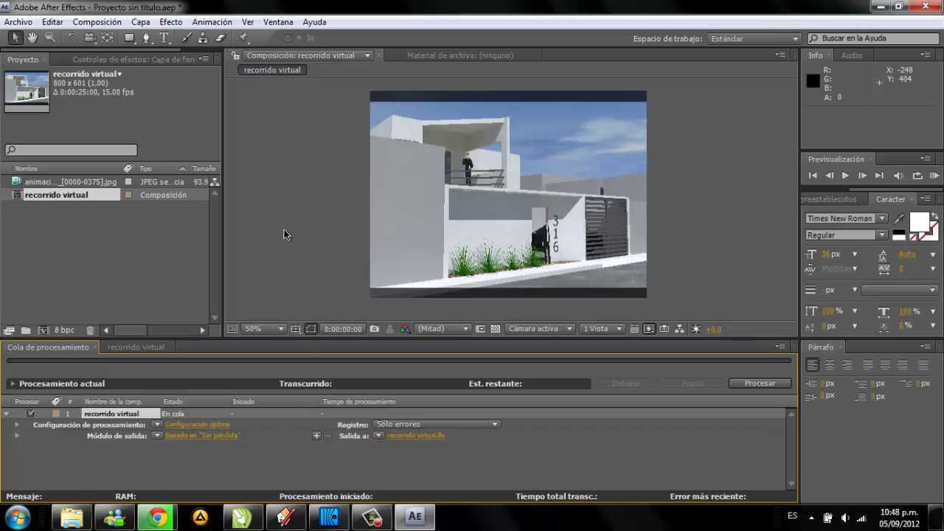
Name the output file recorrido virtual.flv and start the render.
click(431, 436)
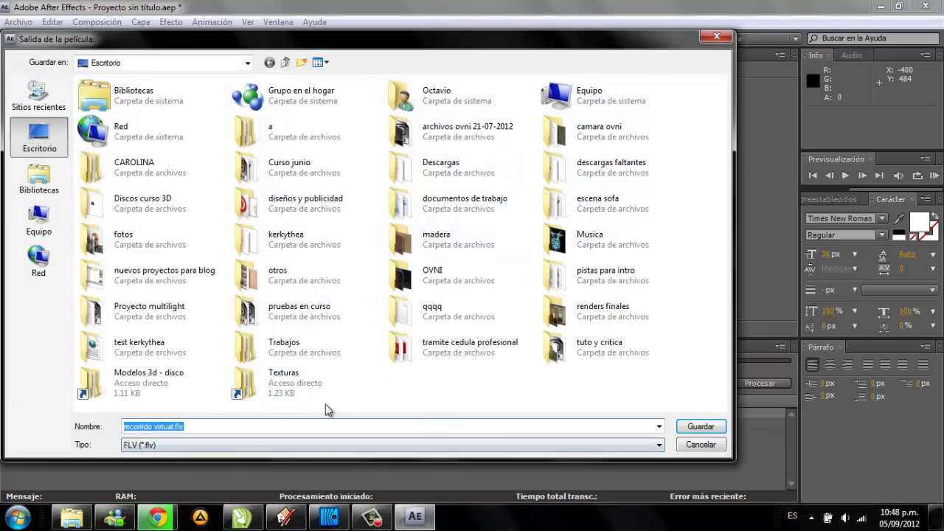
click(697, 444)
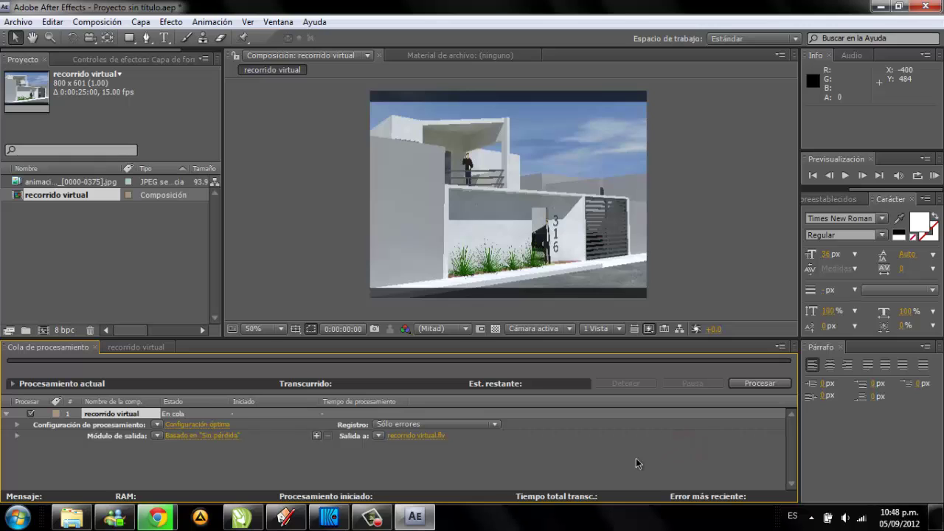
click(379, 436)
click(402, 443)
click(383, 442)
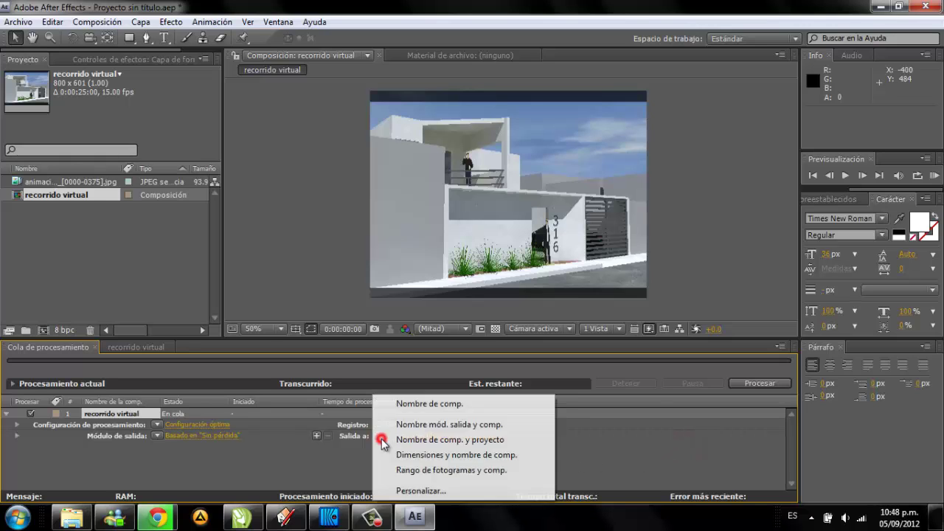
click(550, 440)
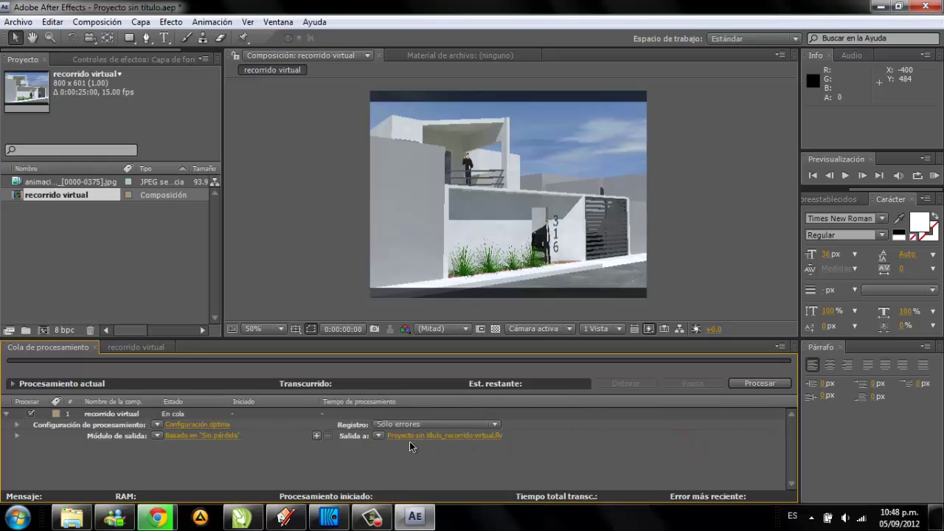
click(380, 436)
click(454, 411)
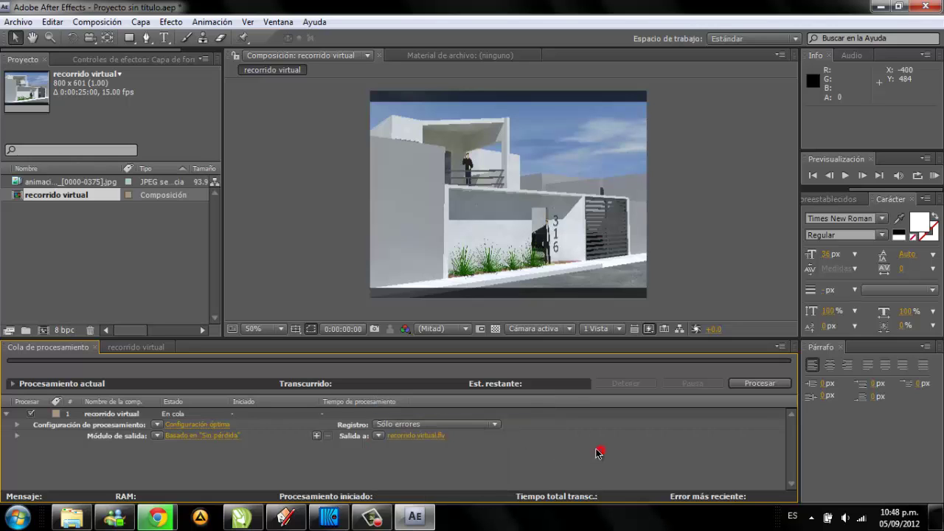
click(761, 384)
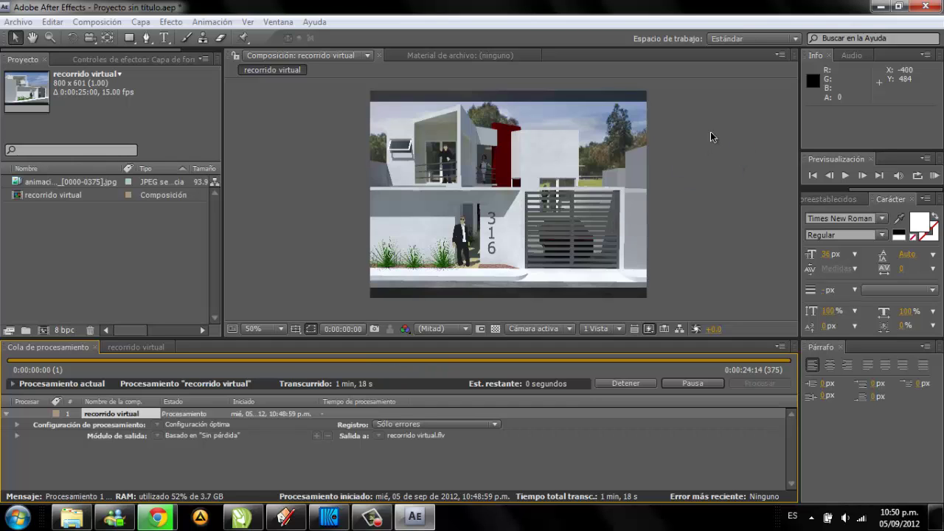
Move recorrido virtual.flv into a free desktop slot and play it with VLC.
click(879, 6)
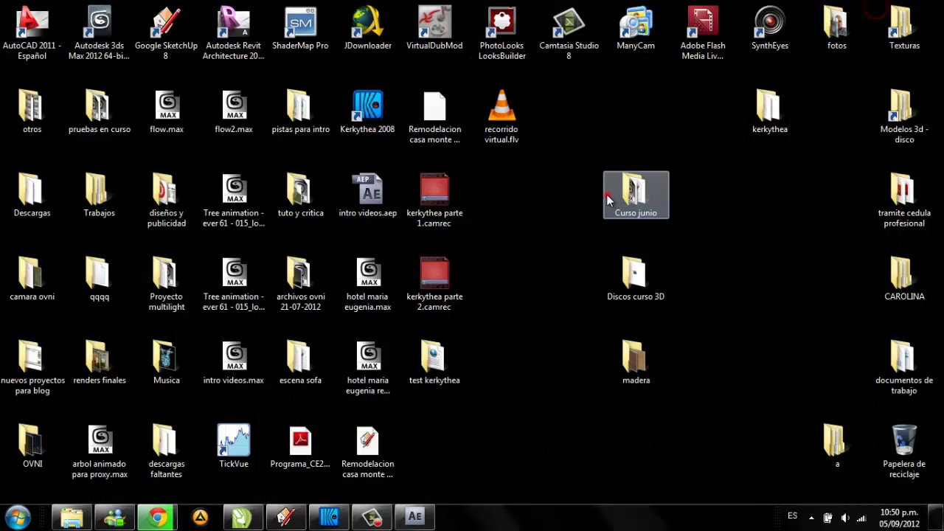
drag(525, 122, 505, 358)
drag(554, 257, 529, 236)
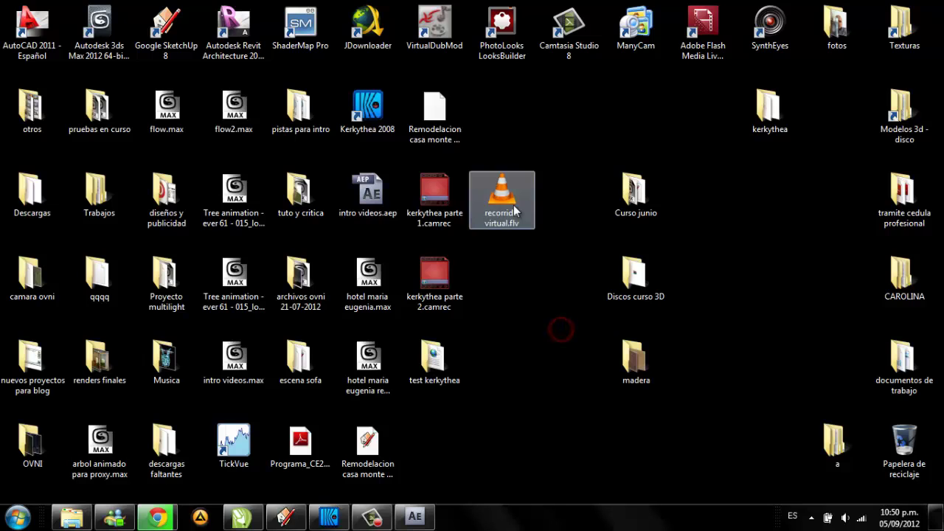
click(514, 212)
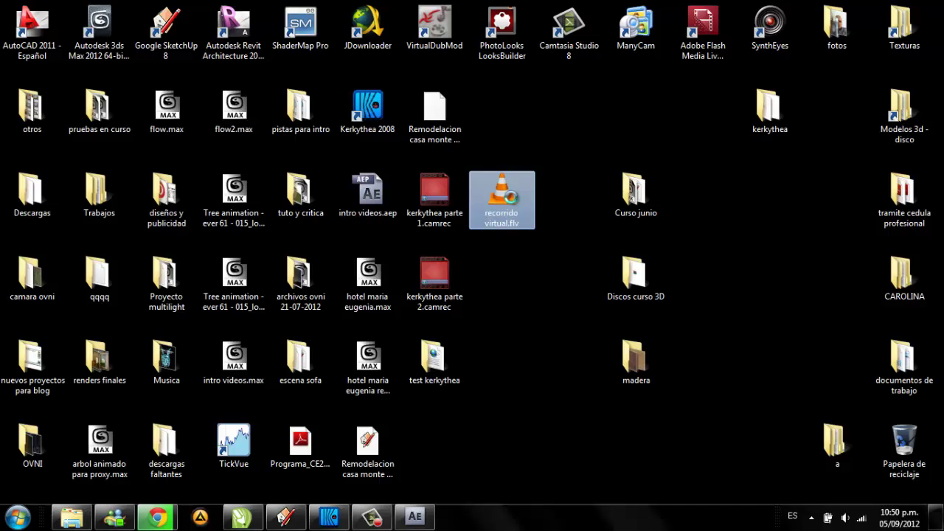
right_click(513, 203)
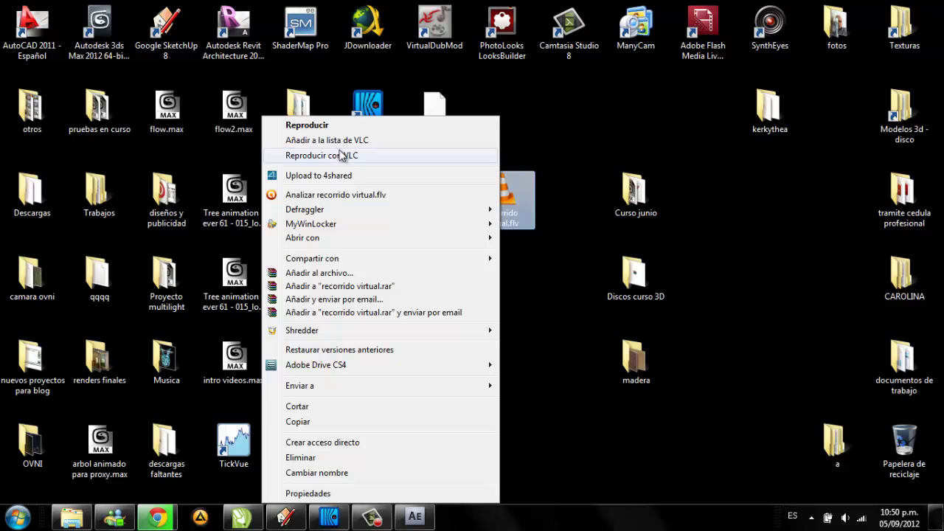
click(318, 127)
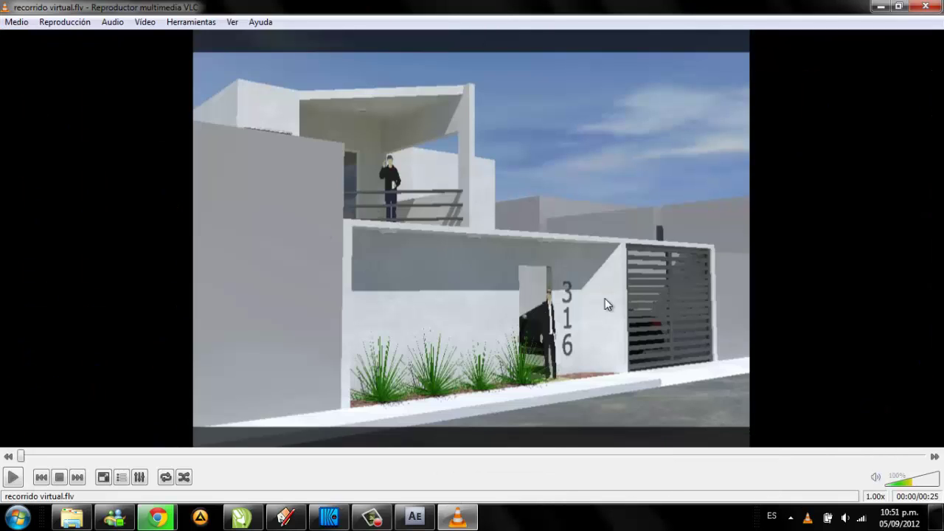
Watch recorrido virtual.flv full screen, replay it to its 00:25 end, then leave full screen.
double_click(521, 254)
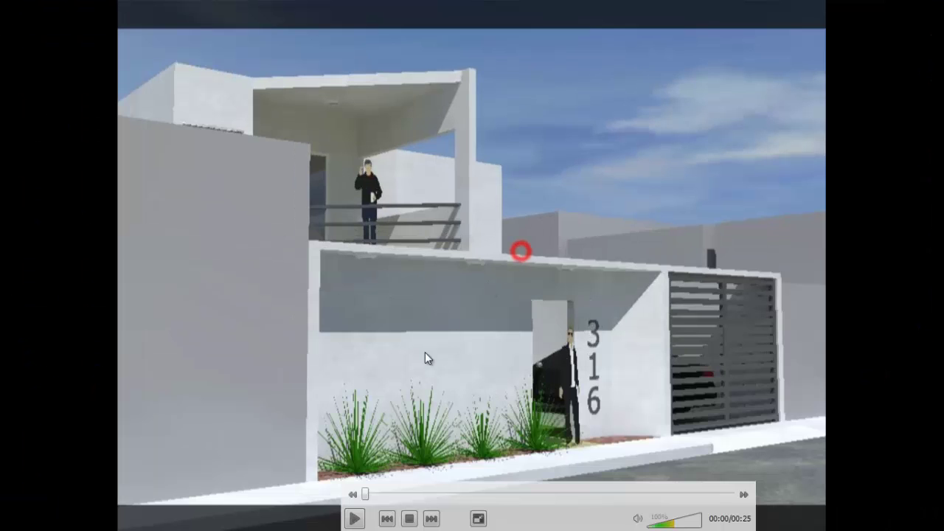
click(354, 520)
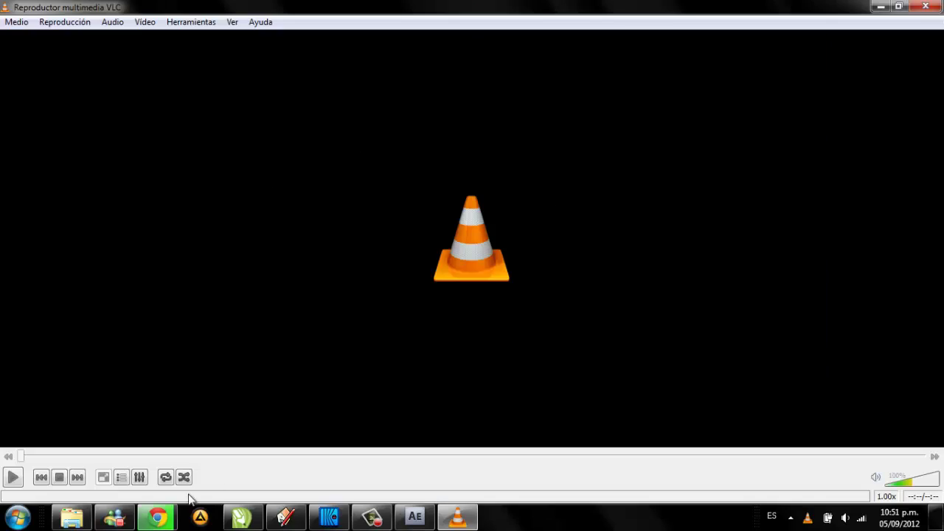
click(13, 477)
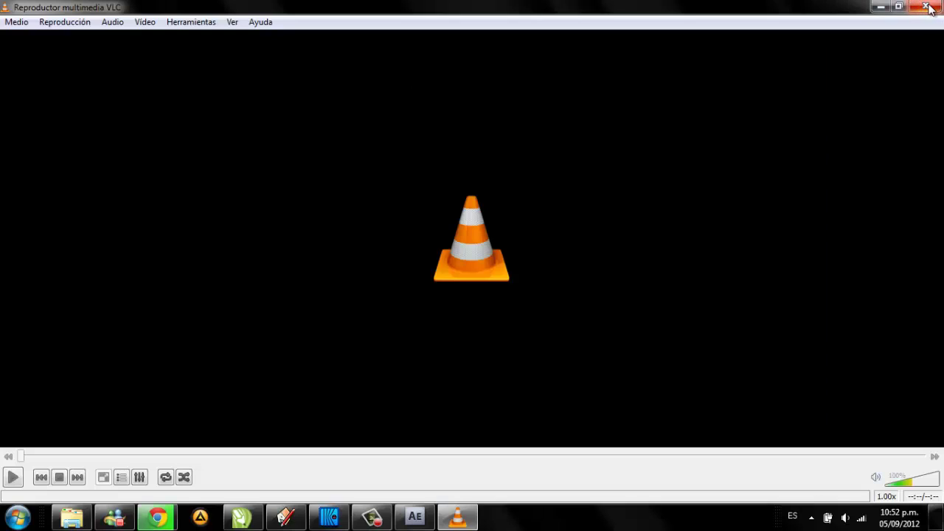
double_click(771, 11)
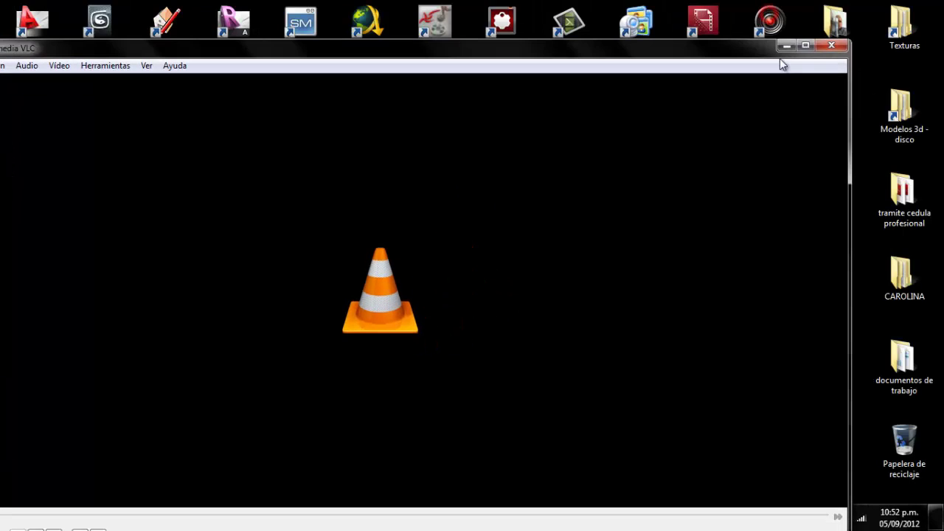
Close the video player and bring Kerkythea 2008 back to the front.
click(838, 43)
click(691, 274)
click(329, 516)
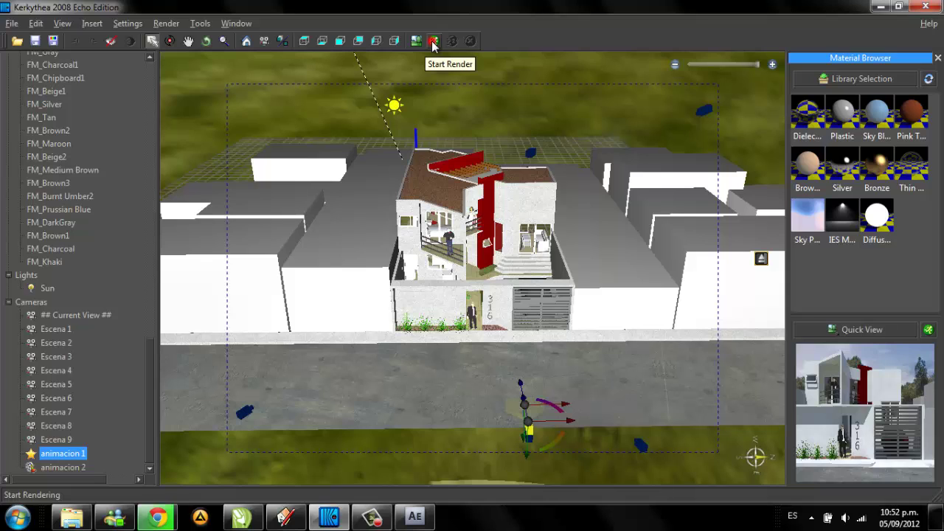
Open the render setup for the animacion 2 camera at 800x600 and drop down its Settings presets.
click(434, 42)
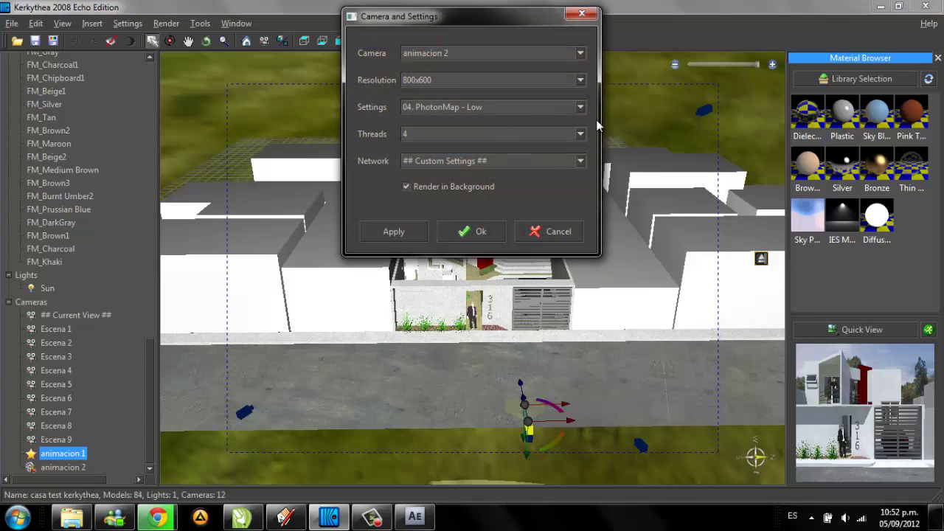
click(581, 107)
drag(583, 131, 583, 142)
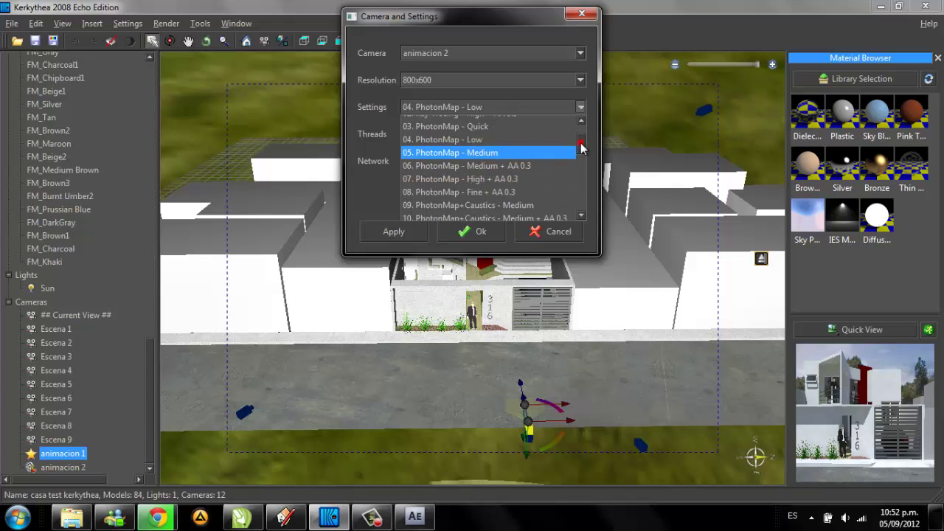
Scroll down through the render presets in the Settings dropdown.
mouse_move(583, 144)
mouse_down()
mouse_move(587, 161)
mouse_move(502, 156)
mouse_up()
drag(582, 155, 583, 167)
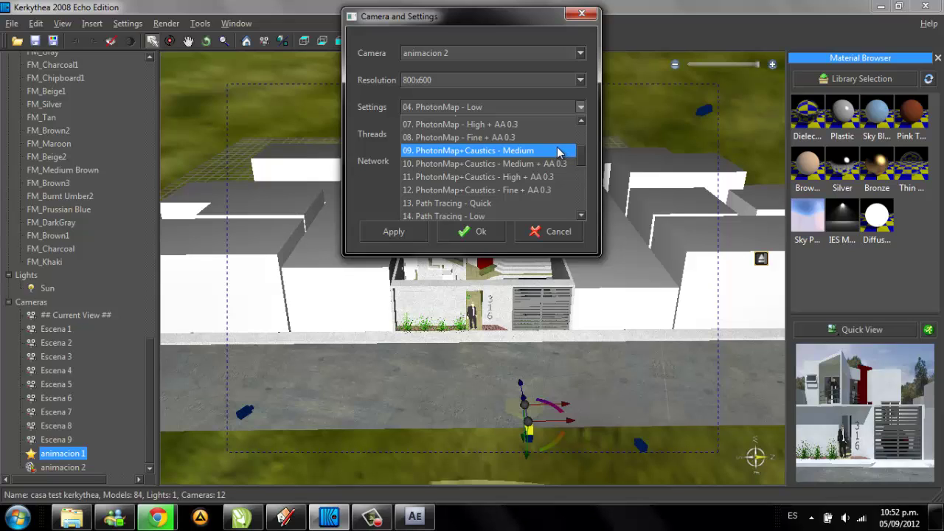
drag(582, 154, 587, 172)
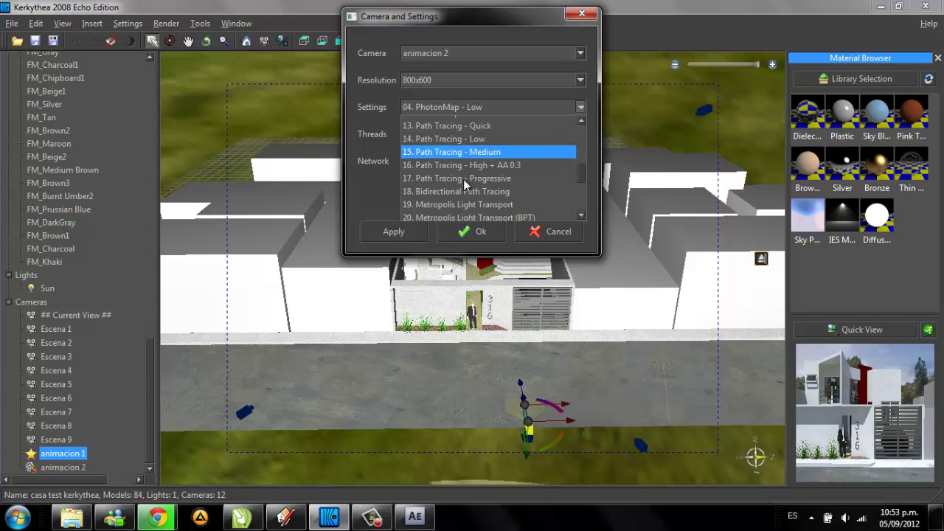
drag(585, 177, 585, 188)
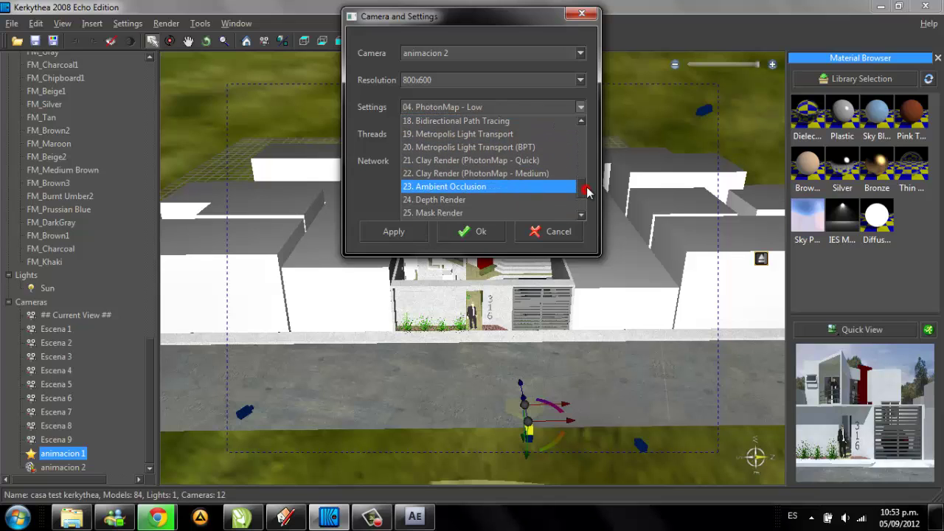
scroll(586, 185, up, 1)
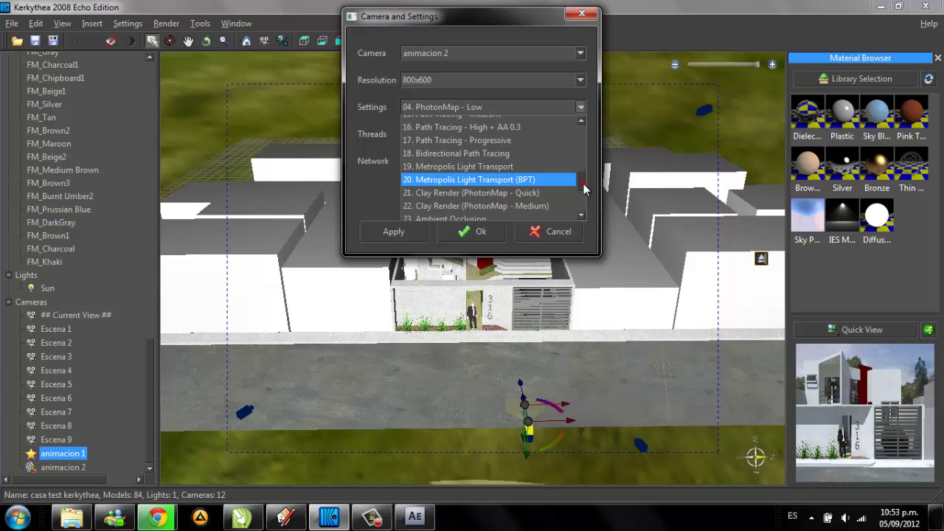
mouse_move(584, 188)
mouse_down()
mouse_move(594, 144)
mouse_move(586, 171)
mouse_up()
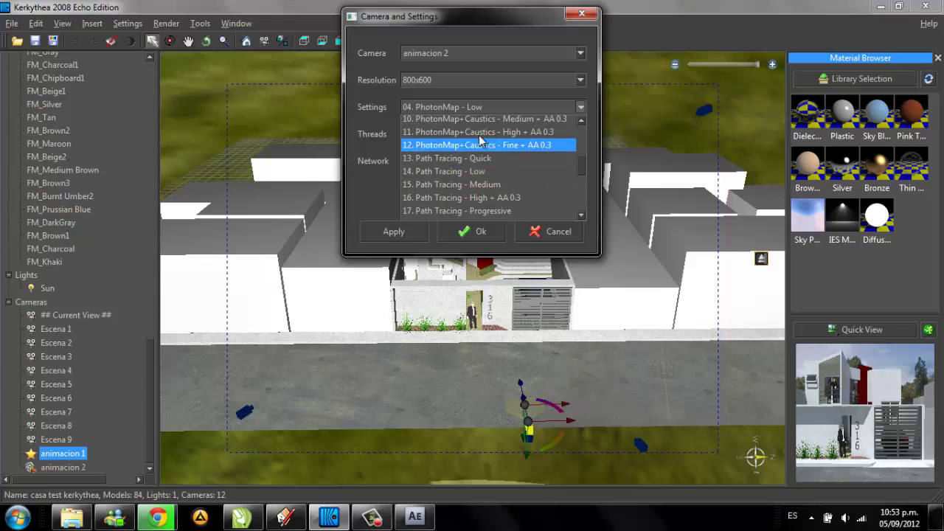
drag(582, 170, 582, 177)
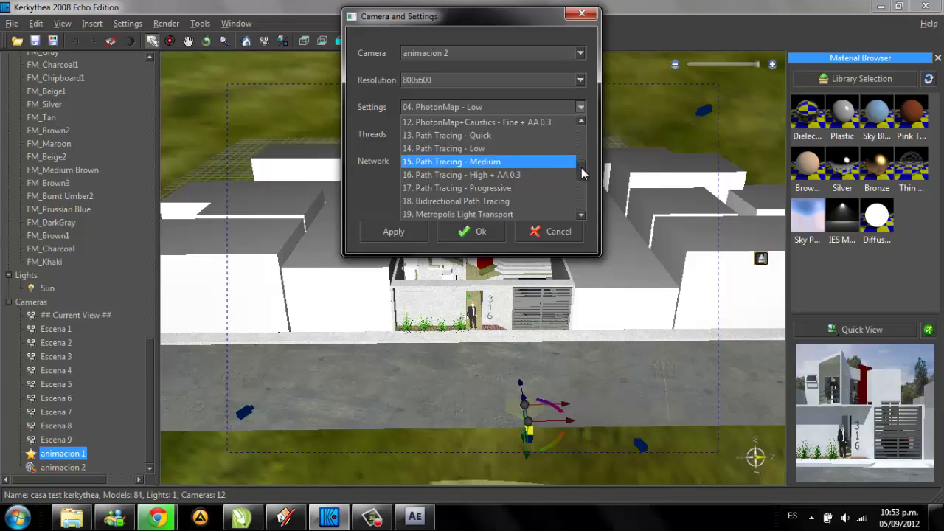
drag(582, 172, 590, 179)
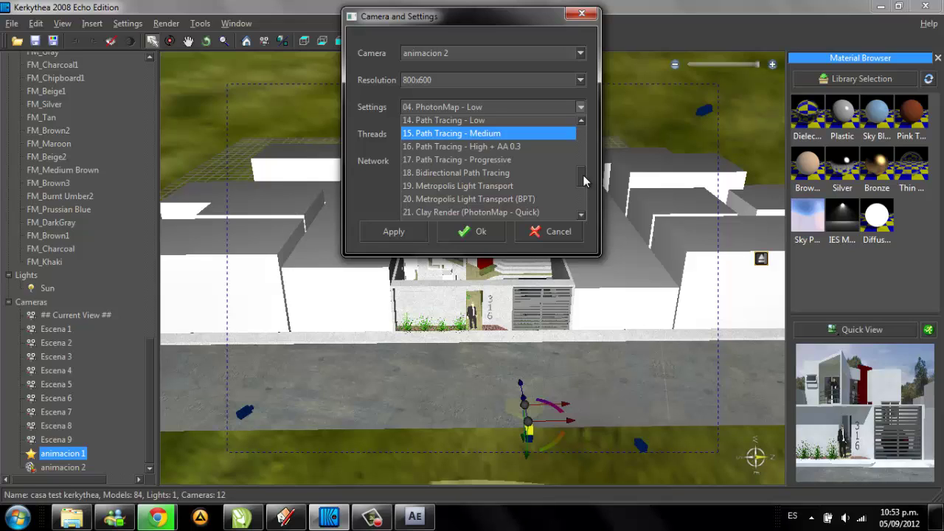
mouse_move(584, 178)
mouse_down()
mouse_move(585, 169)
mouse_move(583, 190)
mouse_up()
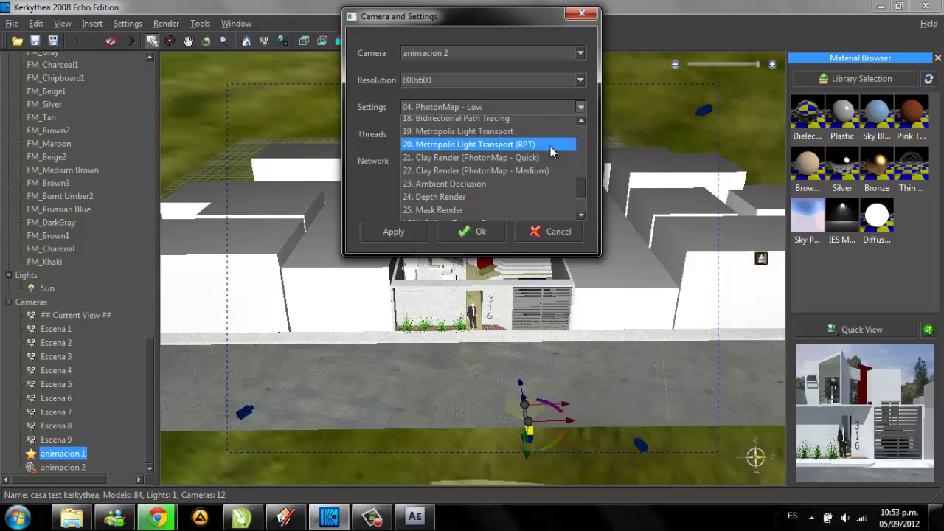
drag(584, 188, 586, 208)
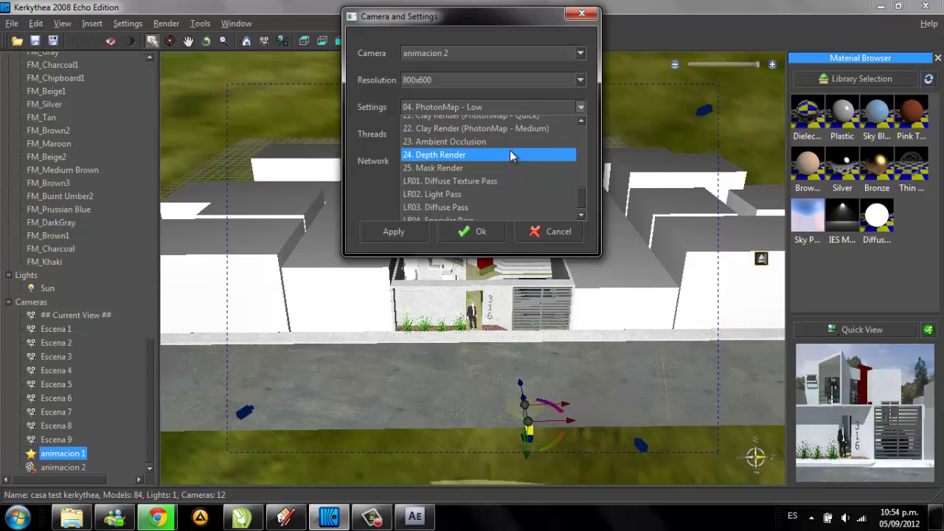
click(580, 195)
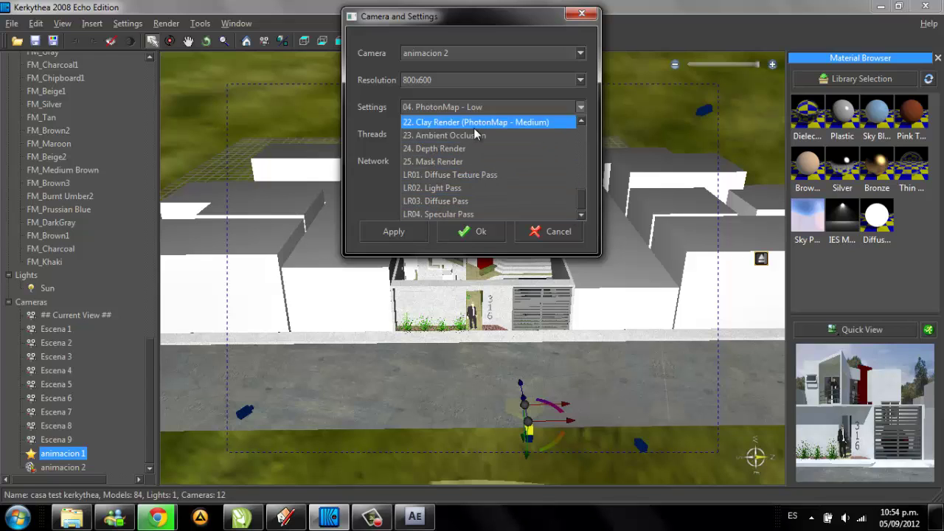
drag(583, 201, 569, 179)
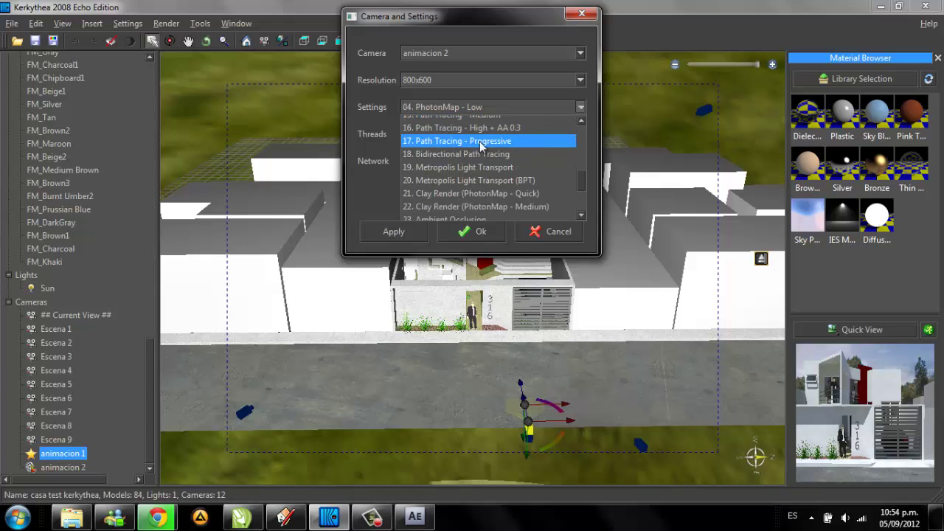
Scroll back through the presets, keep 04. PhotonMap - Low, and cancel the Camera and Settings dialog.
scroll(583, 187, up, 1)
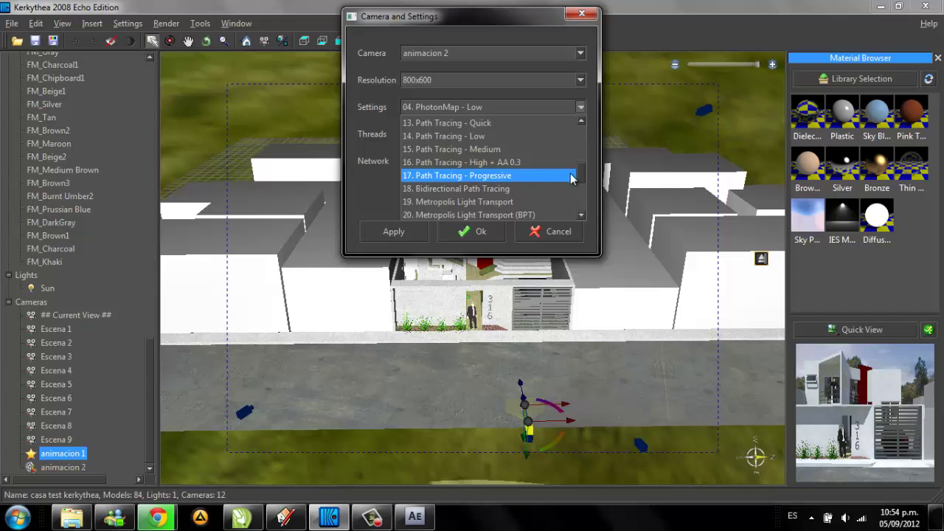
scroll(580, 177, up, 1)
scroll(583, 184, up, 2)
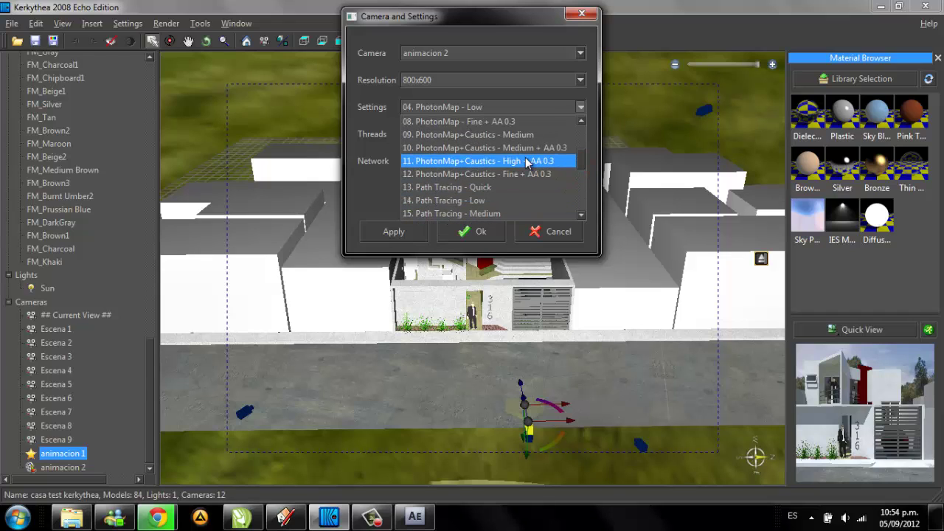
scroll(587, 158, up, 1)
scroll(583, 156, up, 2)
scroll(581, 155, up, 1)
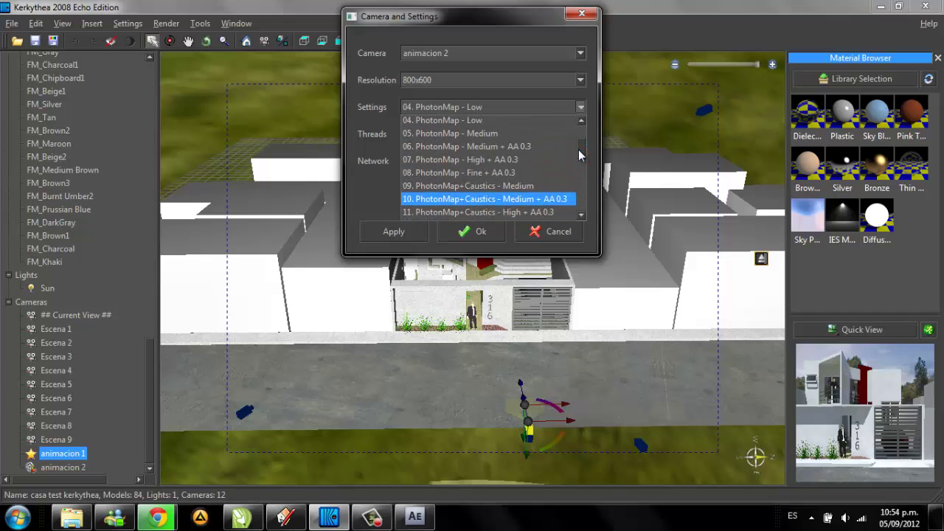
scroll(579, 155, up, 1)
drag(583, 155, 583, 146)
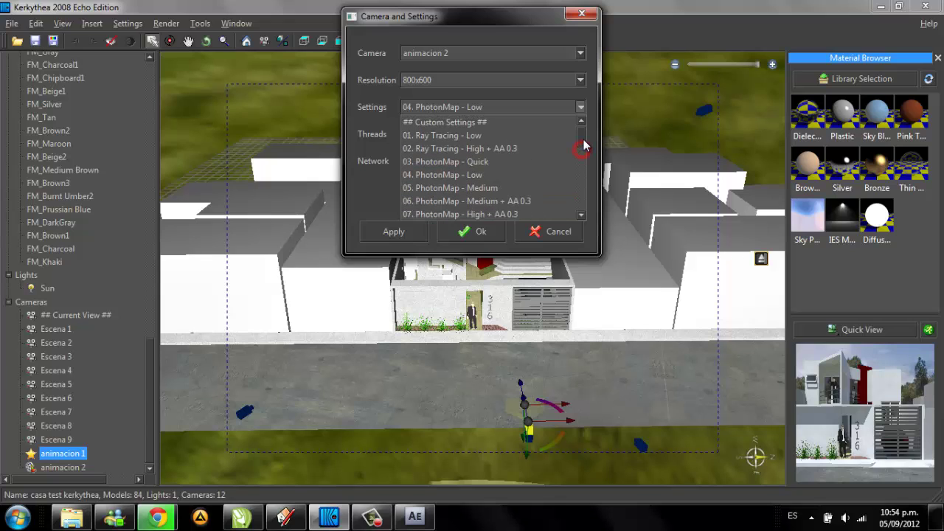
scroll(584, 144, down, 1)
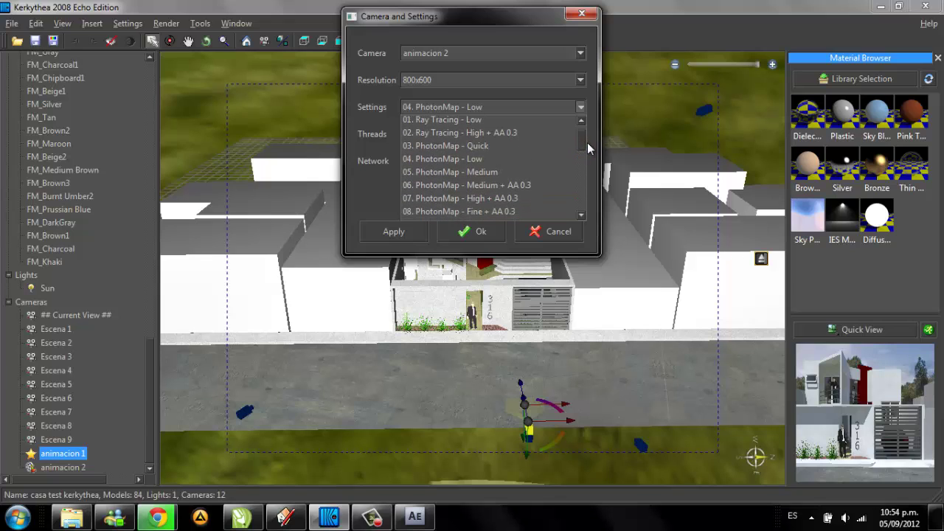
drag(581, 142, 583, 211)
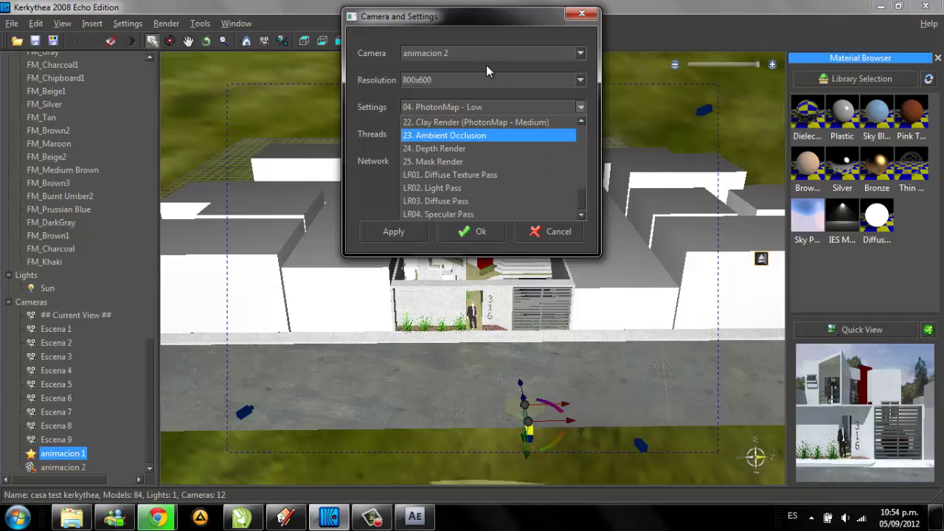
click(558, 231)
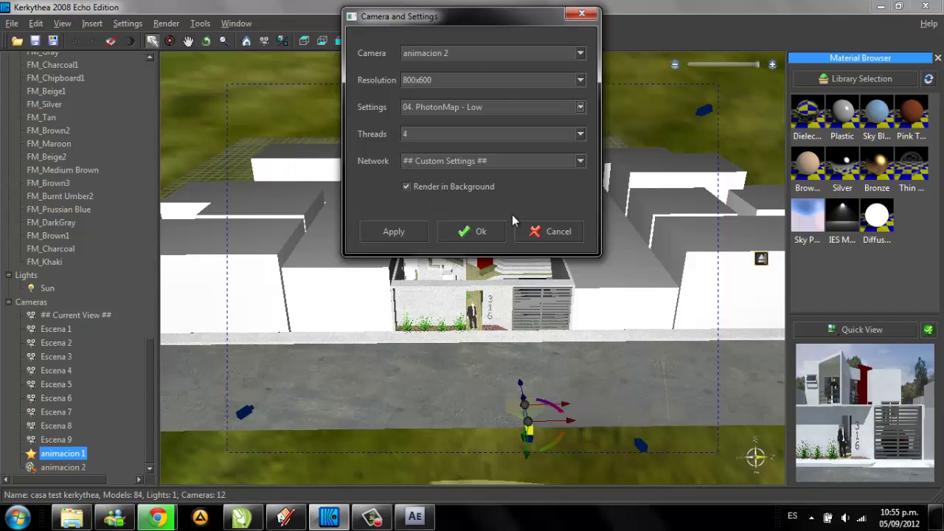
click(562, 230)
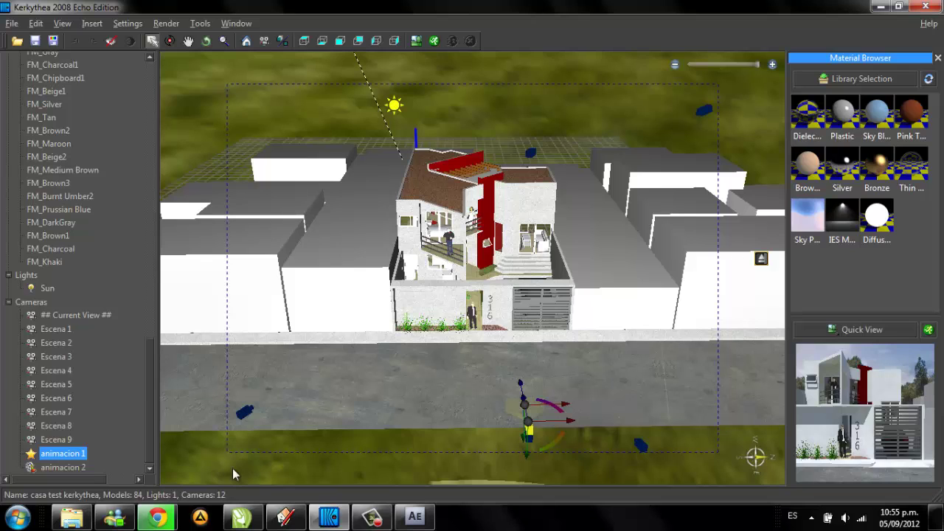
Switch to the casa paco model in SketchUp and orbit to aerial and side views of the block.
click(286, 517)
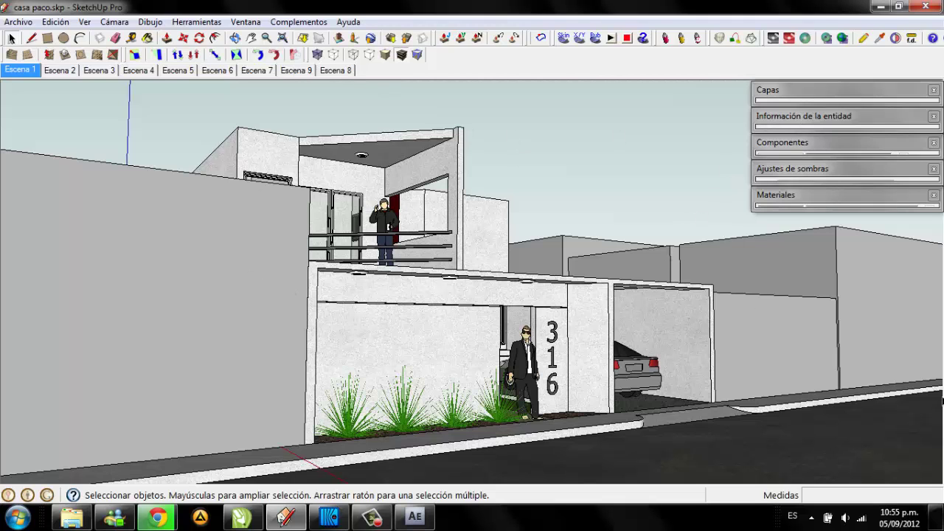
mouse_move(780, 268)
middle_down()
mouse_move(211, 206)
mouse_move(506, 172)
middle_up()
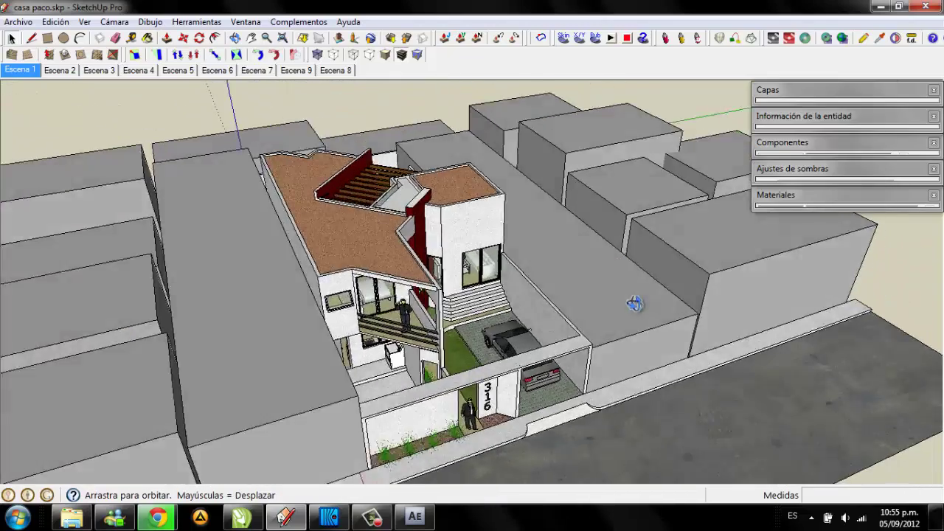
scroll(509, 168, down, 3)
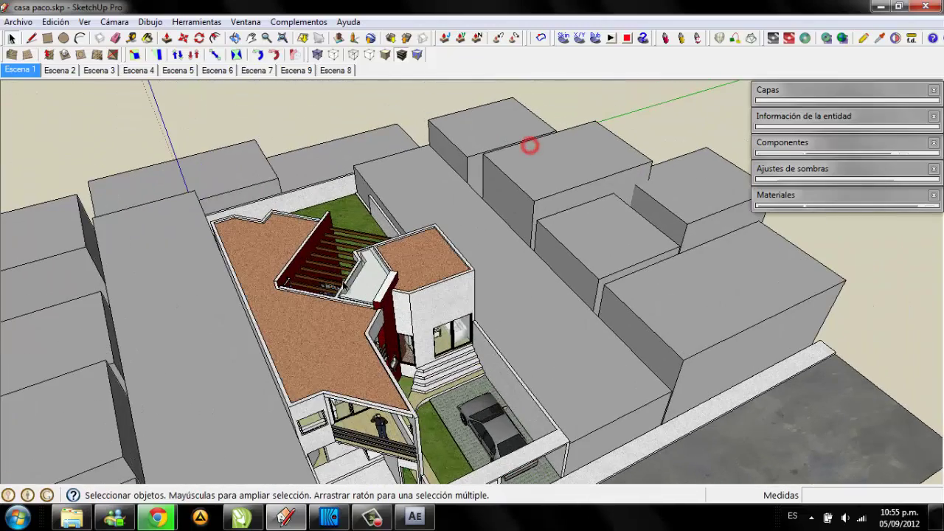
mouse_move(443, 274)
middle_down()
mouse_move(476, 192)
mouse_move(333, 263)
mouse_move(66, 269)
middle_up()
scroll(473, 181, up, 2)
scroll(467, 173, up, 2)
scroll(421, 207, down, 3)
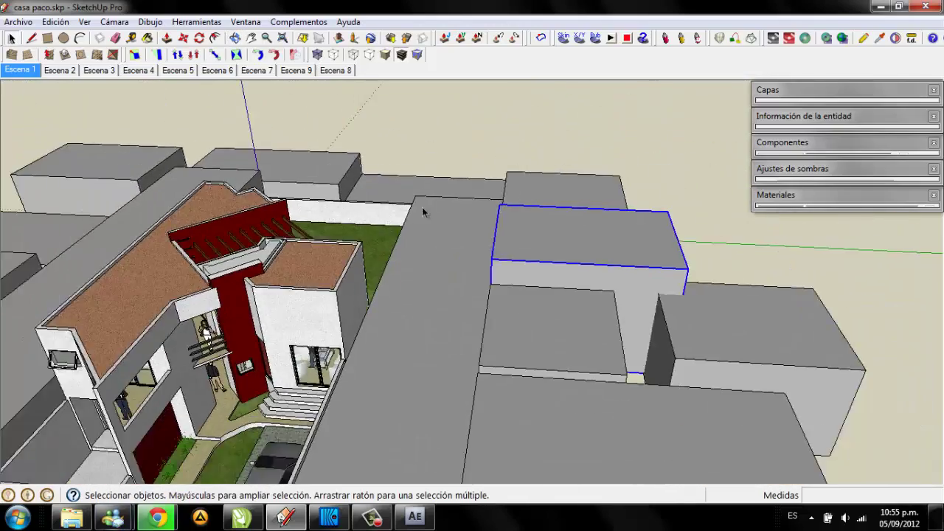
scroll(445, 320, down, 2)
mouse_move(444, 320)
middle_down()
mouse_move(498, 219)
mouse_move(457, 294)
mouse_move(222, 313)
middle_up()
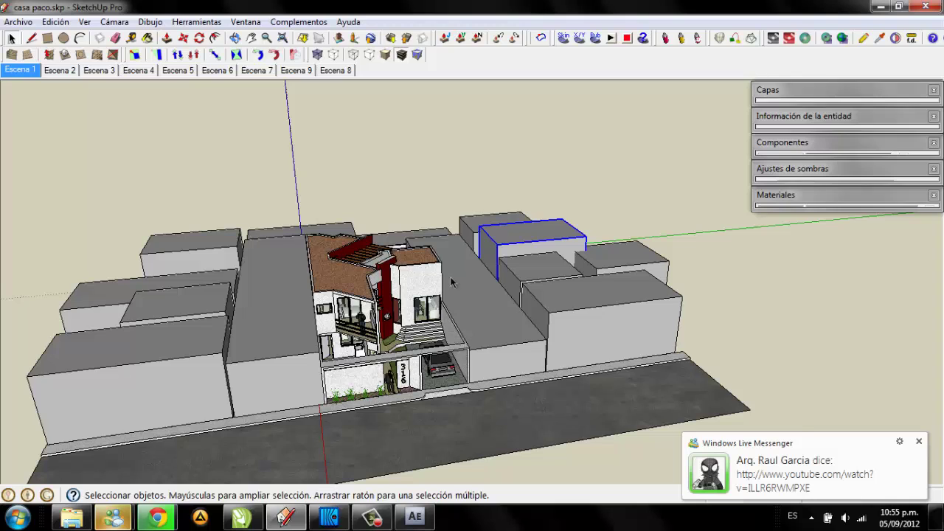
scroll(452, 282, up, 2)
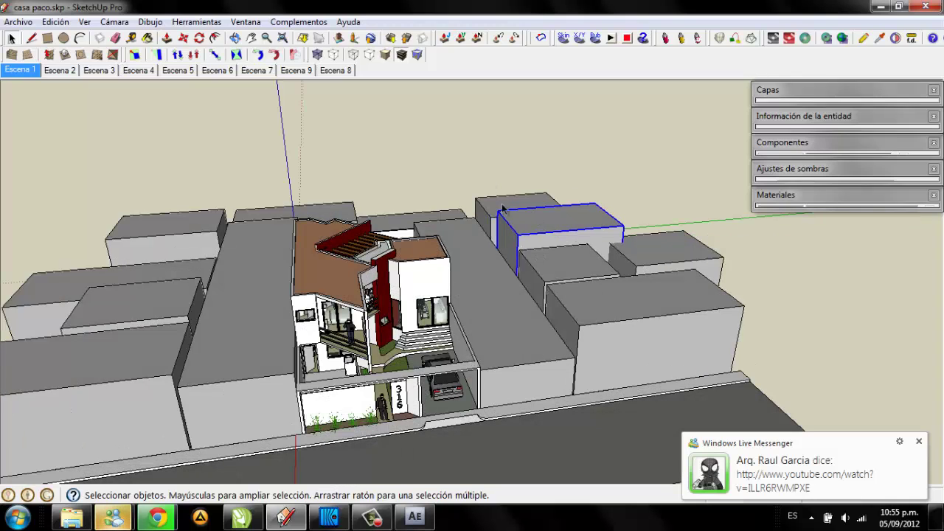
Select the neighbouring blocks in front and to the right, then clear the selection.
click(548, 217)
click(559, 259)
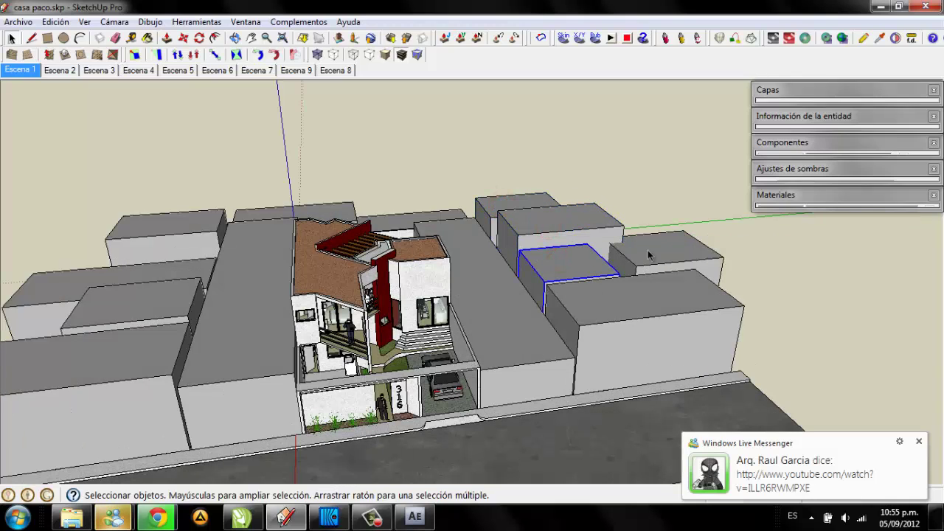
click(649, 256)
click(653, 305)
click(628, 225)
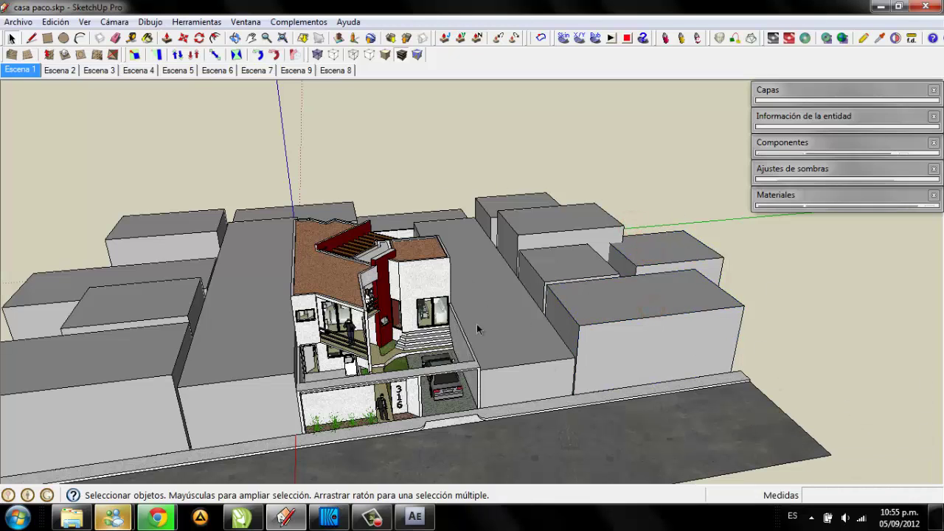
Orbit from a street-level front view to a close look and then a high aerial view of the house.
mouse_move(476, 324)
middle_down()
mouse_move(333, 242)
mouse_move(185, 236)
mouse_move(5, 335)
mouse_move(88, 443)
mouse_move(228, 335)
mouse_move(308, 300)
mouse_move(461, 328)
mouse_move(737, 192)
middle_up()
mouse_move(533, 290)
middle_down()
mouse_move(566, 199)
mouse_move(526, 255)
mouse_move(505, 245)
mouse_move(314, 379)
mouse_move(553, 289)
mouse_move(522, 268)
middle_up()
scroll(441, 227, up, 3)
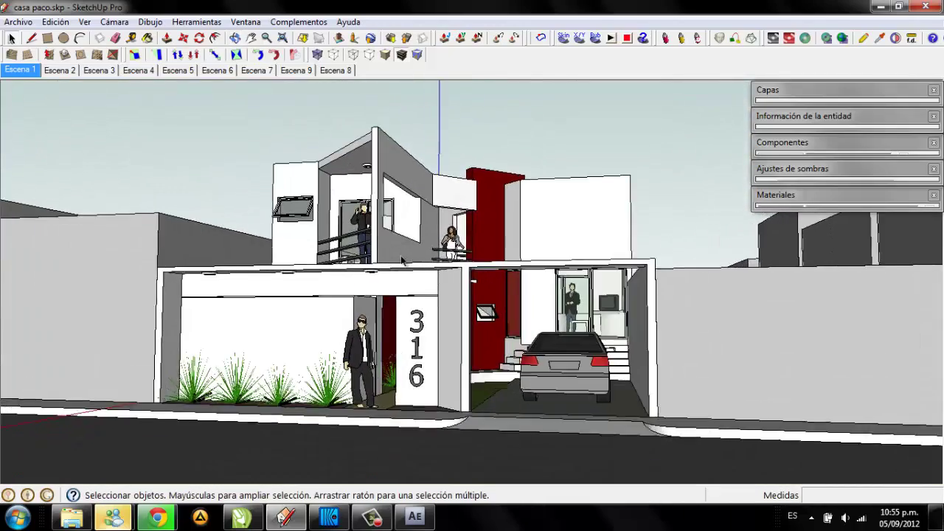
scroll(422, 234, up, 2)
scroll(422, 233, up, 2)
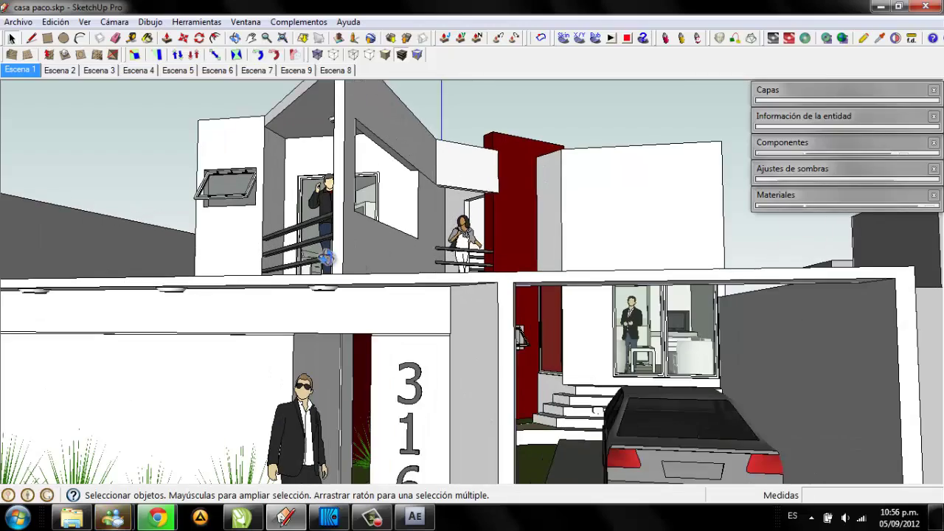
mouse_move(422, 234)
middle_down()
mouse_move(420, 249)
mouse_move(554, 250)
mouse_move(303, 255)
mouse_move(274, 344)
mouse_move(189, 247)
mouse_move(228, 295)
mouse_move(310, 317)
middle_up()
scroll(188, 246, down, 3)
scroll(189, 246, down, 2)
scroll(443, 354, up, 2)
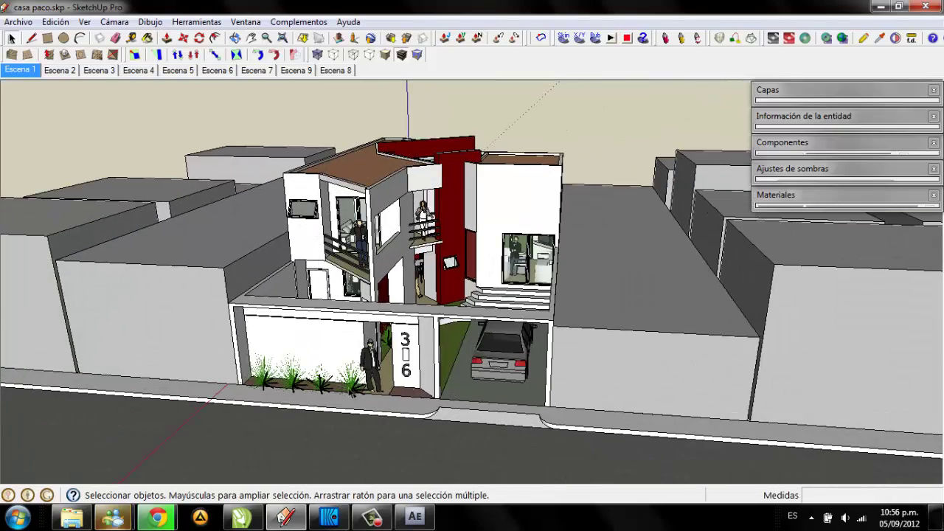
mouse_move(443, 354)
middle_down()
mouse_move(517, 384)
mouse_move(120, 376)
mouse_move(30, 337)
mouse_move(360, 336)
mouse_move(479, 280)
middle_up()
scroll(537, 393, up, 2)
scroll(521, 240, up, 2)
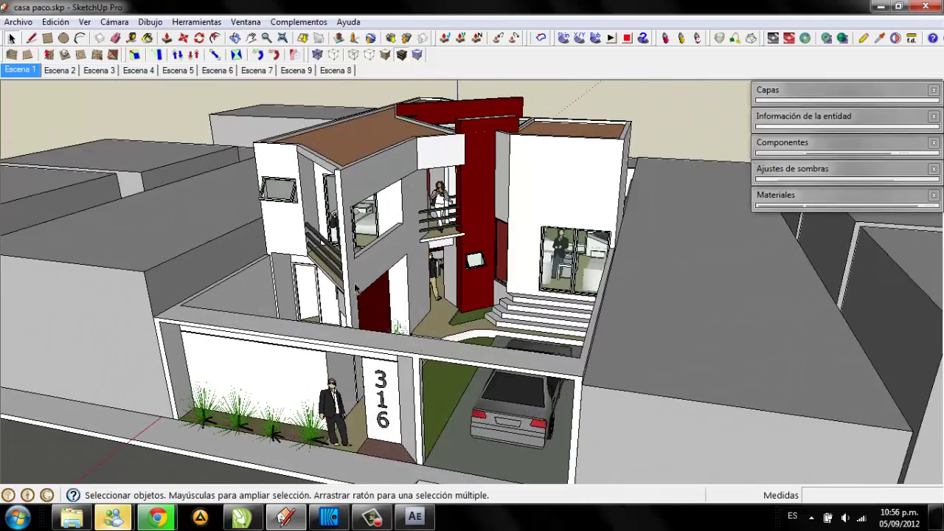
scroll(521, 240, up, 2)
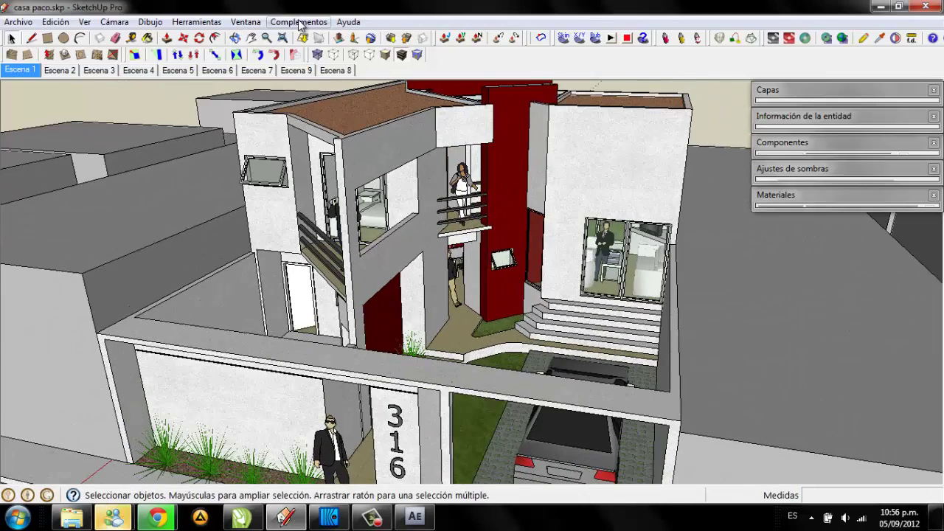
click(298, 22)
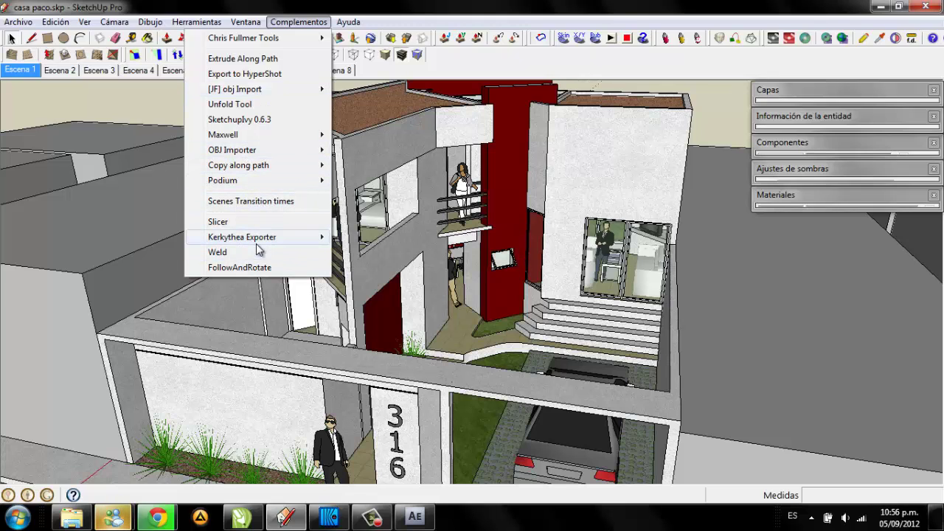
mouse_move(242, 237)
click(400, 240)
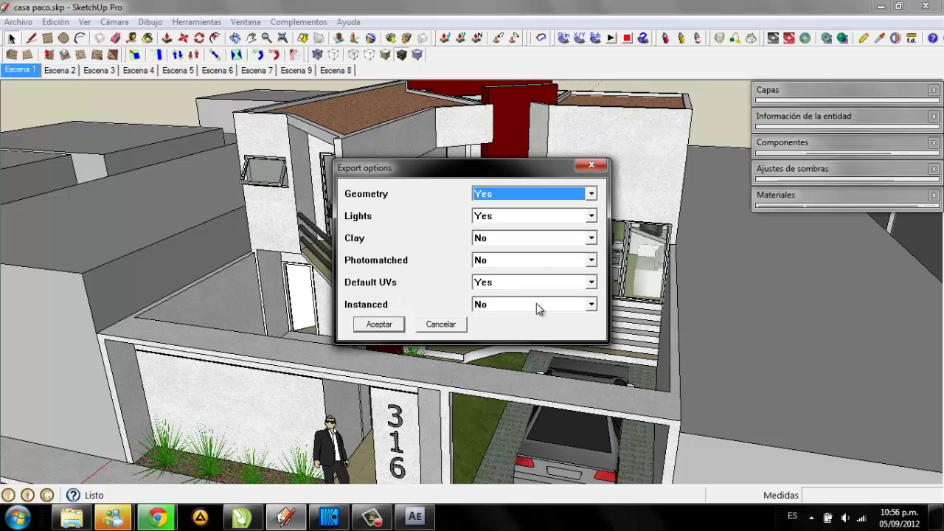
drag(459, 171, 155, 202)
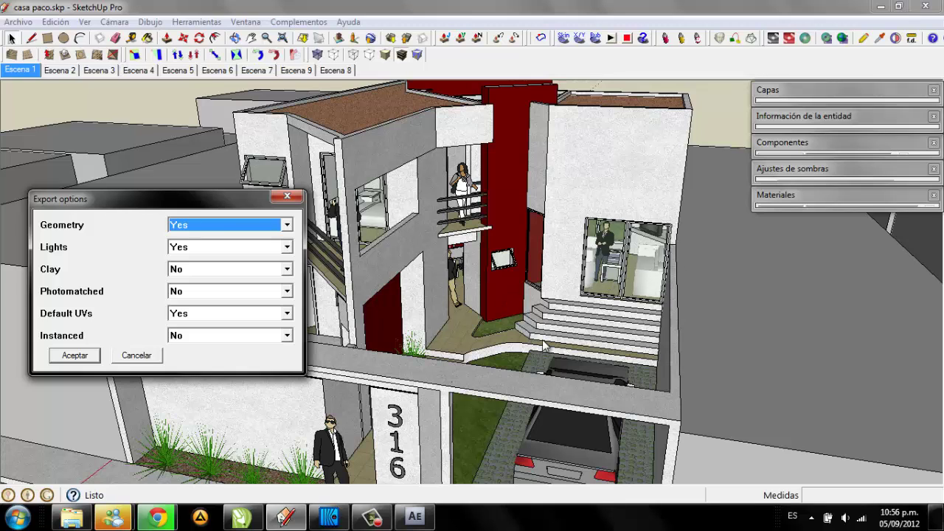
mouse_move(176, 206)
mouse_down()
mouse_move(394, 204)
mouse_move(508, 174)
mouse_up()
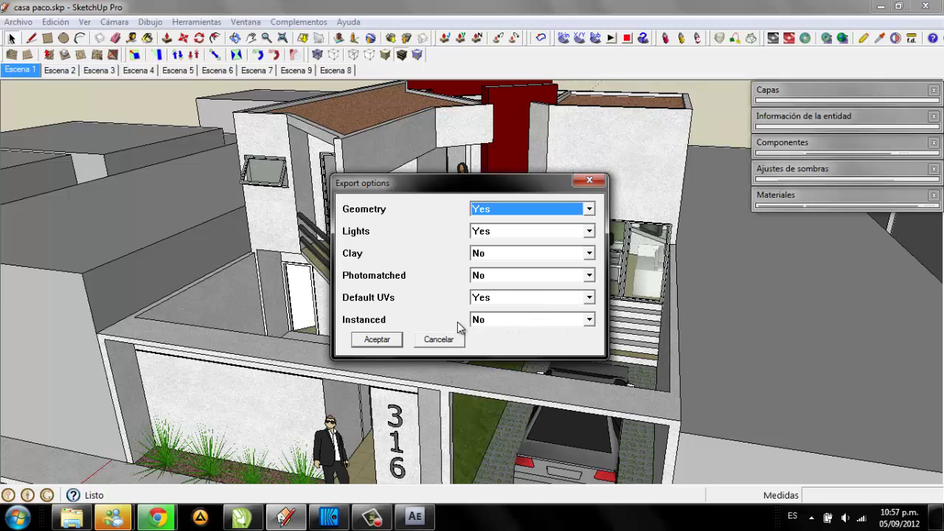
click(453, 340)
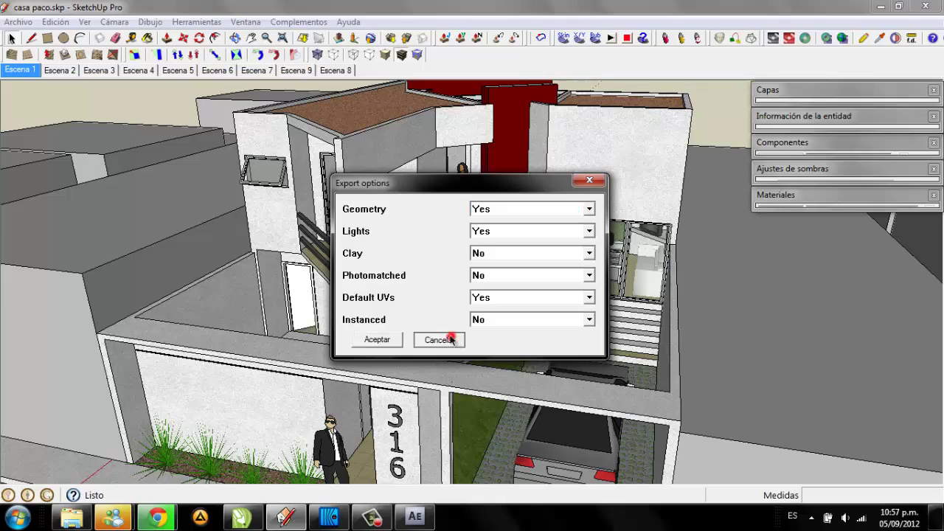
scroll(407, 294, down, 5)
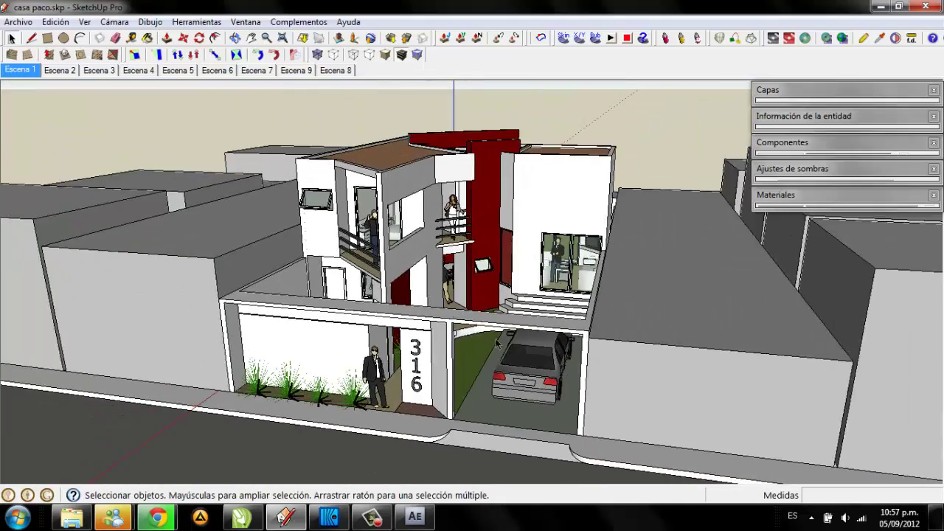
Orbit around the house through oblique, frontal, roof and three-quarter views.
mouse_move(407, 293)
middle_down()
mouse_move(128, 387)
mouse_move(592, 340)
mouse_move(336, 255)
mouse_move(524, 449)
middle_up()
scroll(336, 256, up, 3)
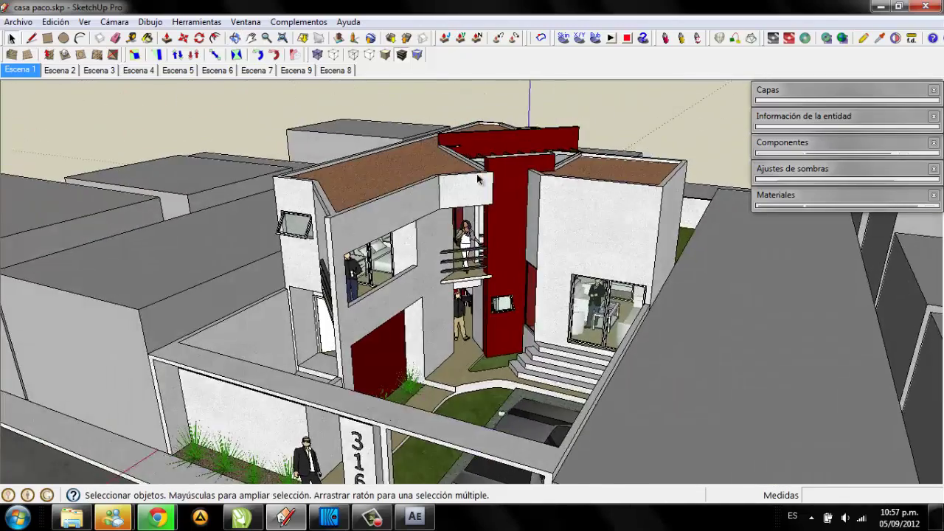
scroll(524, 449, up, 2)
scroll(524, 449, up, 2)
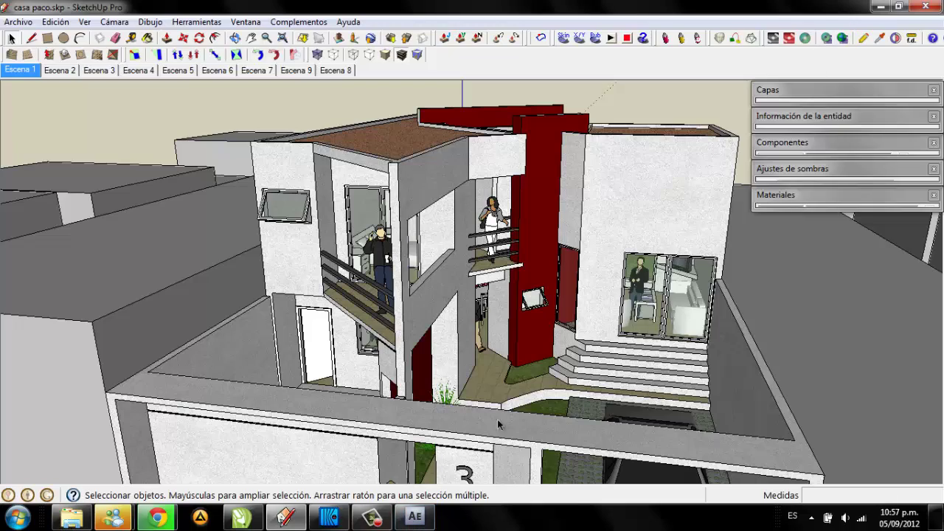
mouse_move(472, 346)
middle_down()
mouse_move(512, 301)
mouse_move(406, 122)
middle_up()
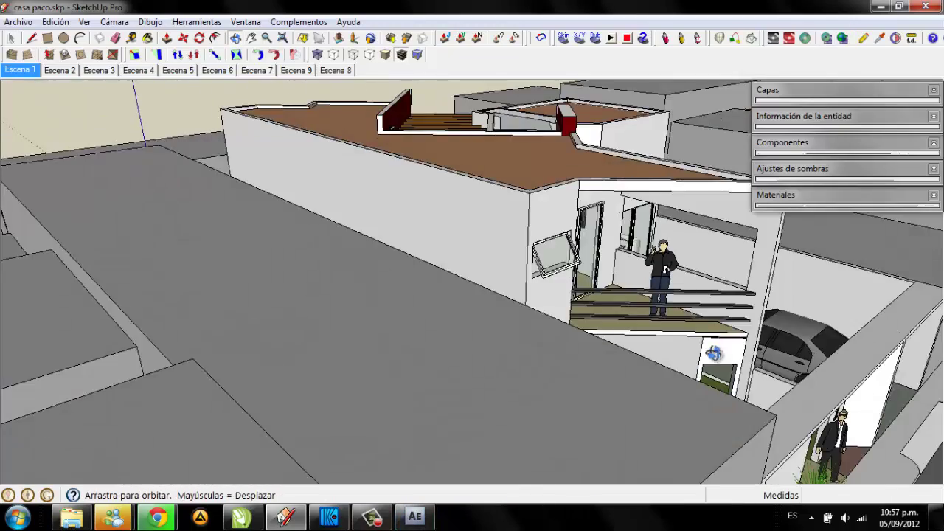
scroll(406, 122, down, 3)
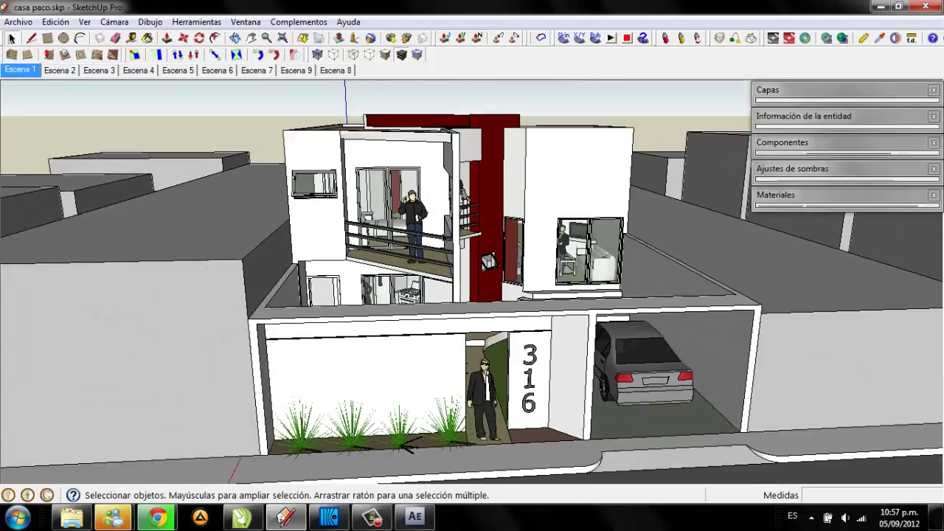
scroll(605, 405, up, 1)
middle_drag(515, 350, 279, 306)
middle_drag(459, 355, 632, 362)
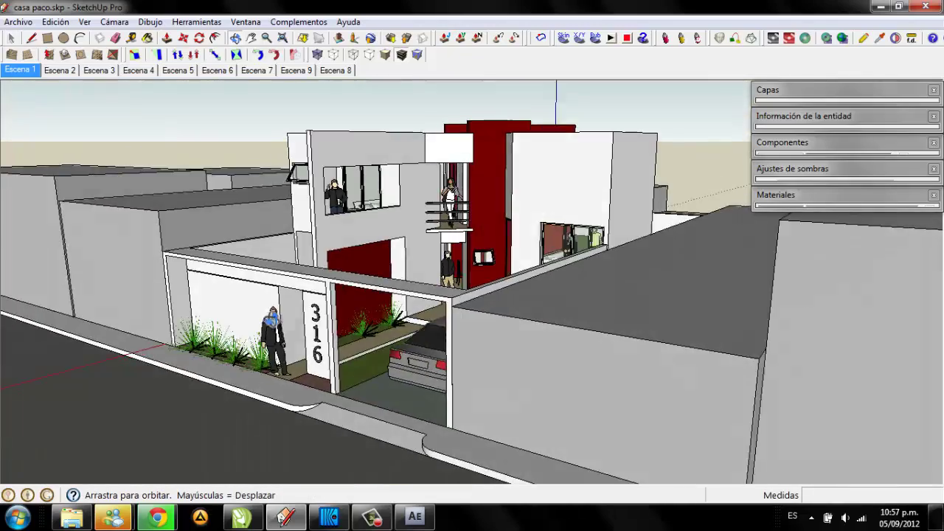
mouse_move(272, 319)
middle_down()
mouse_move(316, 361)
mouse_move(270, 218)
mouse_move(502, 375)
mouse_move(439, 202)
mouse_move(530, 272)
mouse_move(411, 179)
mouse_move(249, 83)
middle_up()
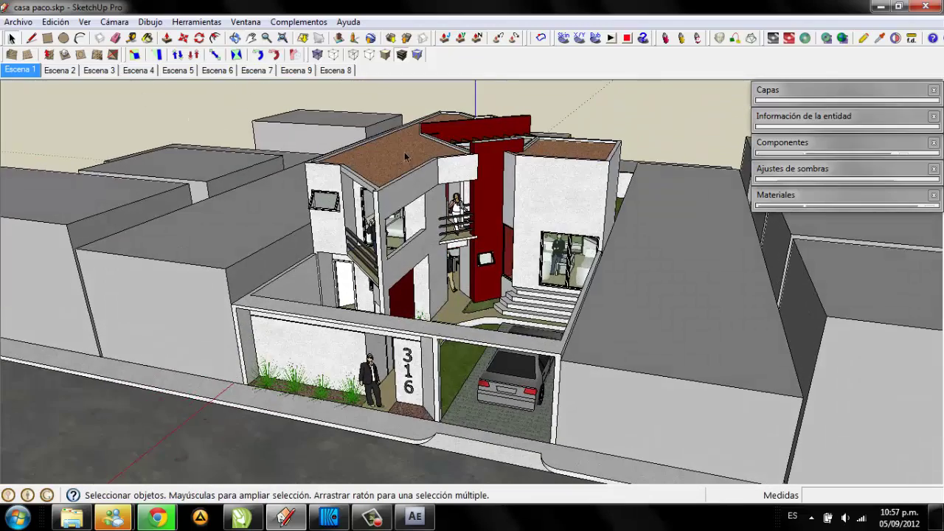
Switch the face style to Monocromo and orbit to the house's side entrance.
click(85, 22)
mouse_move(48, 207)
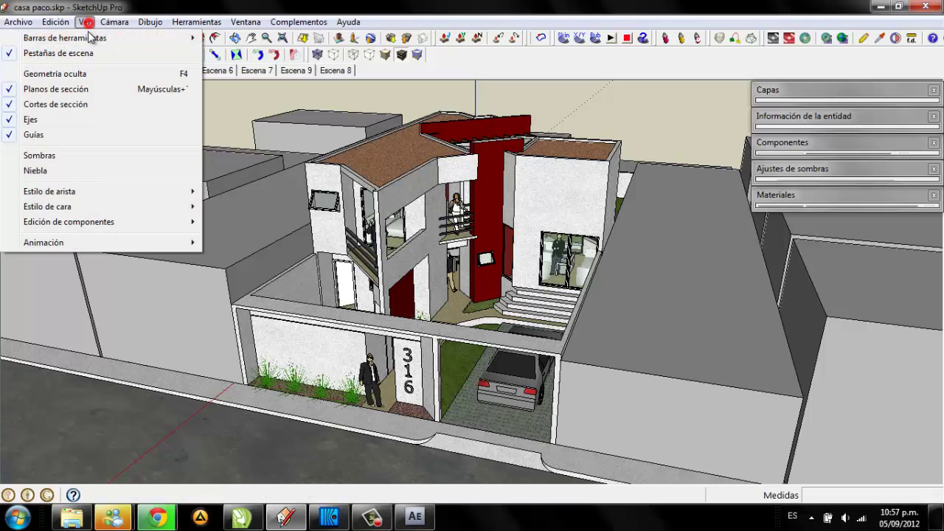
click(246, 288)
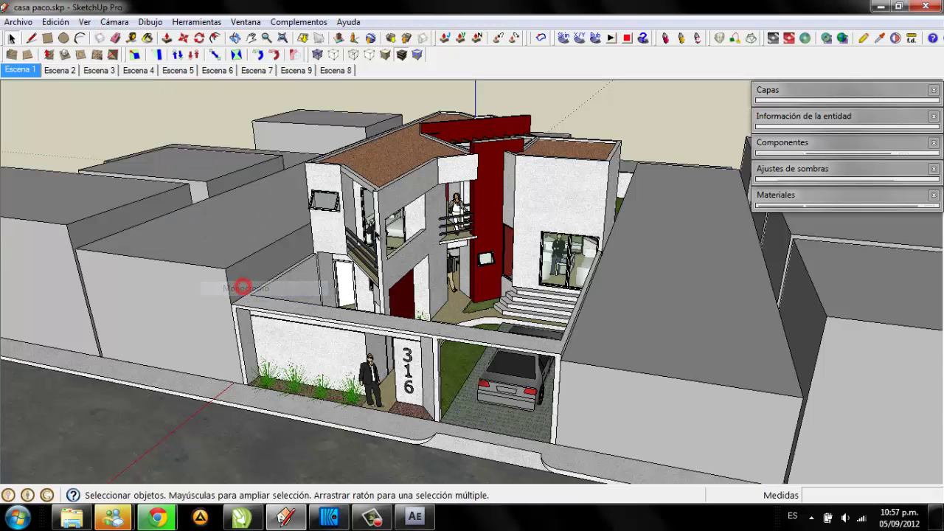
mouse_move(387, 249)
middle_down()
mouse_move(599, 262)
mouse_move(818, 290)
mouse_move(484, 379)
mouse_move(369, 122)
mouse_move(530, 251)
middle_up()
mouse_move(728, 311)
middle_down()
mouse_move(490, 401)
mouse_move(630, 347)
mouse_move(595, 388)
mouse_move(382, 204)
mouse_move(538, 290)
middle_up()
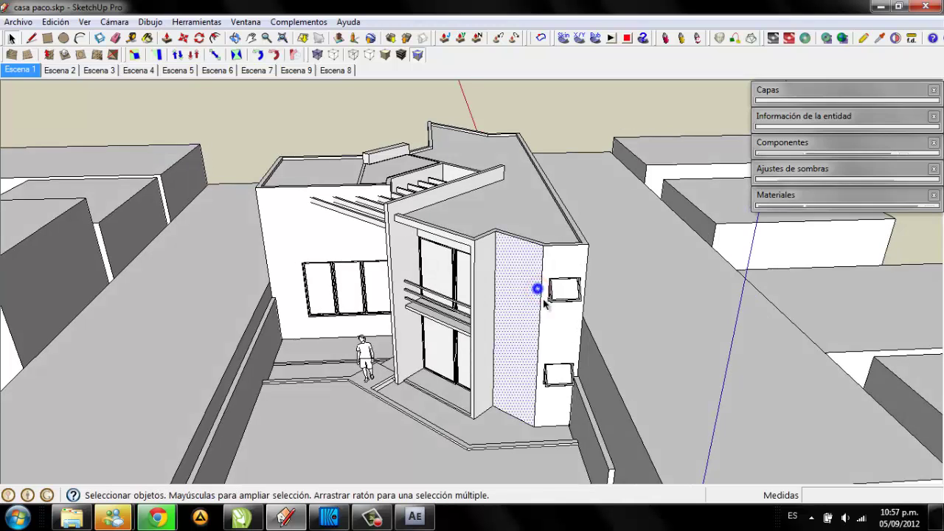
Reverse the side wall face with Invertir caras and zoom in on the wall.
right_click(542, 299)
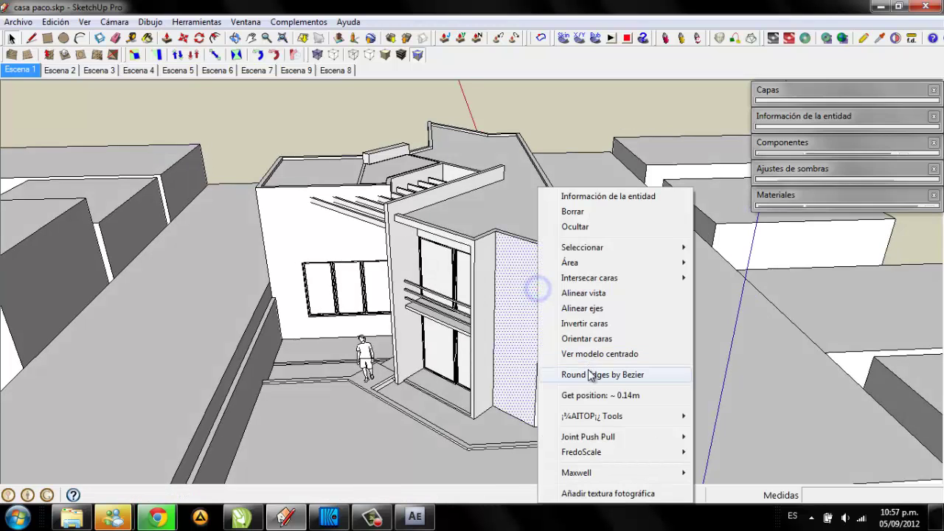
click(607, 325)
mouse_move(605, 323)
middle_down()
mouse_move(563, 128)
mouse_move(532, 287)
mouse_move(558, 298)
mouse_move(595, 224)
middle_up()
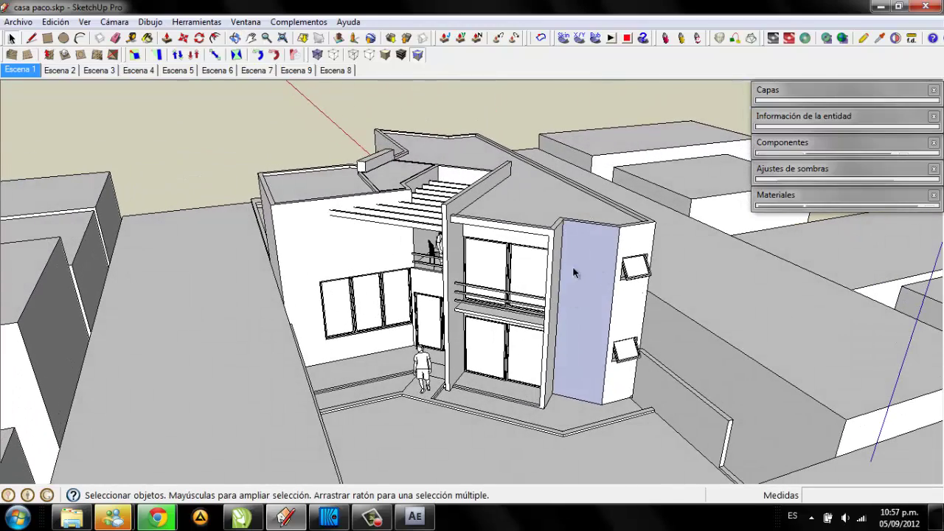
scroll(573, 266, up, 2)
scroll(576, 254, up, 1)
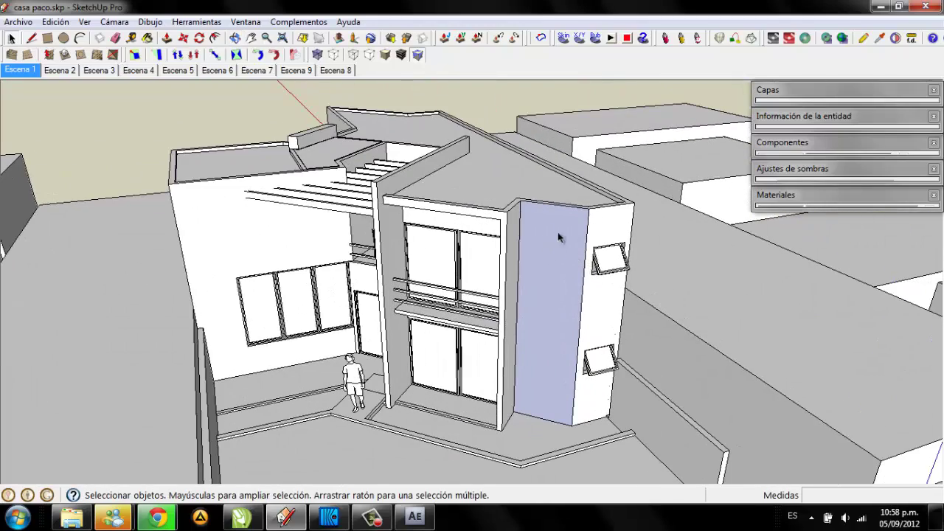
Flip the blue wall face back to white with Invertir caras, then orbit to the street front.
click(561, 271)
mouse_move(514, 85)
middle_down()
mouse_move(540, 352)
mouse_move(382, 205)
mouse_move(573, 204)
mouse_move(643, 310)
mouse_move(793, 322)
mouse_move(238, 171)
middle_up()
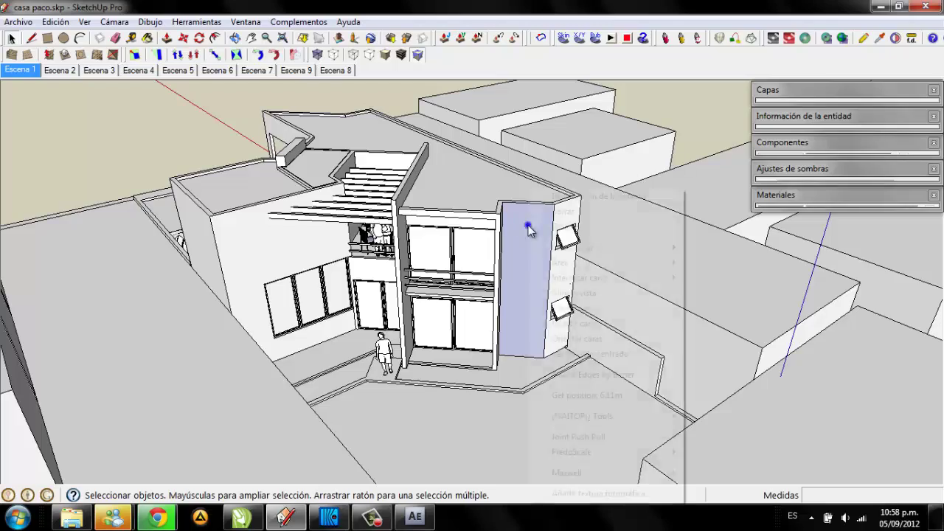
right_click(525, 229)
click(588, 328)
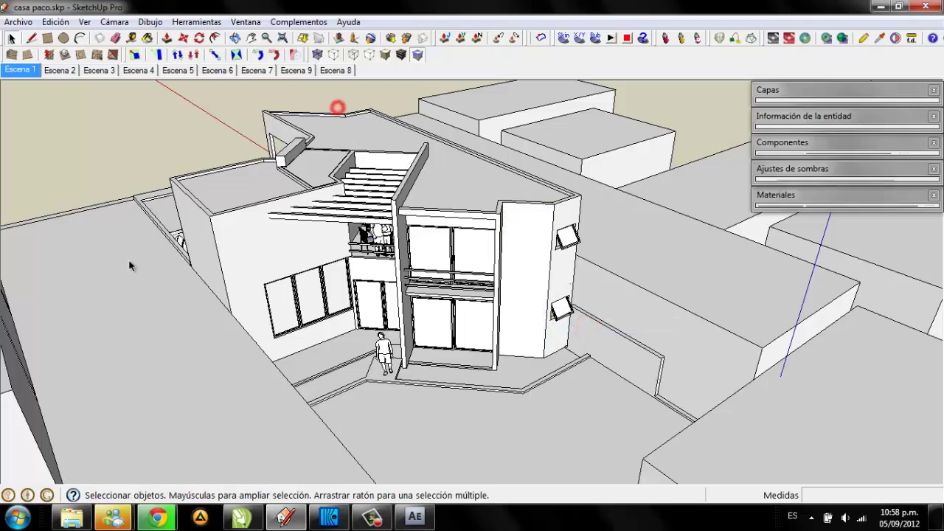
middle_drag(128, 259, 208, 126)
mouse_move(164, 261)
middle_down()
mouse_move(452, 251)
mouse_move(561, 219)
mouse_move(624, 143)
mouse_move(699, 254)
mouse_move(526, 214)
middle_up()
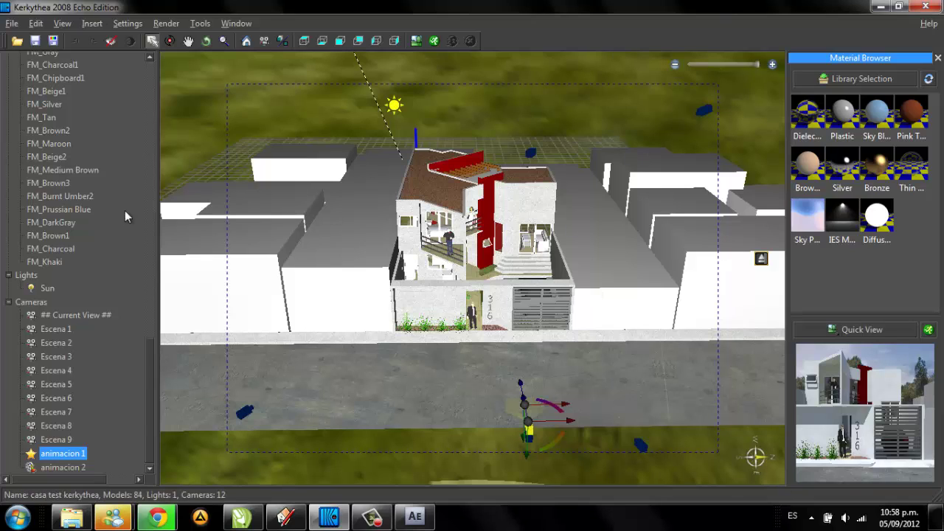
Scroll the scene tree to Cameras and select Escena 1 through Escena 4.
drag(147, 368, 161, 388)
drag(148, 382, 185, 159)
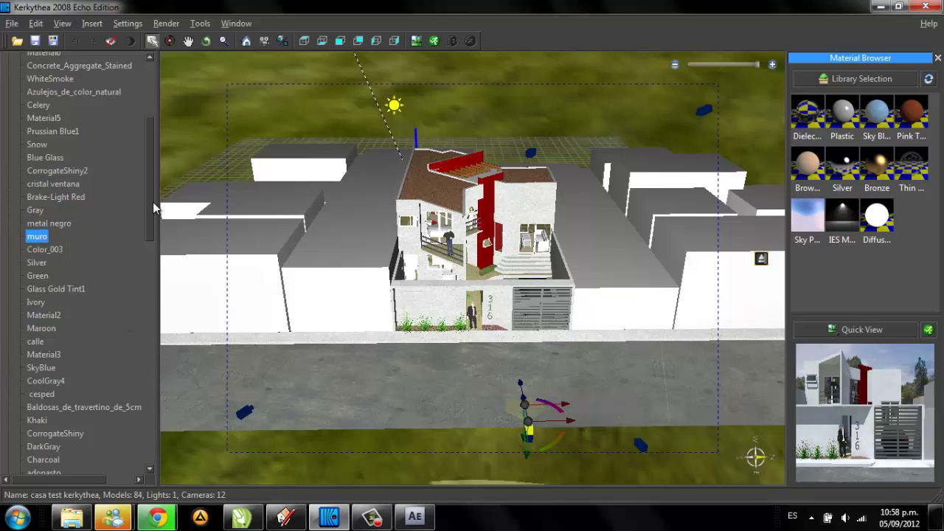
drag(152, 206, 171, 450)
drag(101, 326, 62, 384)
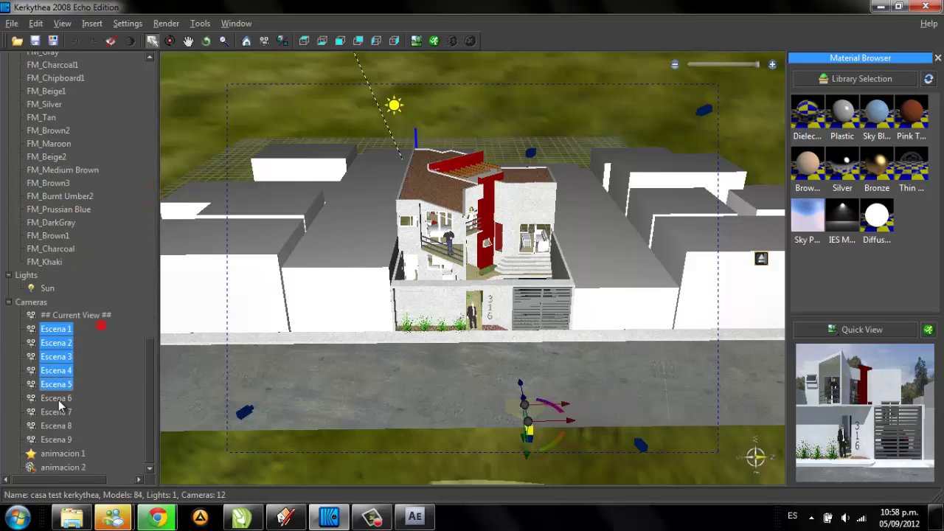
click(76, 329)
drag(96, 338, 63, 374)
click(200, 24)
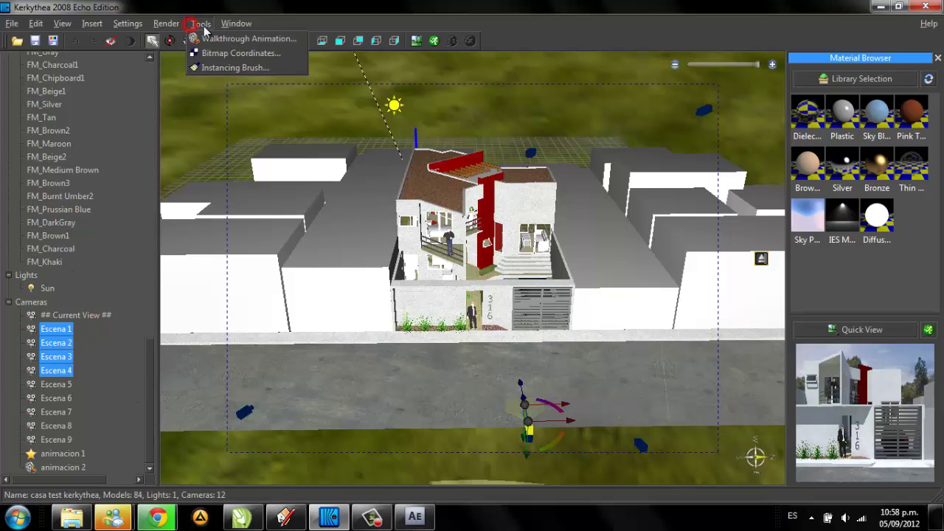
click(250, 38)
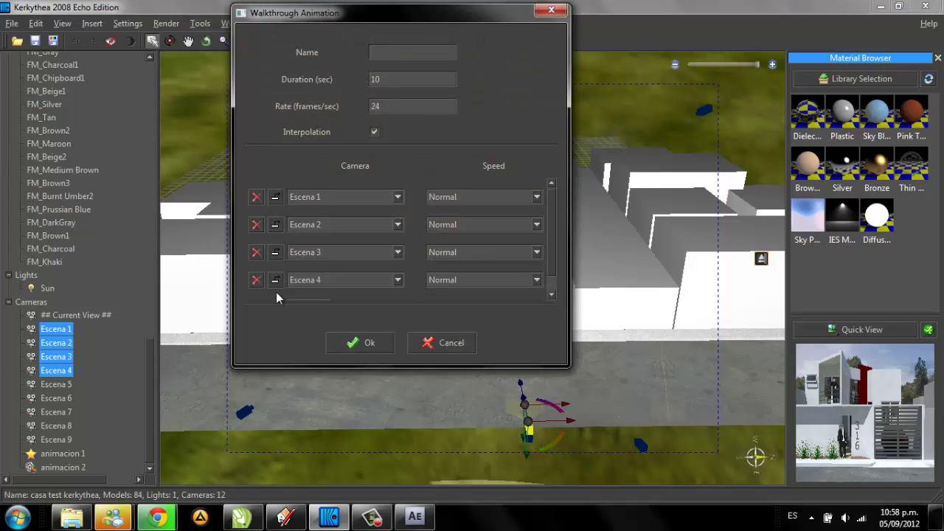
click(457, 345)
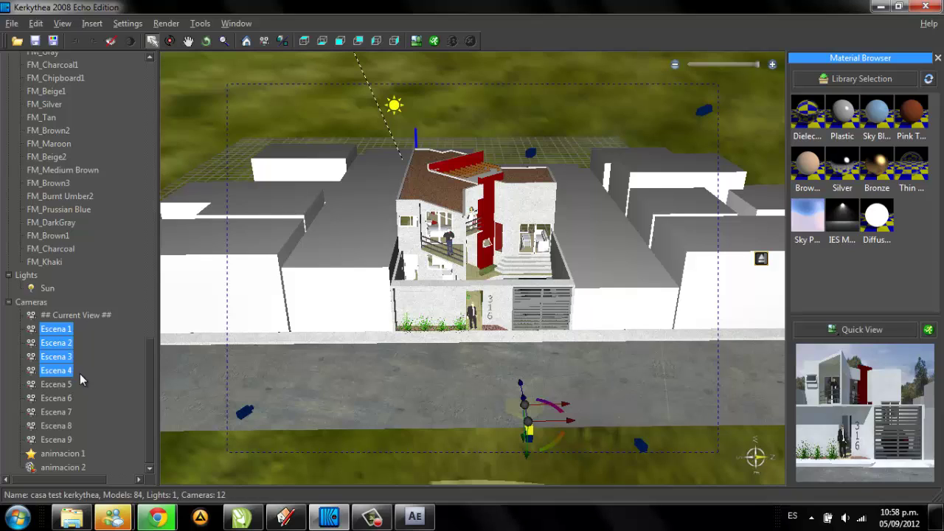
mouse_move(84, 370)
mouse_down()
mouse_move(64, 389)
mouse_move(64, 412)
mouse_up()
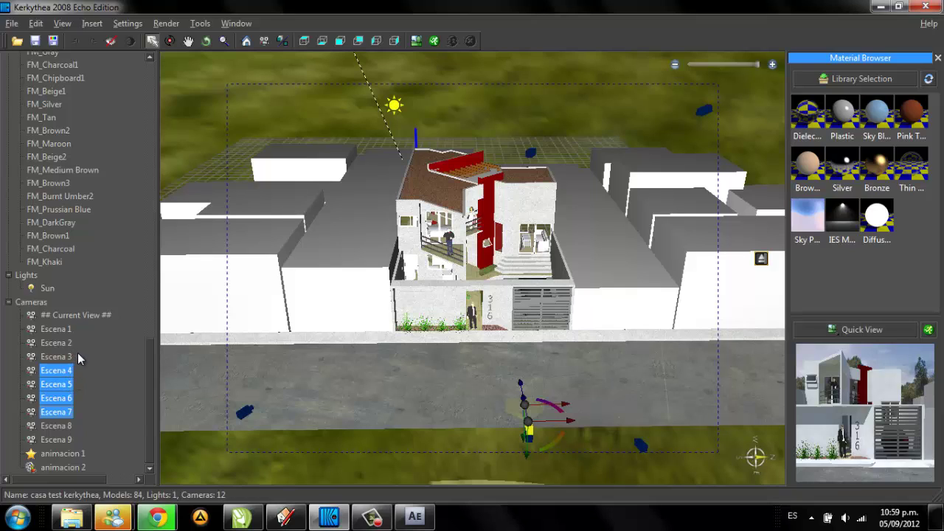
drag(74, 357, 66, 399)
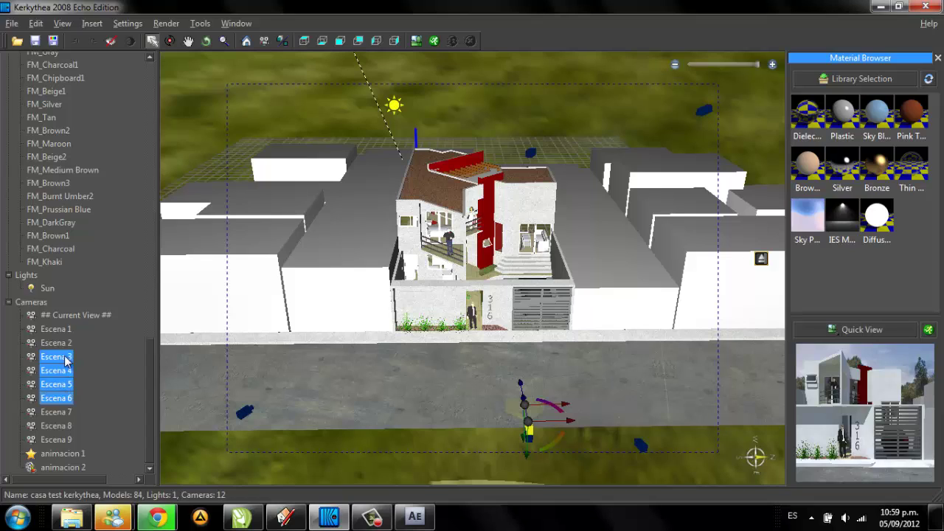
drag(85, 329, 100, 374)
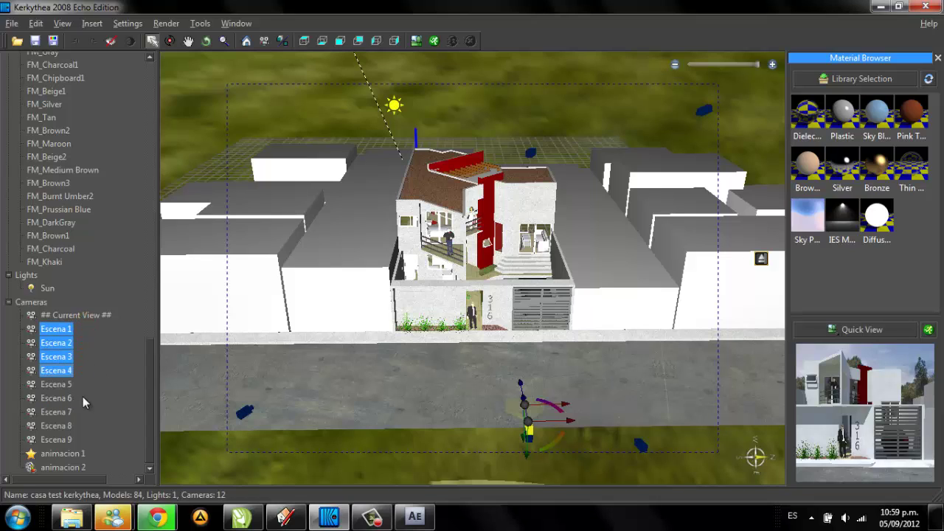
click(96, 391)
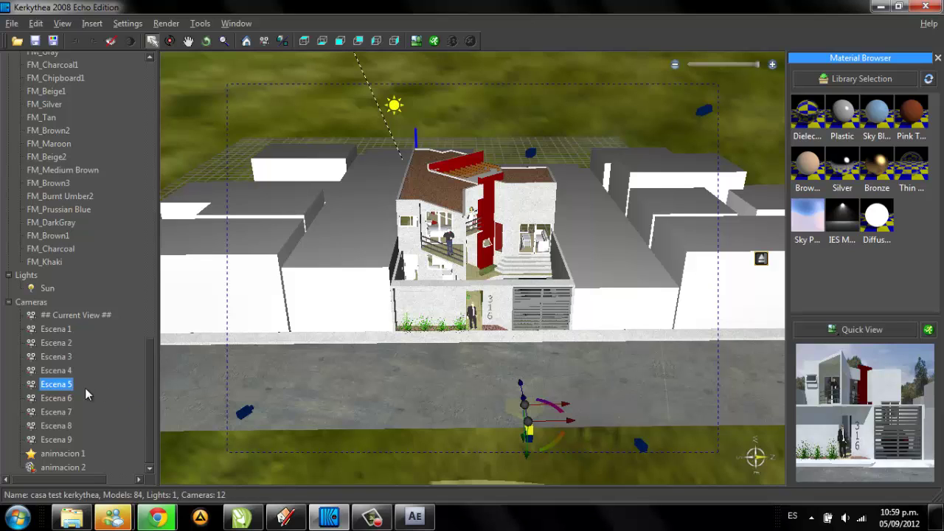
scroll(141, 380, up, 1)
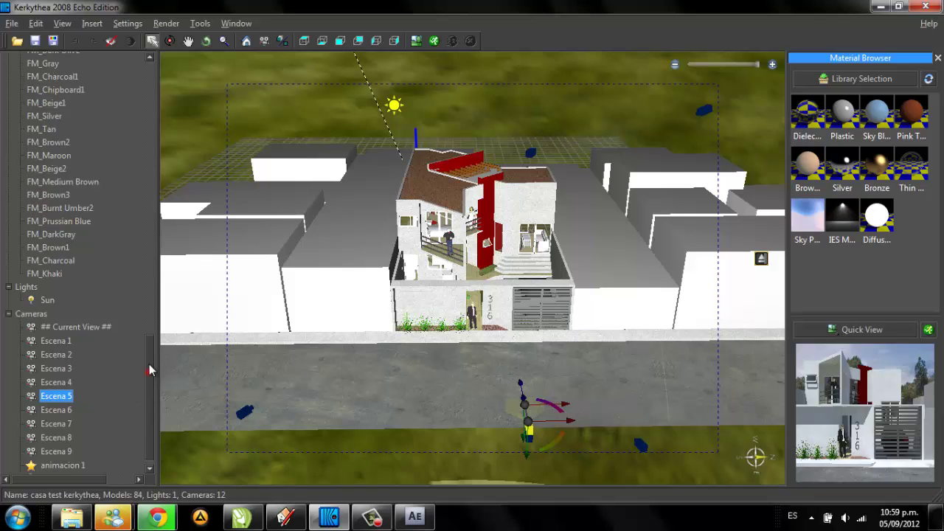
scroll(151, 398, down, 1)
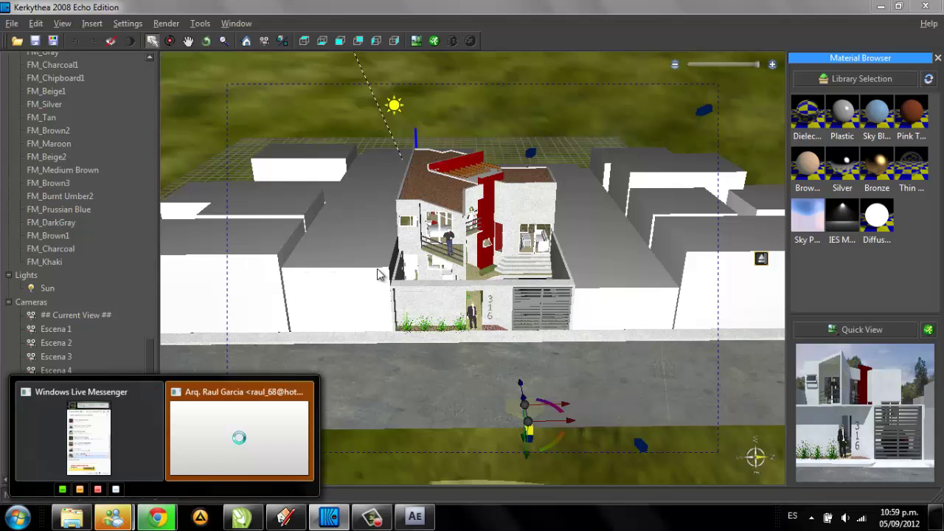
scroll(146, 380, up, 1)
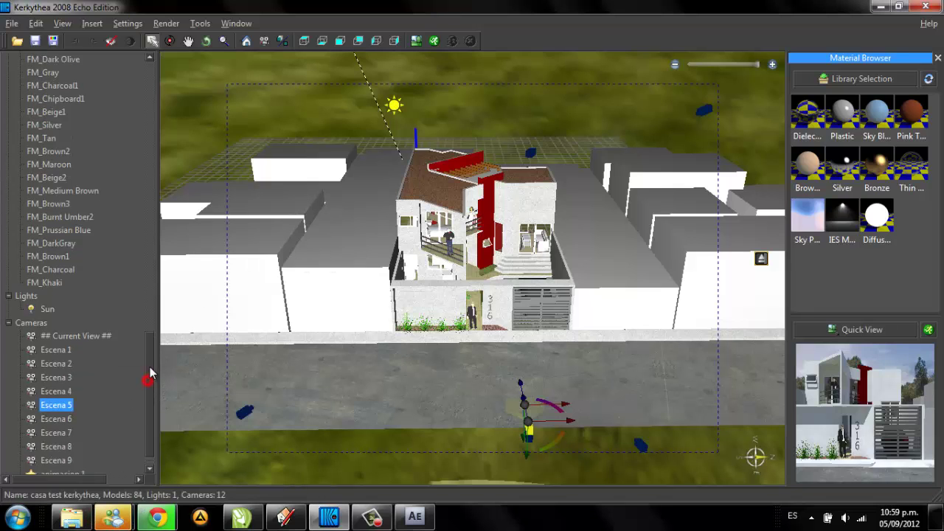
scroll(148, 413, down, 1)
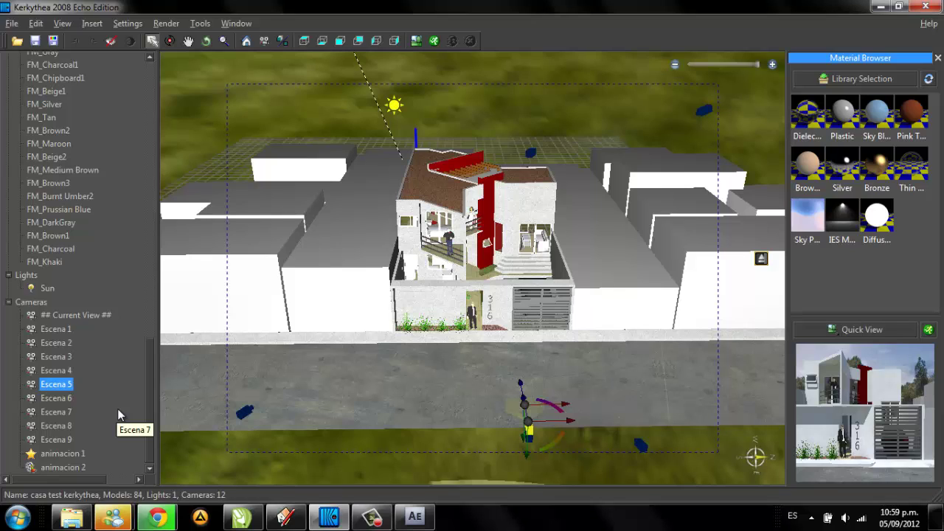
drag(112, 336, 92, 359)
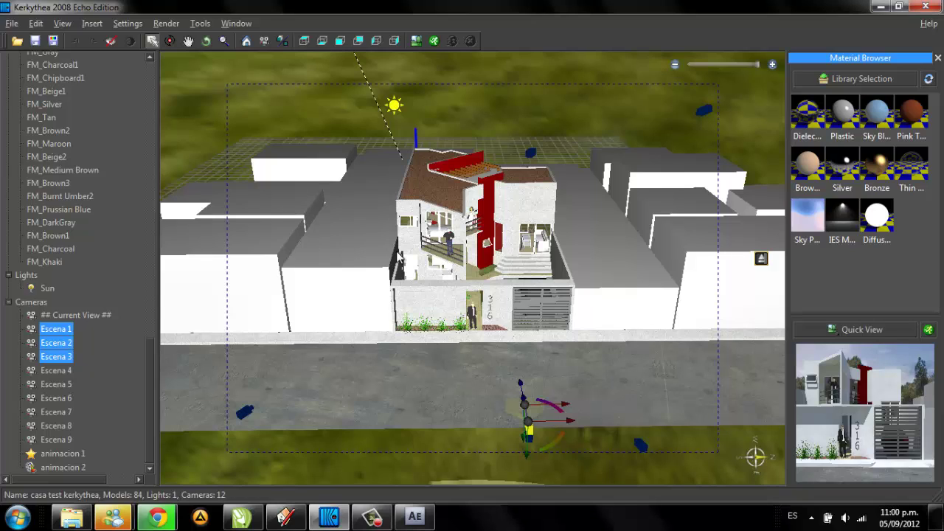
Select cameras Escena 3, Escena 2 and animacion 1 in turn, then deselect animacion 1.
click(123, 355)
scroll(151, 368, up, 1)
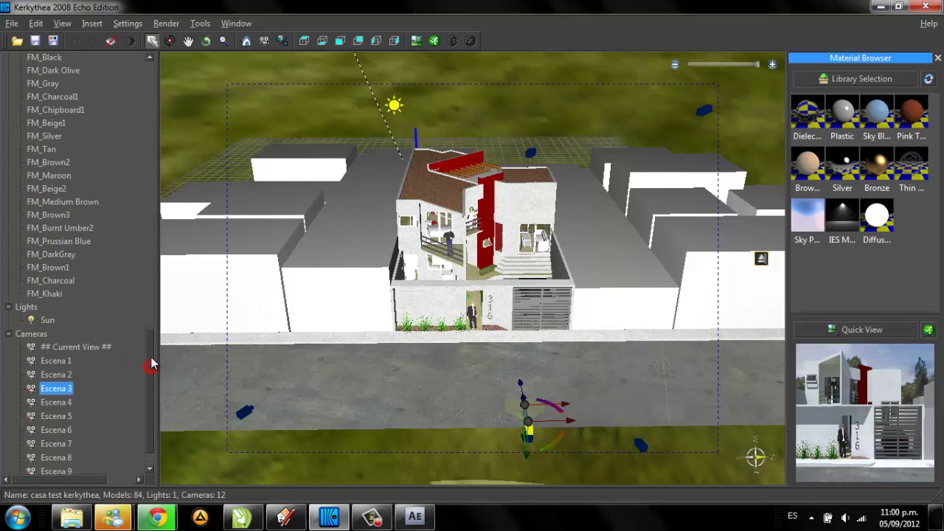
scroll(146, 399, down, 1)
click(129, 344)
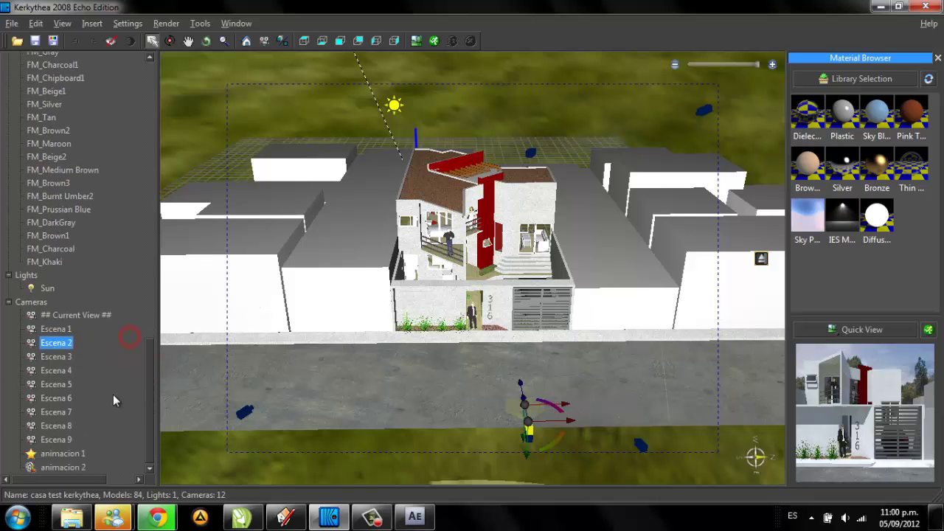
mouse_move(147, 399)
mouse_down()
mouse_move(151, 361)
mouse_move(158, 441)
mouse_up()
click(74, 454)
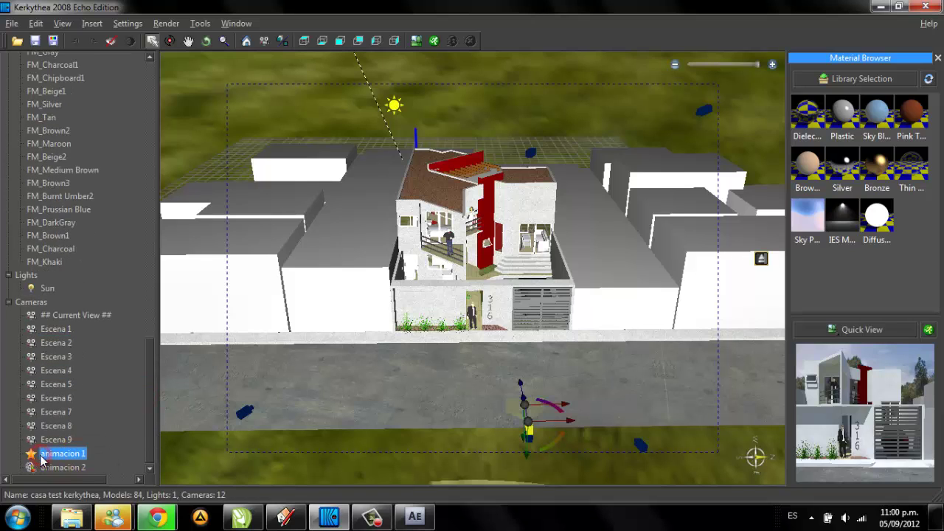
click(55, 455)
Select cameras Escena 4 through Escena 8 and create a Walkthrough Animation from them.
drag(153, 405, 151, 399)
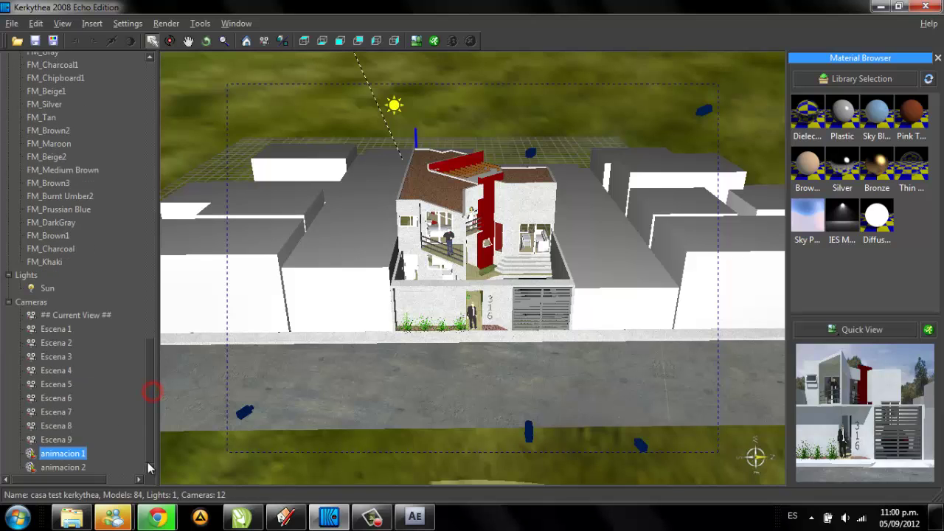
click(112, 413)
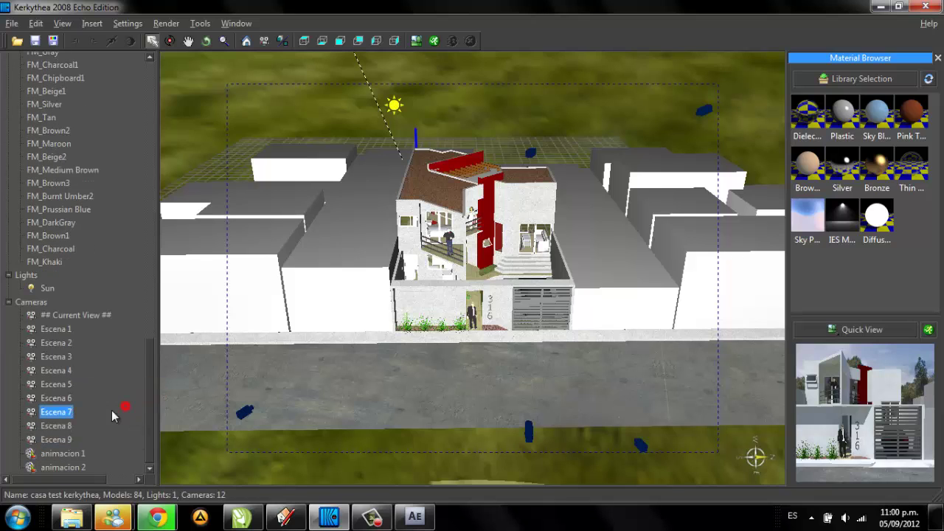
click(74, 343)
click(81, 371)
shift+click(71, 426)
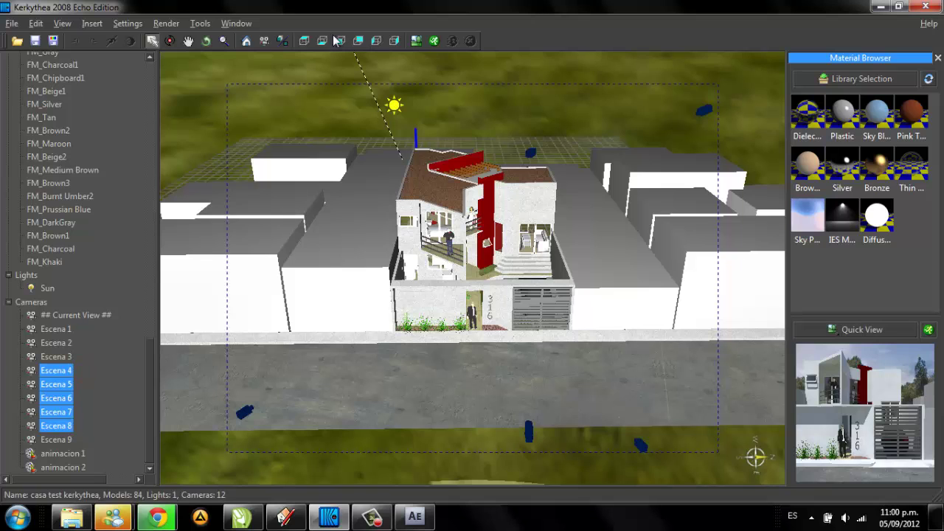
click(202, 24)
click(257, 38)
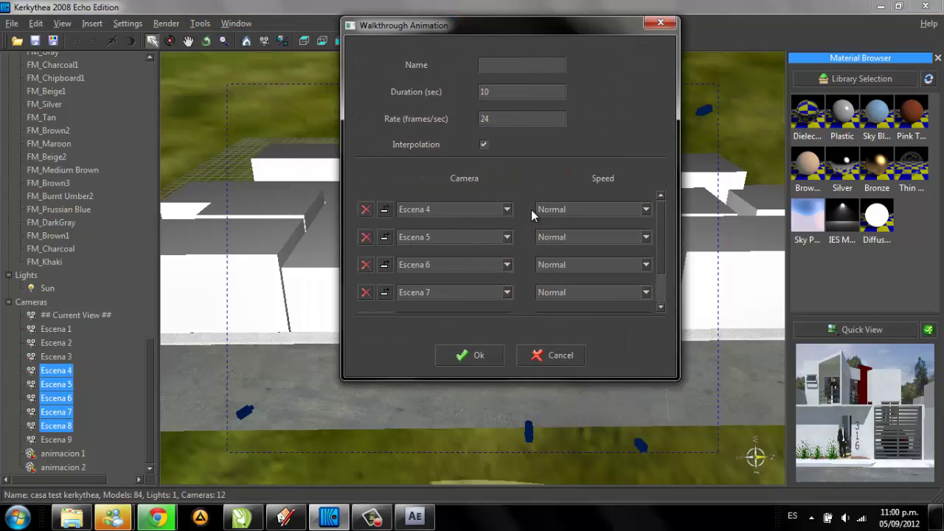
Cancel the Escena 4–8 walkthrough setup and select the animacion 1 camera.
drag(660, 215, 664, 247)
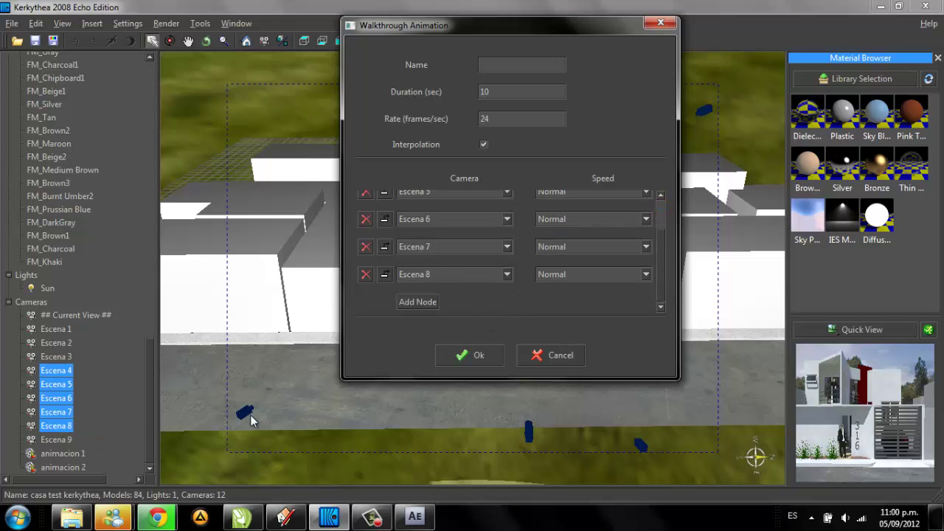
click(543, 354)
click(68, 454)
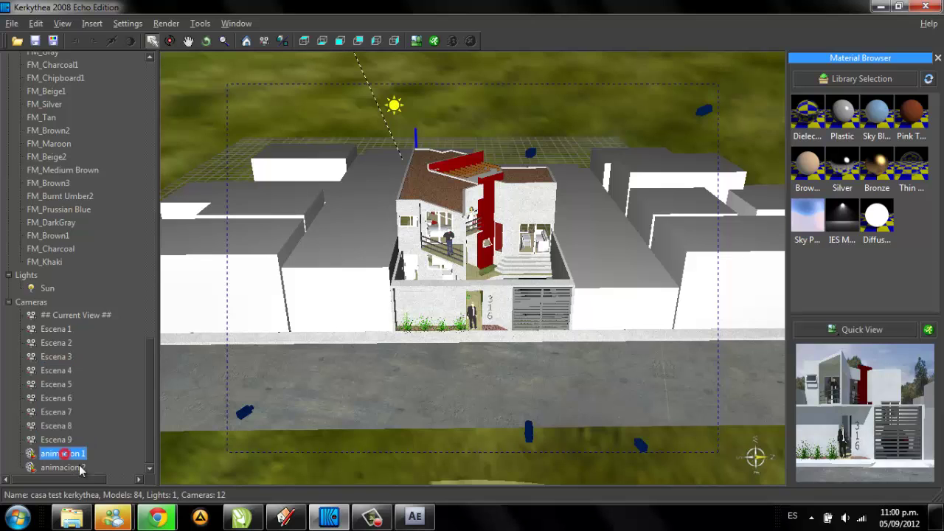
click(201, 24)
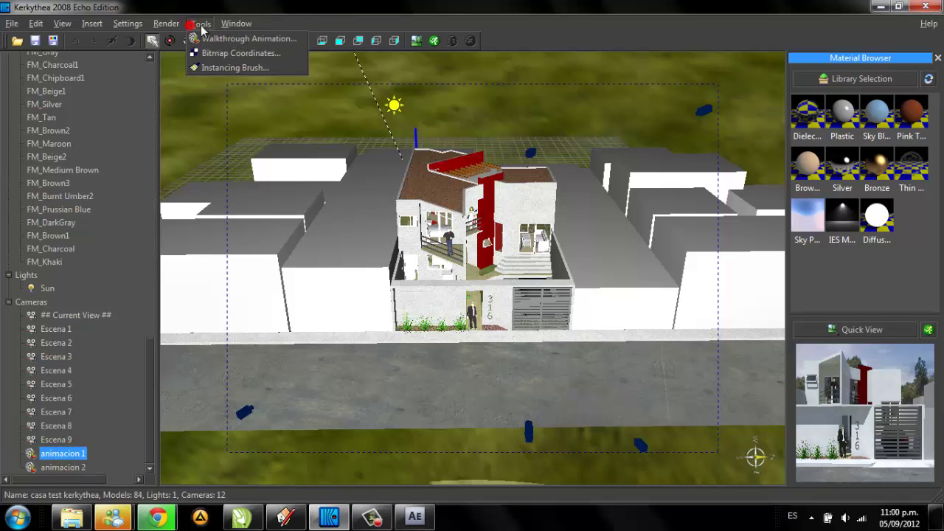
click(251, 39)
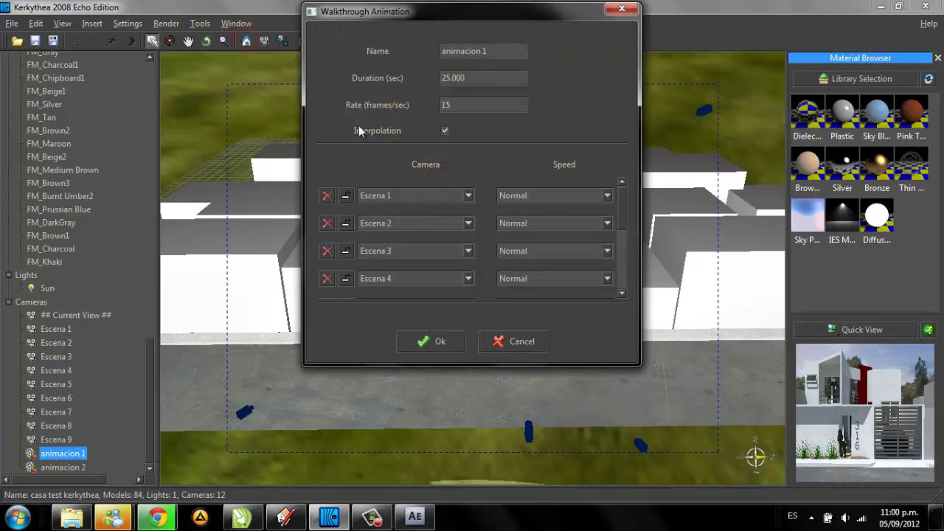
mouse_move(624, 198)
mouse_down()
mouse_move(629, 246)
mouse_move(629, 215)
mouse_move(621, 256)
mouse_move(628, 183)
mouse_up()
click(460, 341)
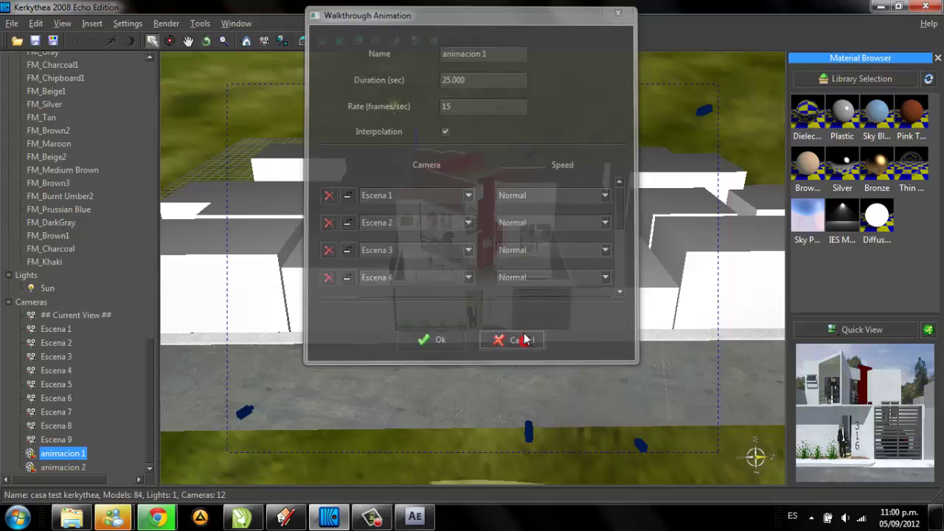
drag(108, 340, 84, 417)
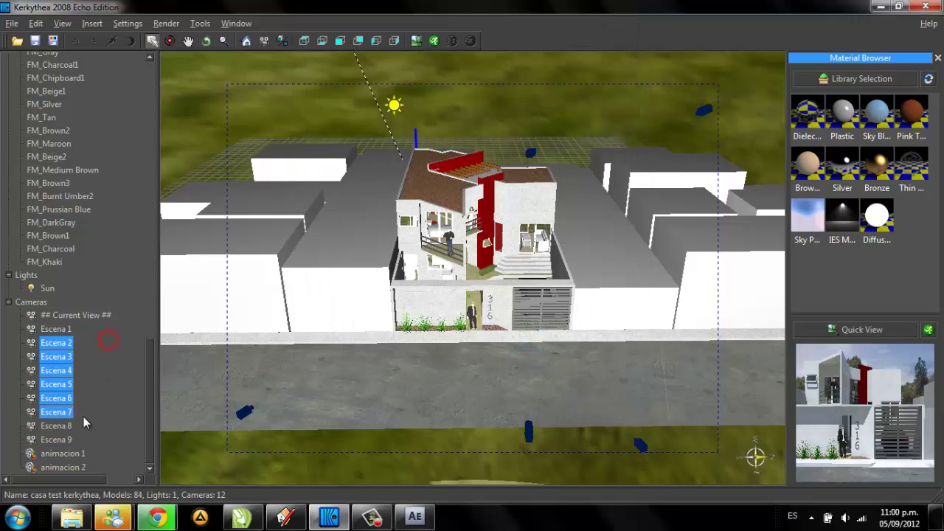
click(66, 454)
drag(101, 330, 77, 422)
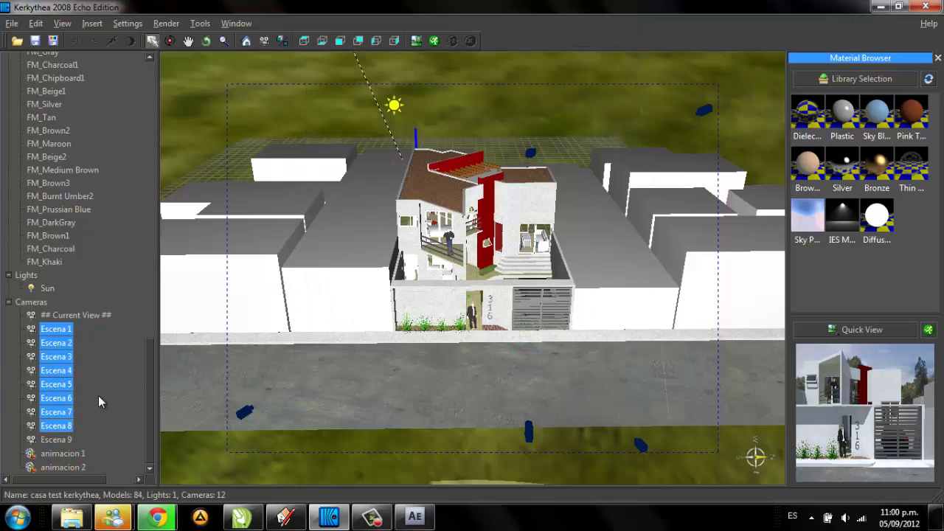
click(98, 397)
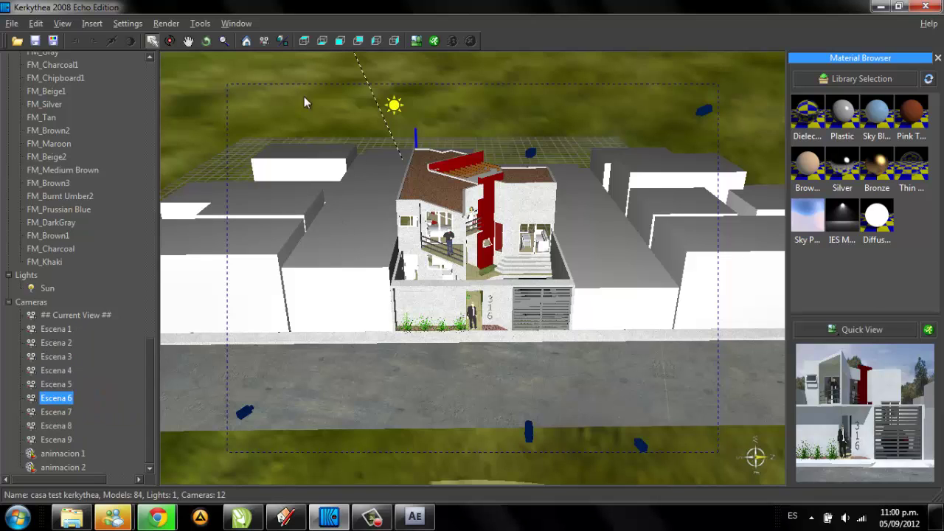
click(434, 40)
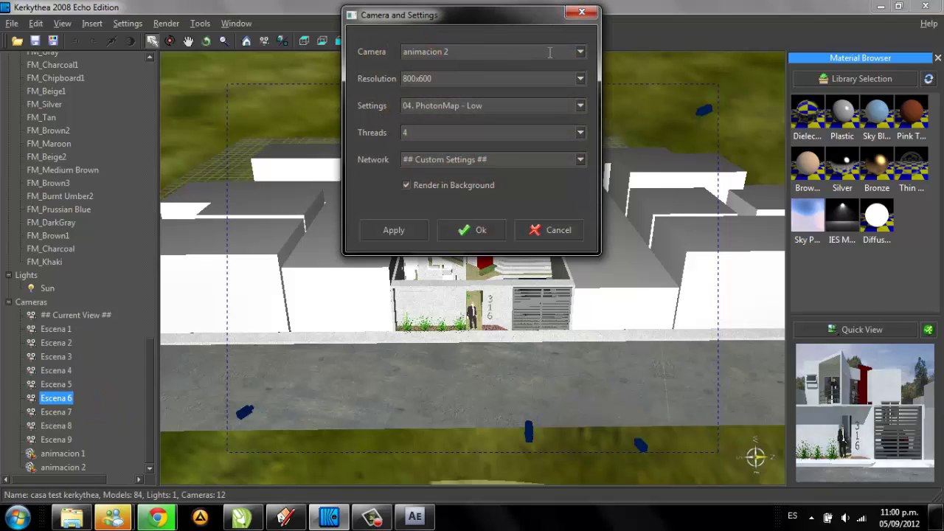
click(581, 52)
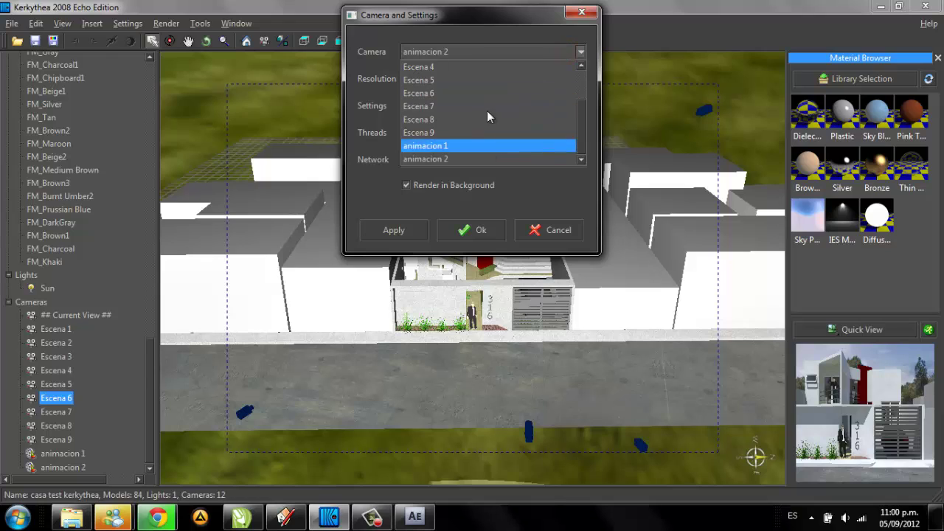
scroll(452, 86, up, 2)
scroll(503, 99, down, 1)
scroll(484, 148, down, 1)
click(385, 82)
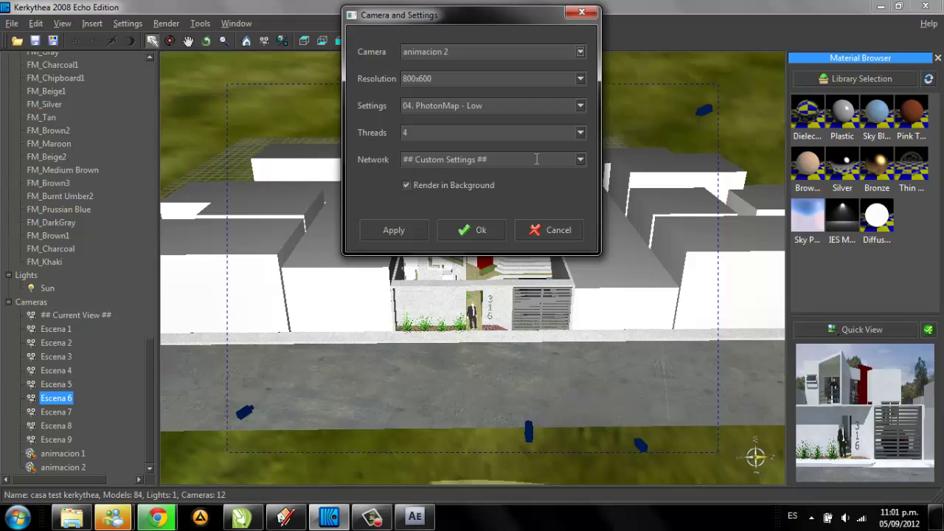
click(580, 160)
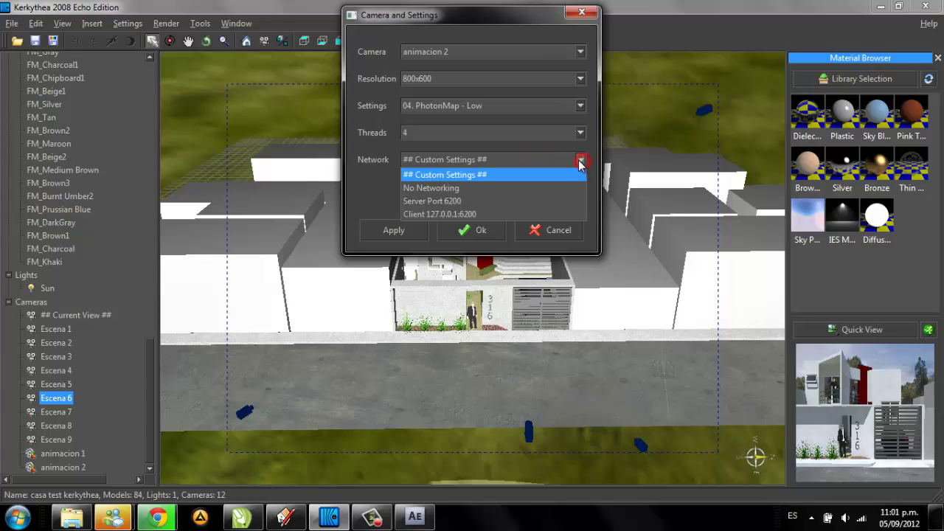
click(580, 161)
click(580, 161)
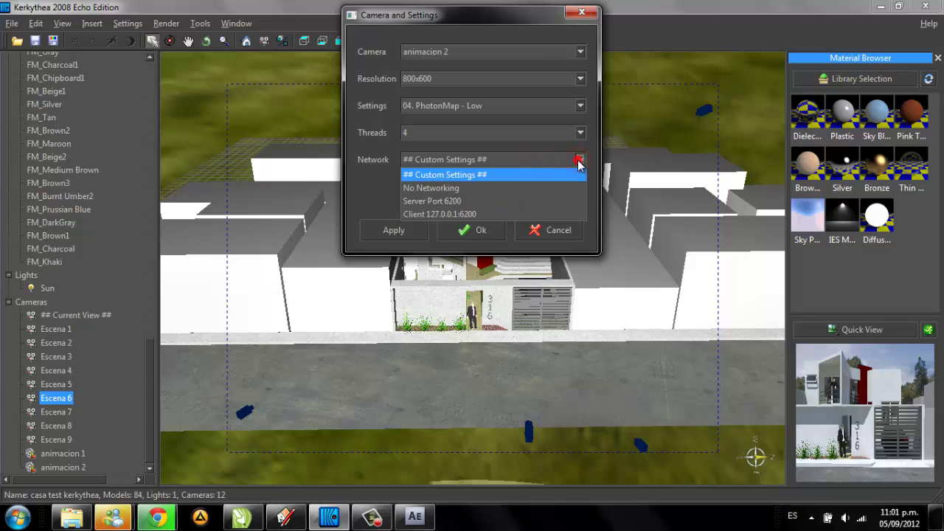
click(377, 160)
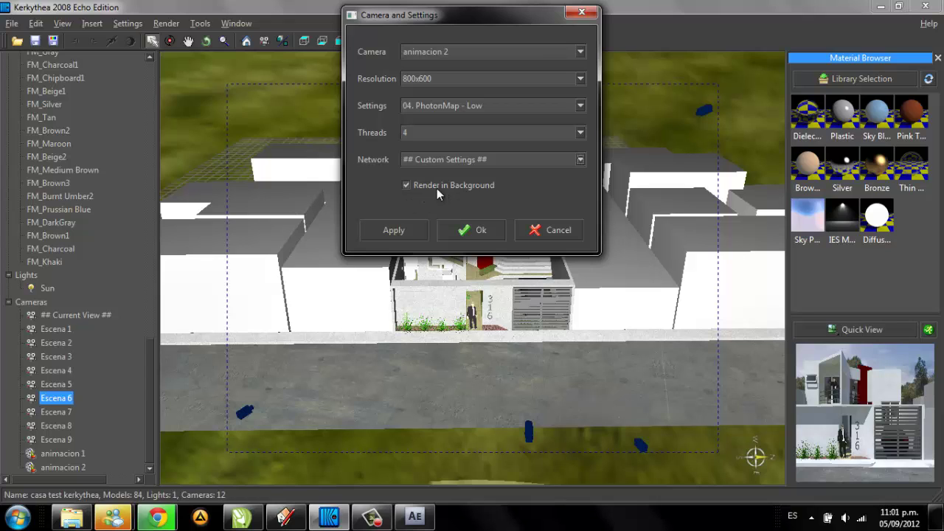
click(568, 229)
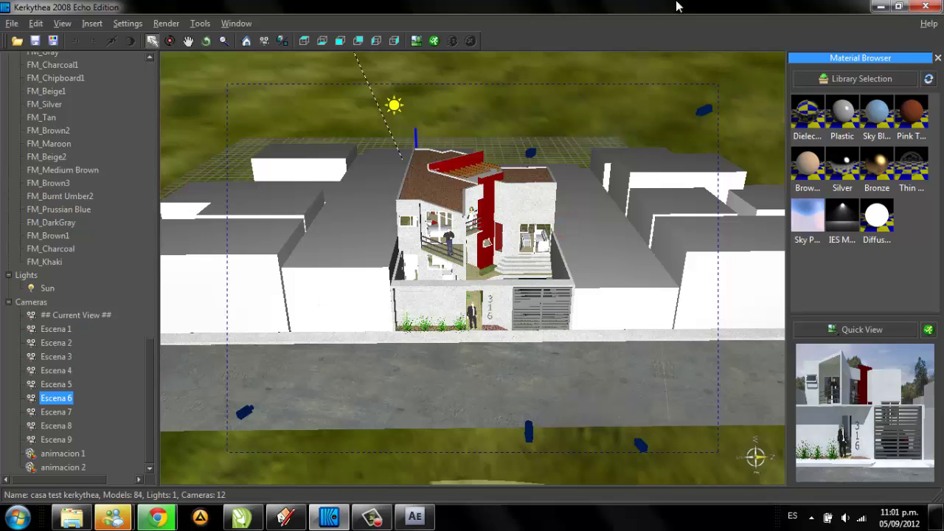
Minimize Kerkythea, move the recorrido virtual.flv desktop icon, then bring casa paco.skp forward in SketchUp.
click(882, 7)
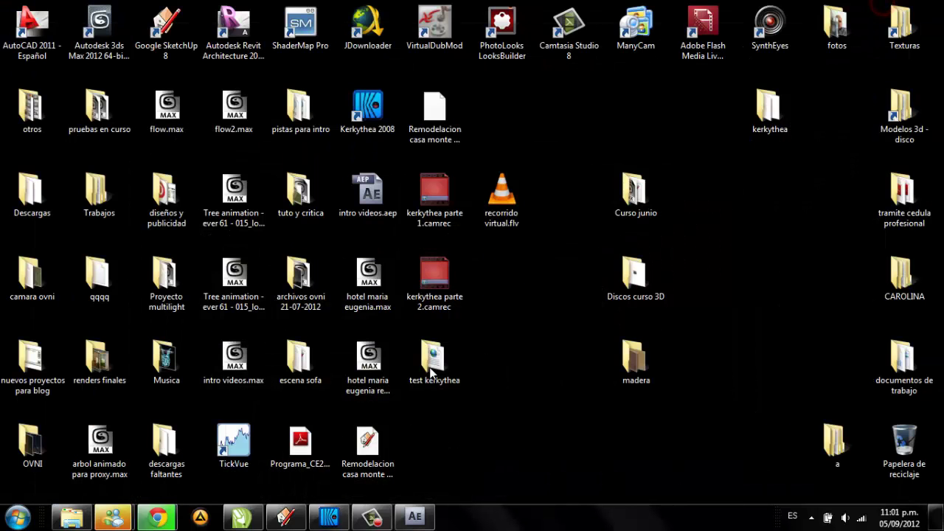
drag(509, 214, 437, 447)
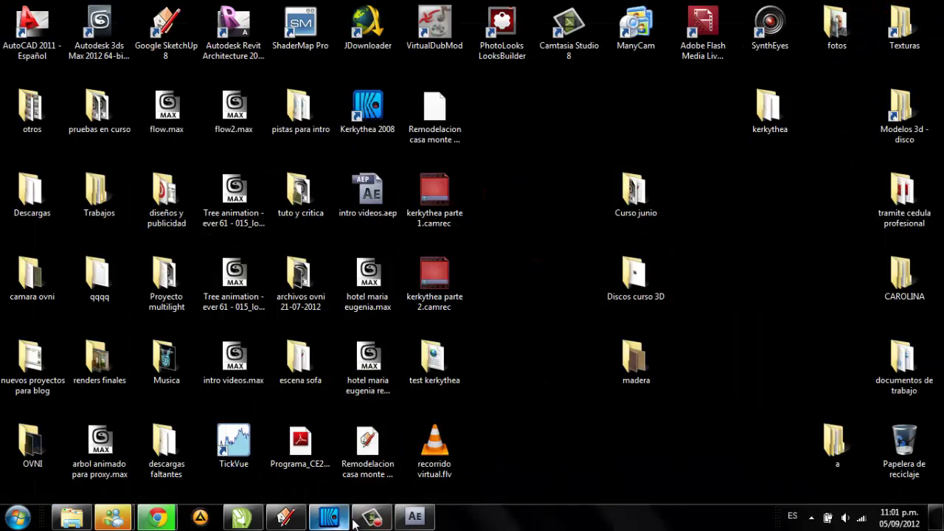
click(329, 517)
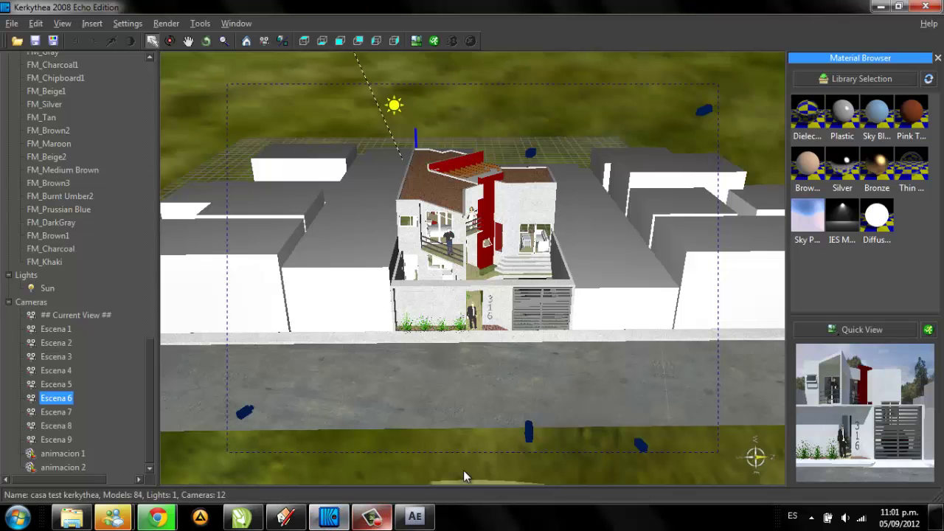
click(285, 518)
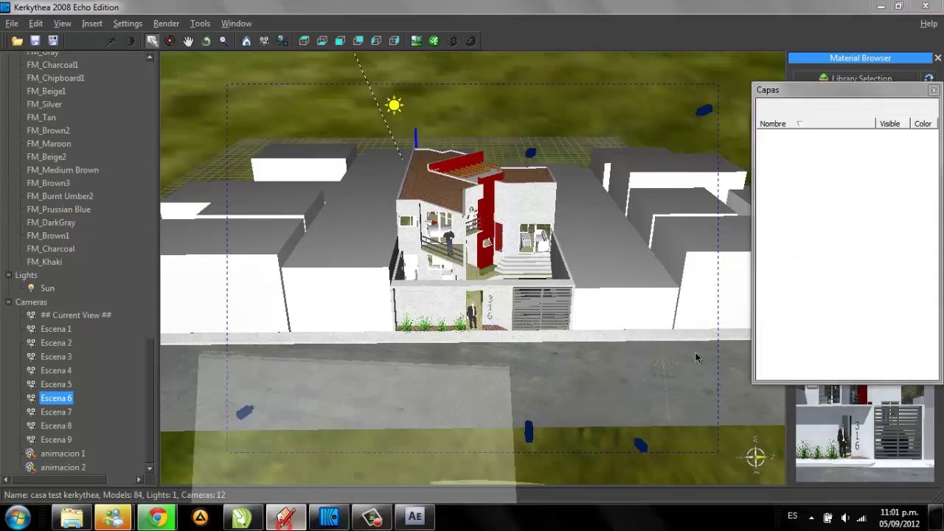
middle_drag(699, 377, 849, 398)
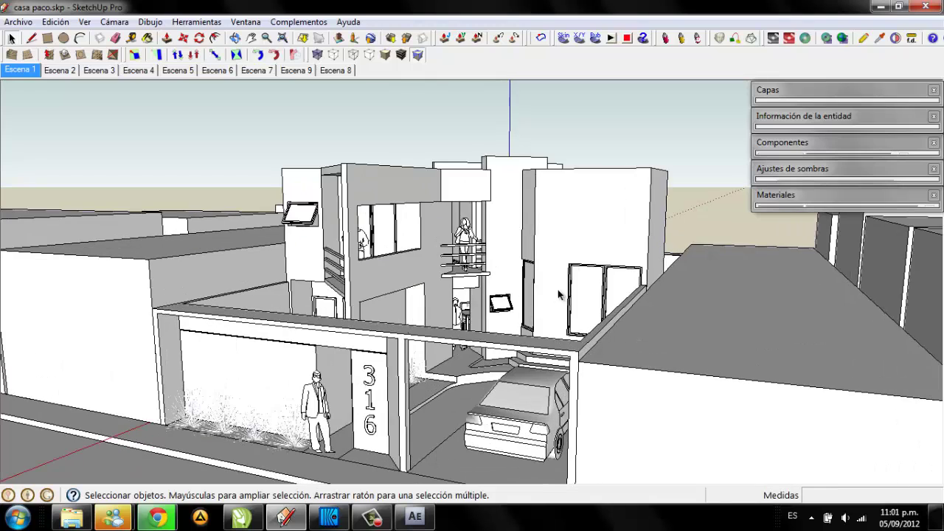
Orbit the house from frontal, high and right-side angles to review the facade, garage and upper floor.
middle_drag(470, 313, 492, 304)
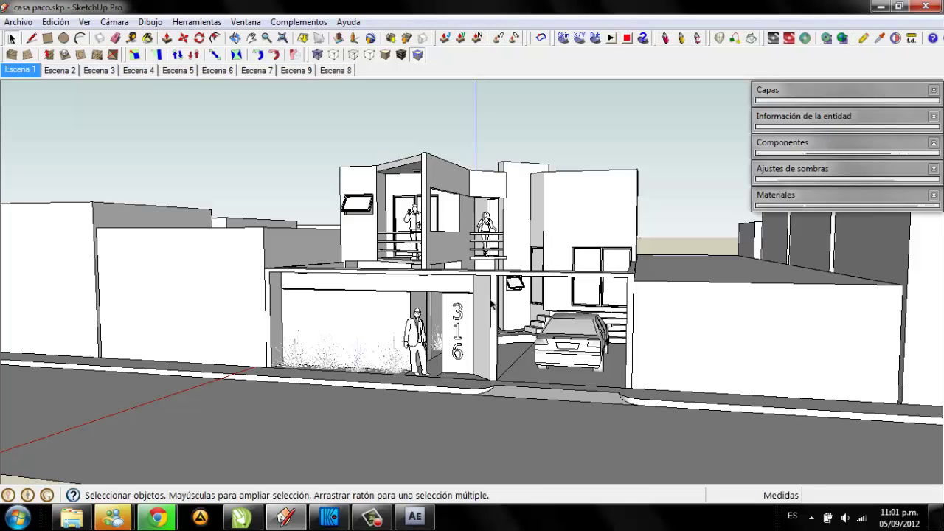
middle_drag(123, 304, 443, 306)
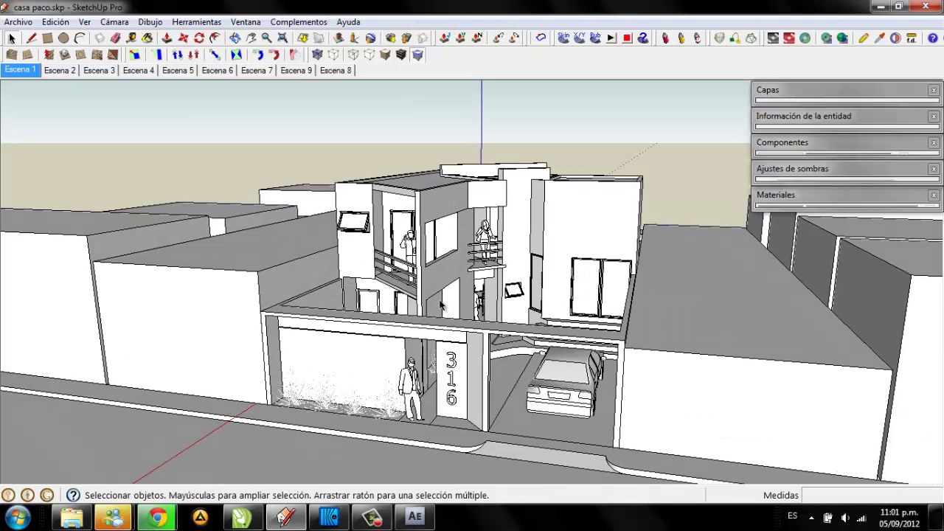
scroll(547, 306, up, 3)
scroll(611, 295, down, 3)
mouse_move(611, 295)
middle_down()
mouse_move(506, 248)
mouse_move(666, 266)
mouse_move(636, 353)
mouse_move(516, 295)
mouse_move(332, 259)
mouse_move(147, 242)
mouse_move(396, 289)
mouse_move(604, 345)
mouse_move(379, 248)
mouse_move(565, 274)
middle_up()
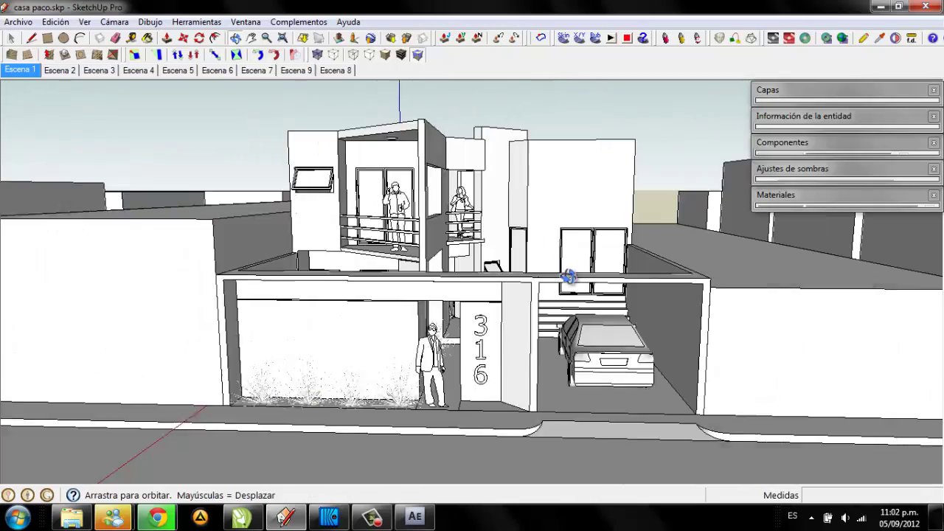
mouse_move(505, 274)
middle_down()
mouse_move(489, 263)
mouse_move(490, 276)
mouse_move(428, 228)
mouse_move(384, 225)
middle_up()
scroll(365, 221, up, 2)
middle_drag(427, 226, 444, 231)
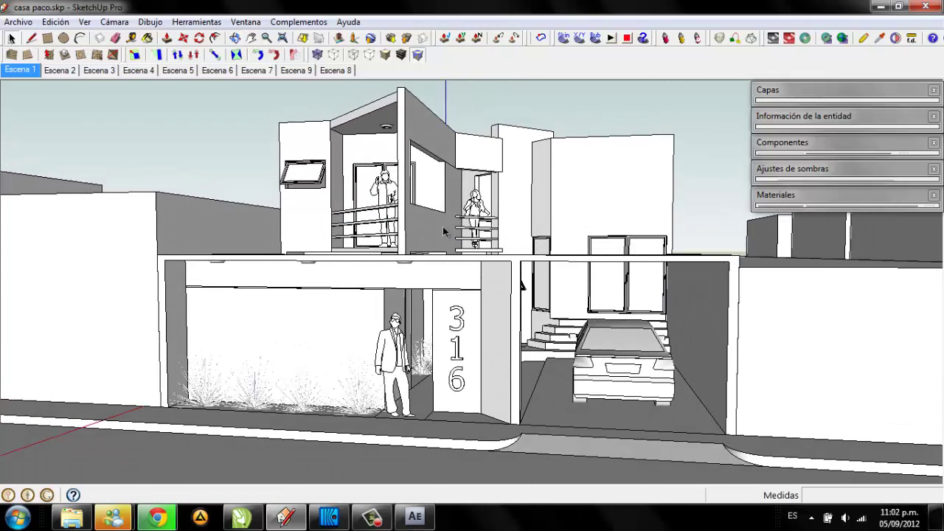
mouse_move(561, 265)
middle_down()
mouse_move(588, 319)
mouse_move(498, 316)
middle_up()
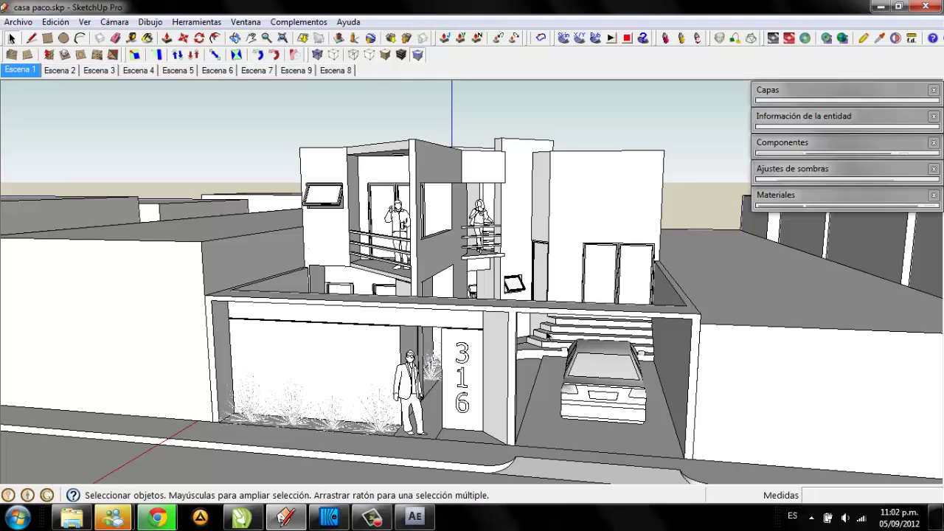
mouse_move(636, 226)
middle_down()
mouse_move(507, 234)
mouse_move(433, 257)
mouse_move(394, 418)
mouse_move(746, 371)
mouse_move(697, 378)
mouse_move(331, 331)
mouse_move(310, 267)
mouse_move(371, 289)
mouse_move(679, 289)
mouse_move(433, 262)
mouse_move(649, 320)
mouse_move(638, 252)
middle_up()
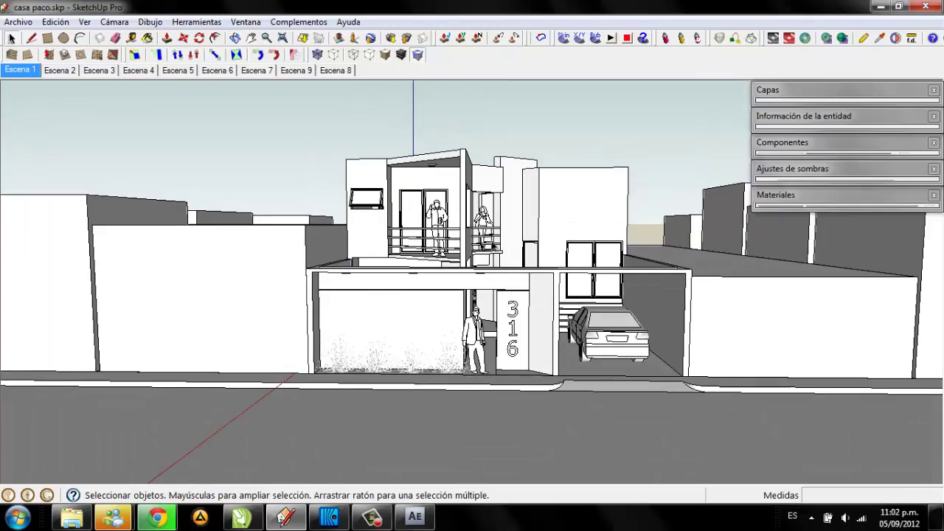